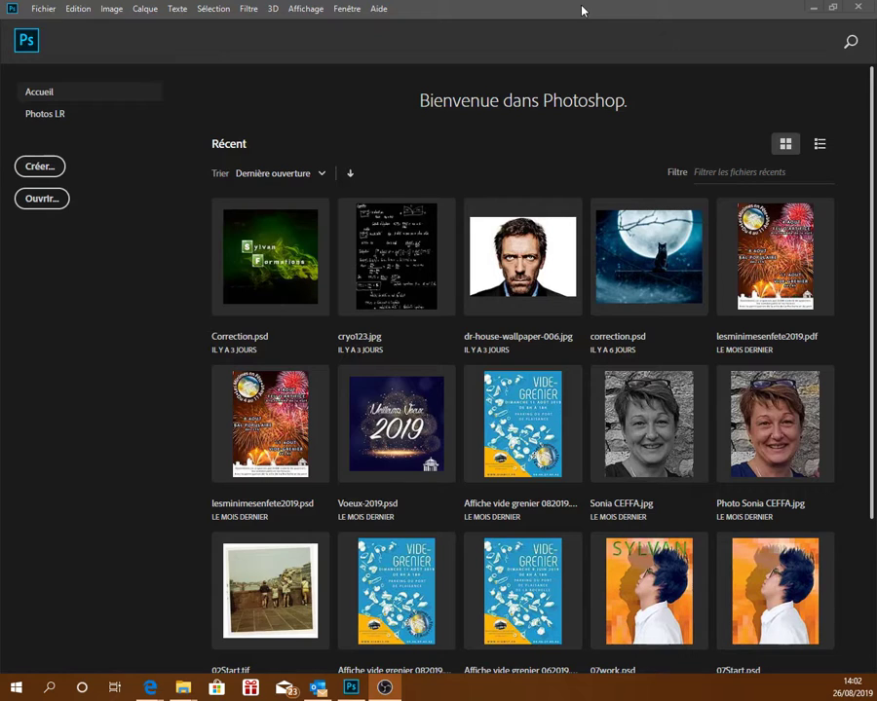
Preview the La Rochelle logo JPG from the Logo en relief et acidulé - 133 folder, then return to Photoshop
left_click_drag(582, 10, 579, 271)
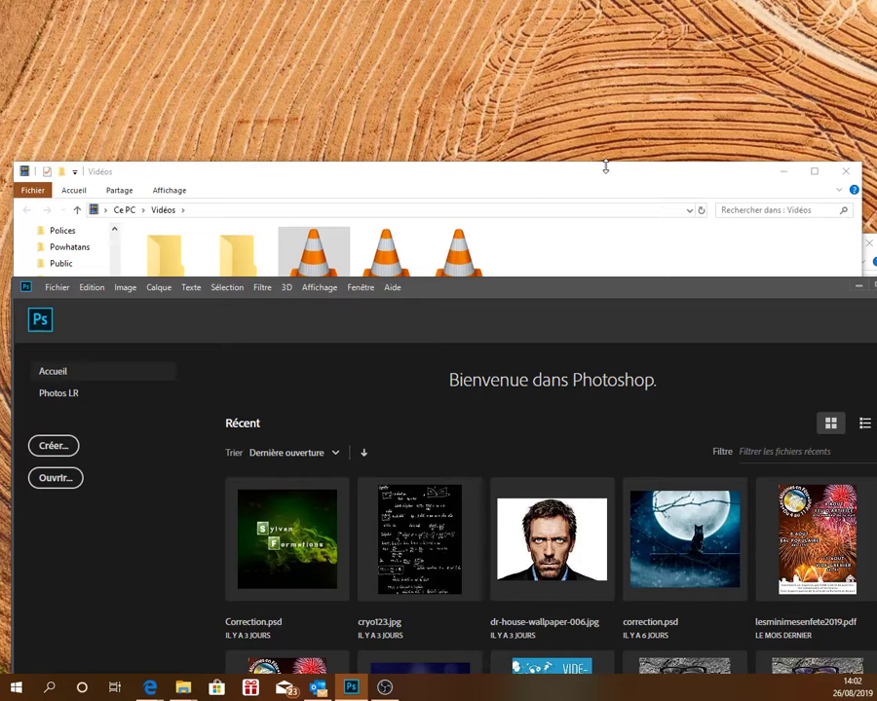
left_click_drag(607, 166, 633, 191)
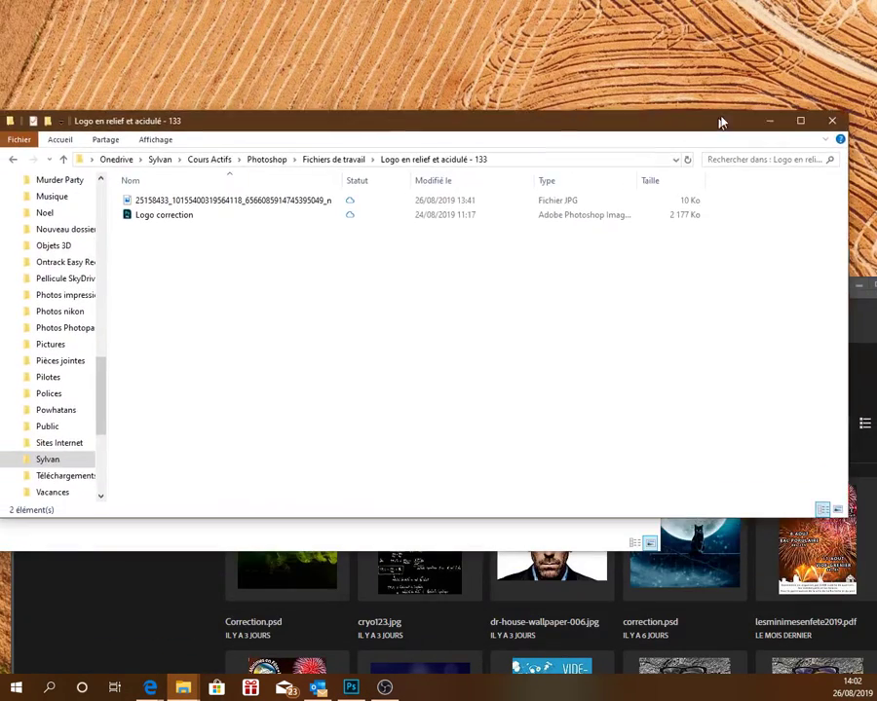
left_click_drag(721, 122, 739, 93)
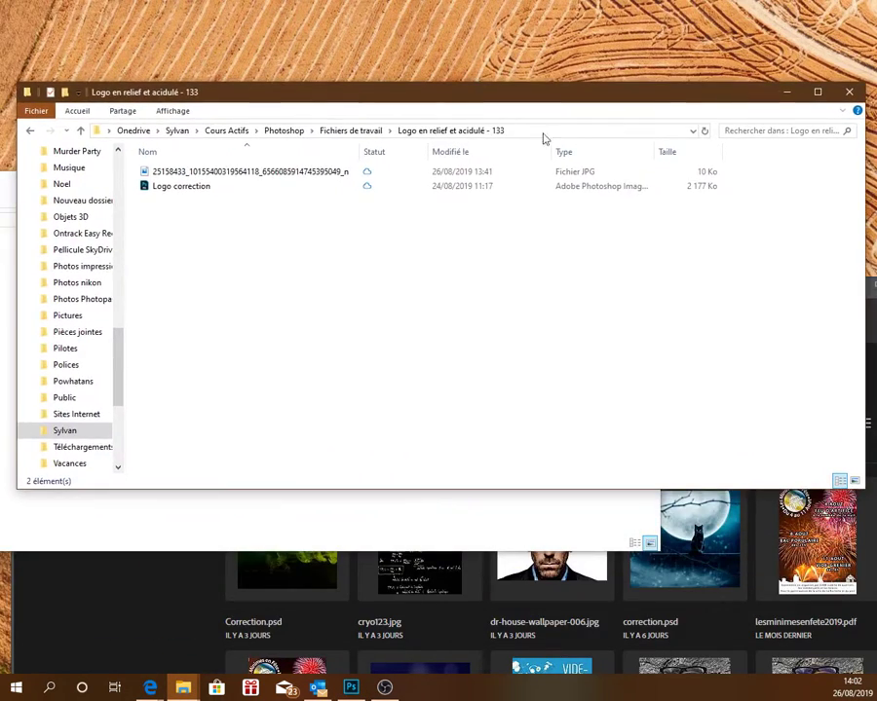
mouse_move(243, 171)
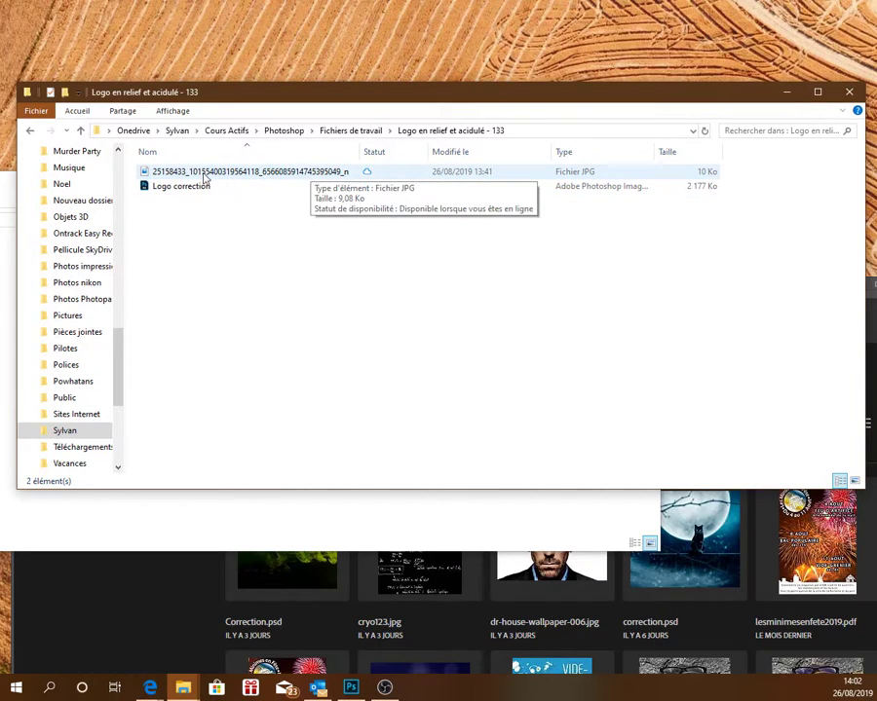
double_click(331, 173)
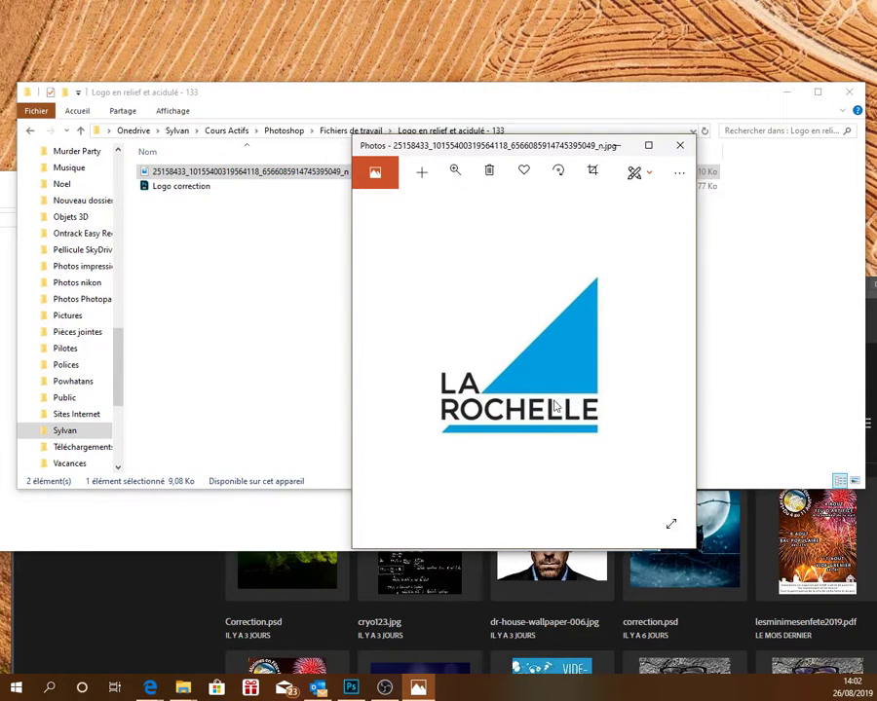
left_click(678, 149)
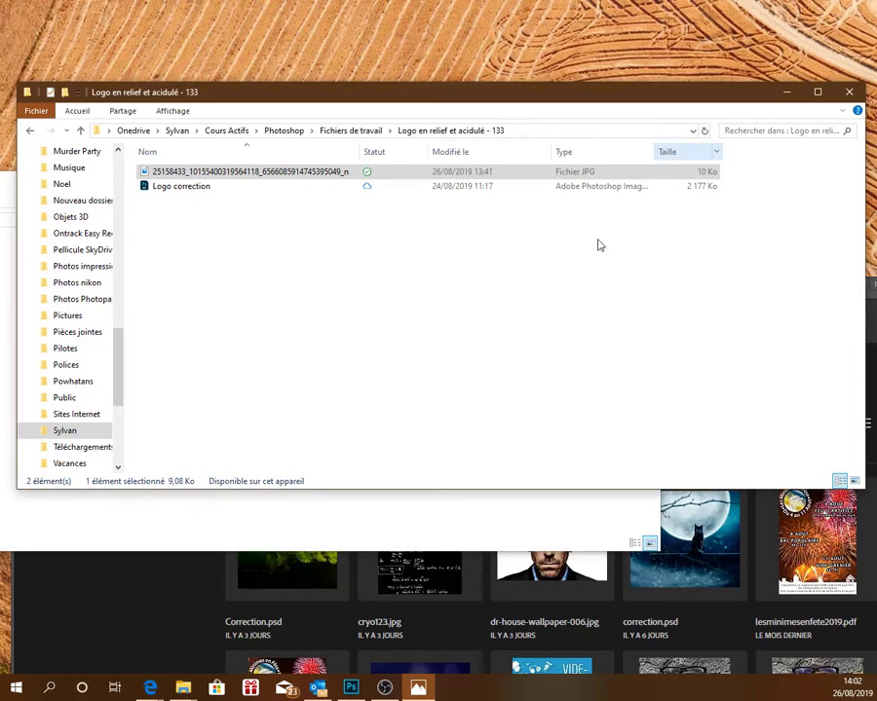
left_click(176, 604)
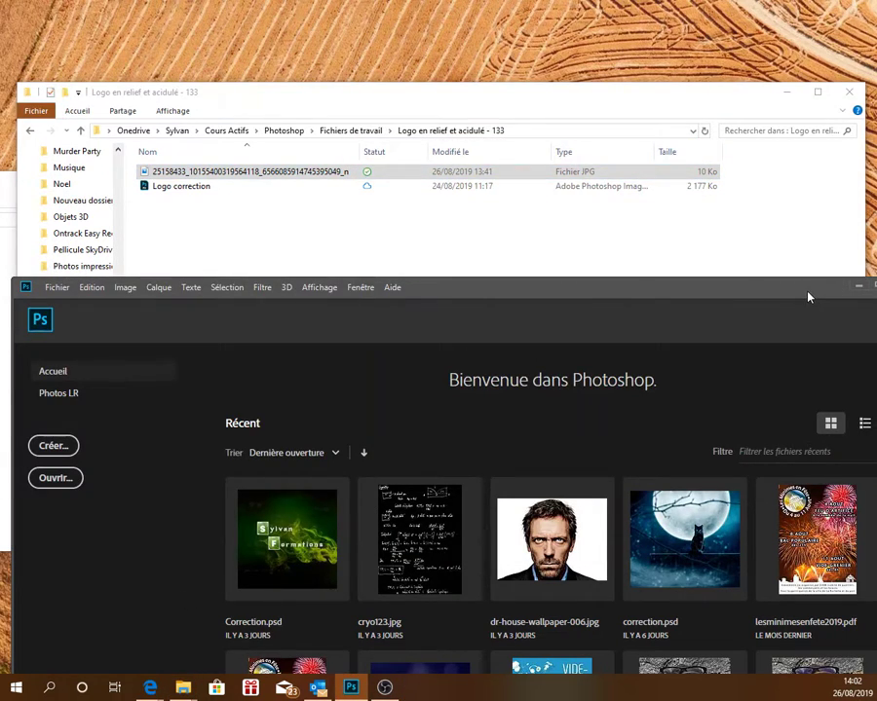
left_click_drag(805, 294, 761, 133)
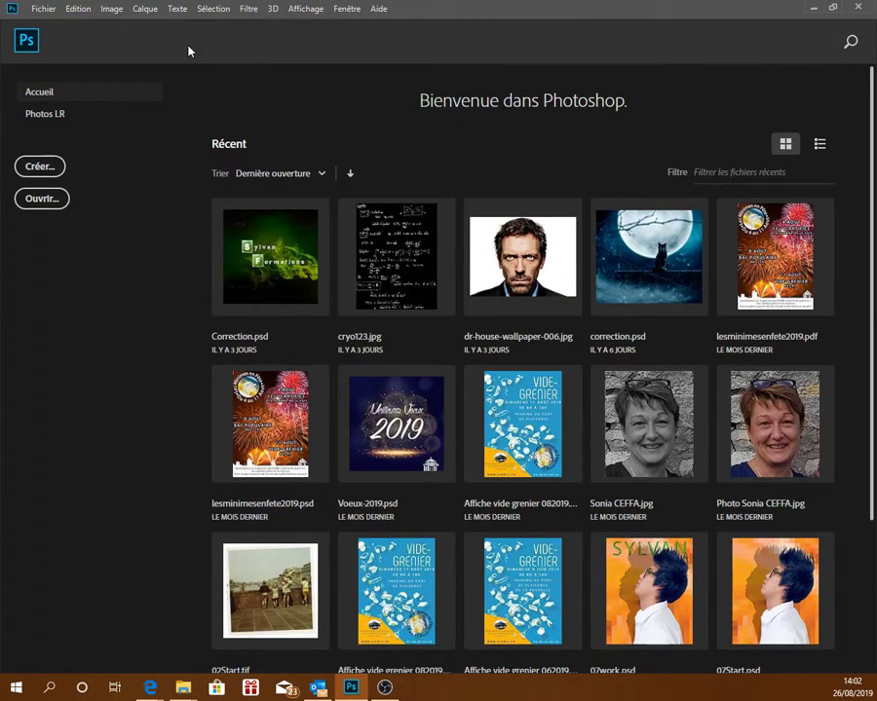
Start a new document named Logo 3D sized 1200 × 600 pixels
left_click(43, 12)
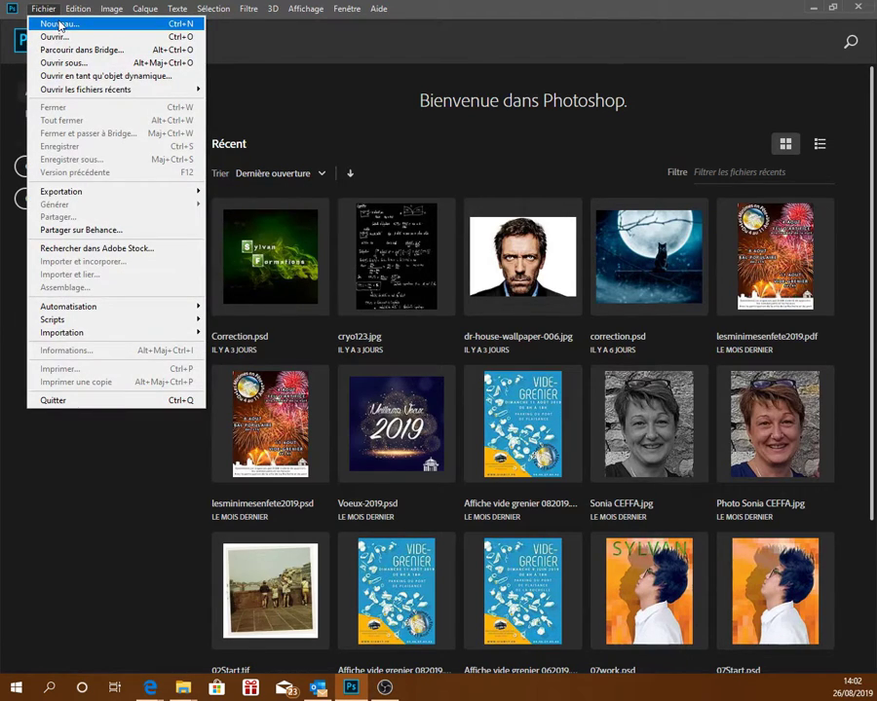
left_click(60, 24)
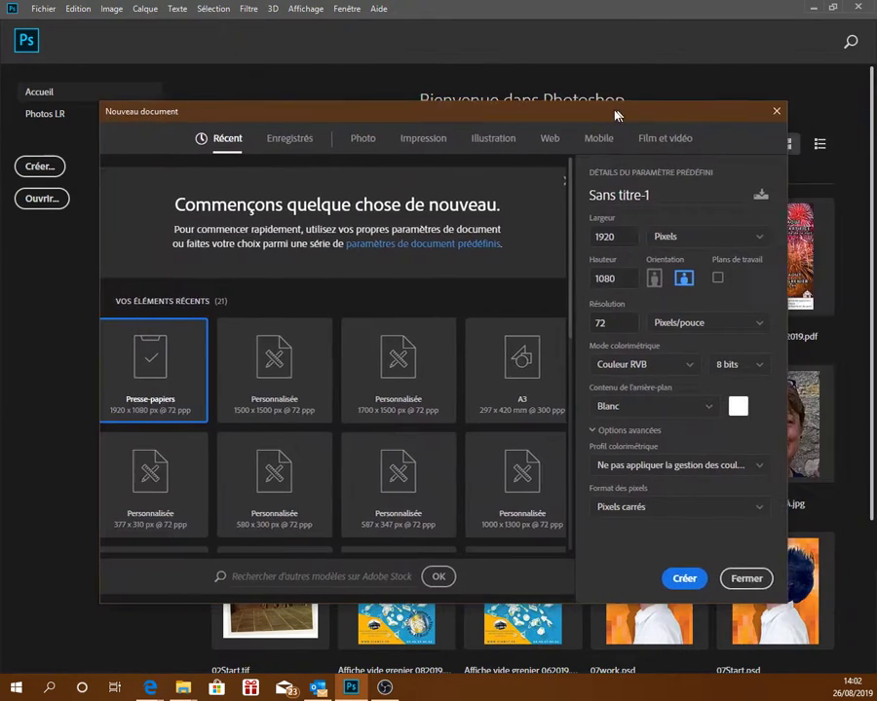
left_click_drag(616, 115, 603, 103)
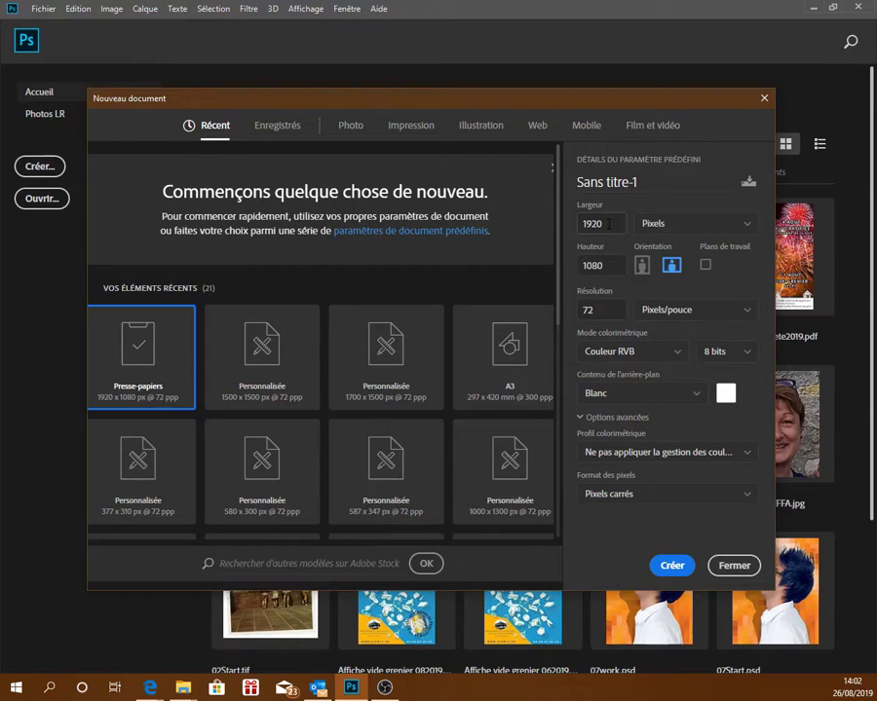
left_click(682, 178)
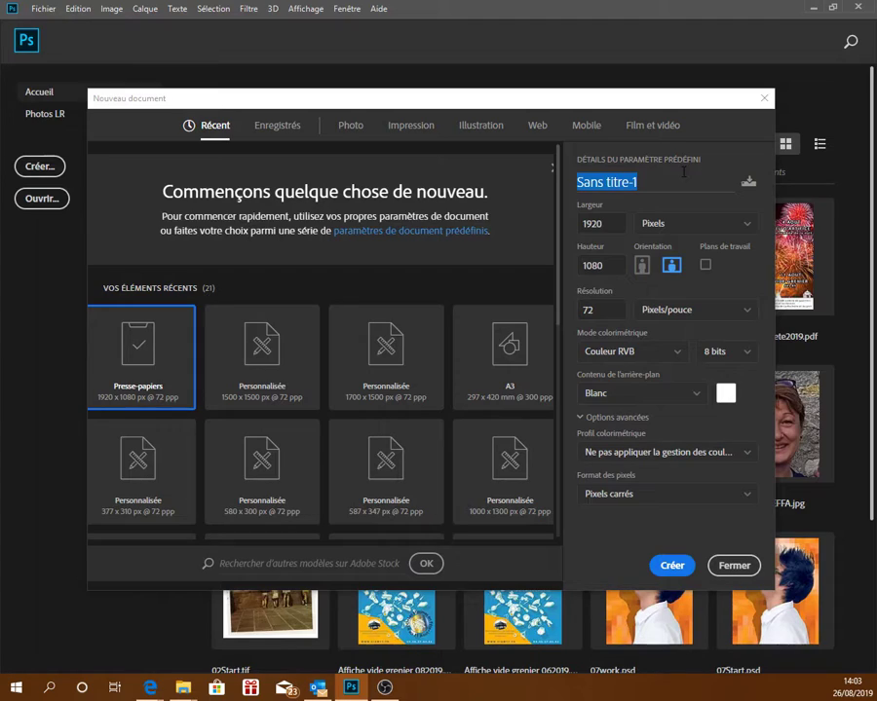
type("Logo 3")
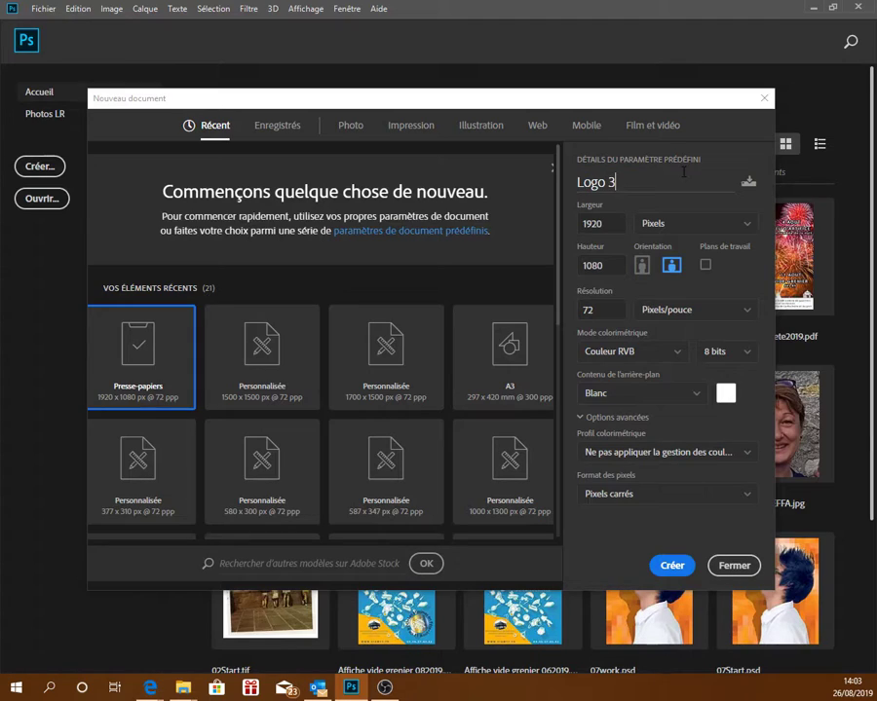
type("D")
key("Tab")
type("1200")
key("Tab")
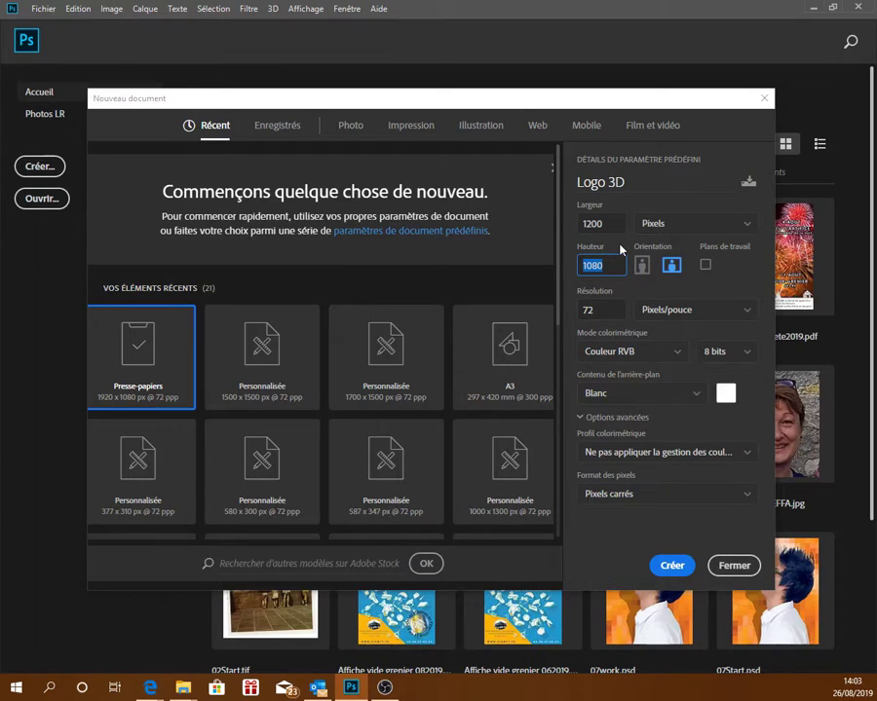
type("600")
left_click(737, 281)
Set the background contents to custom grey dfdfdf and keep Pixels carrés
left_click(694, 396)
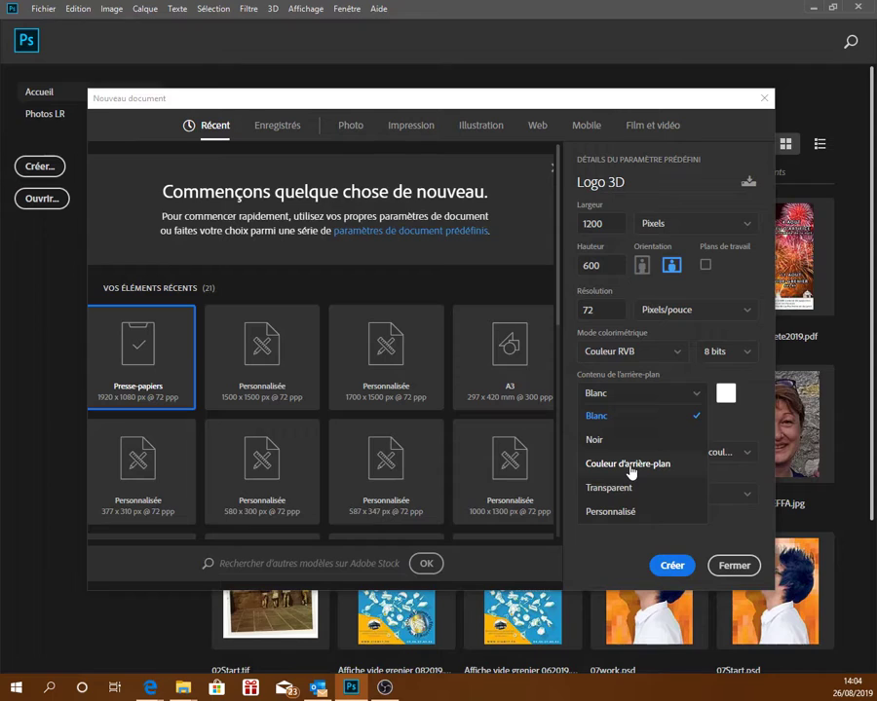
left_click(585, 512)
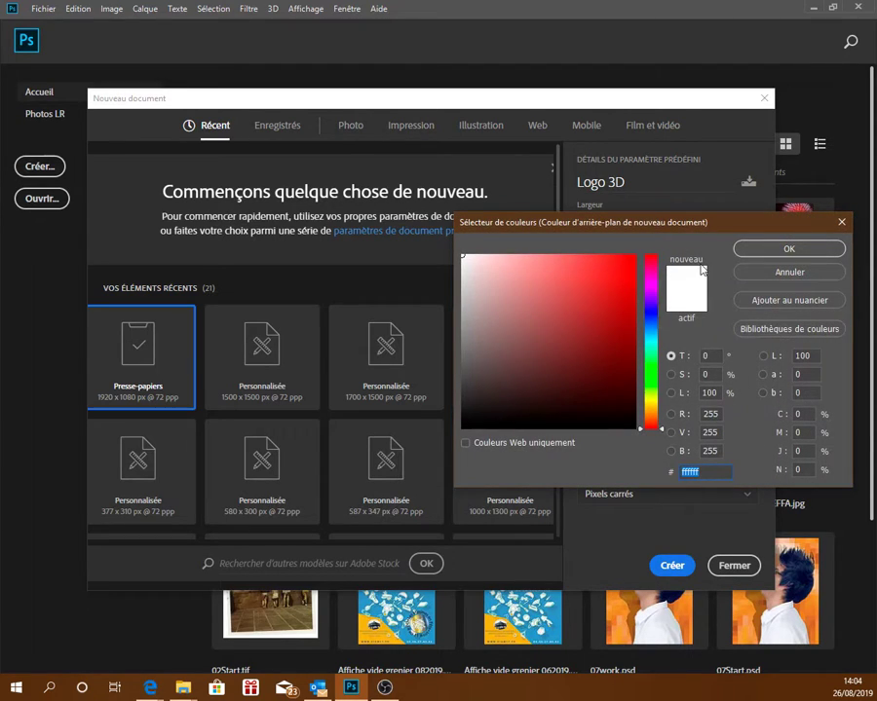
left_click_drag(706, 222, 526, 235)
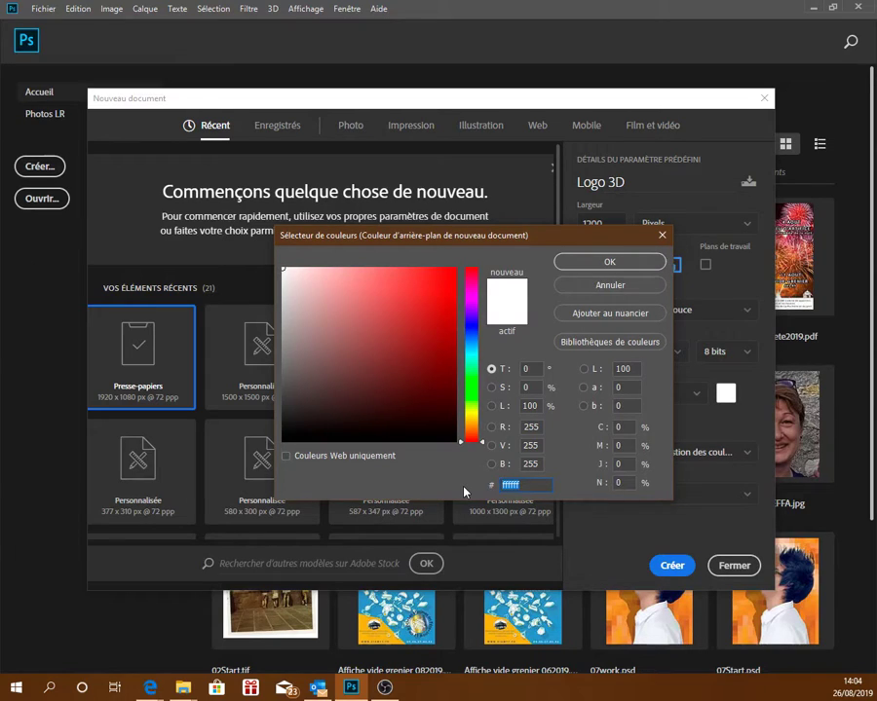
type("dfd")
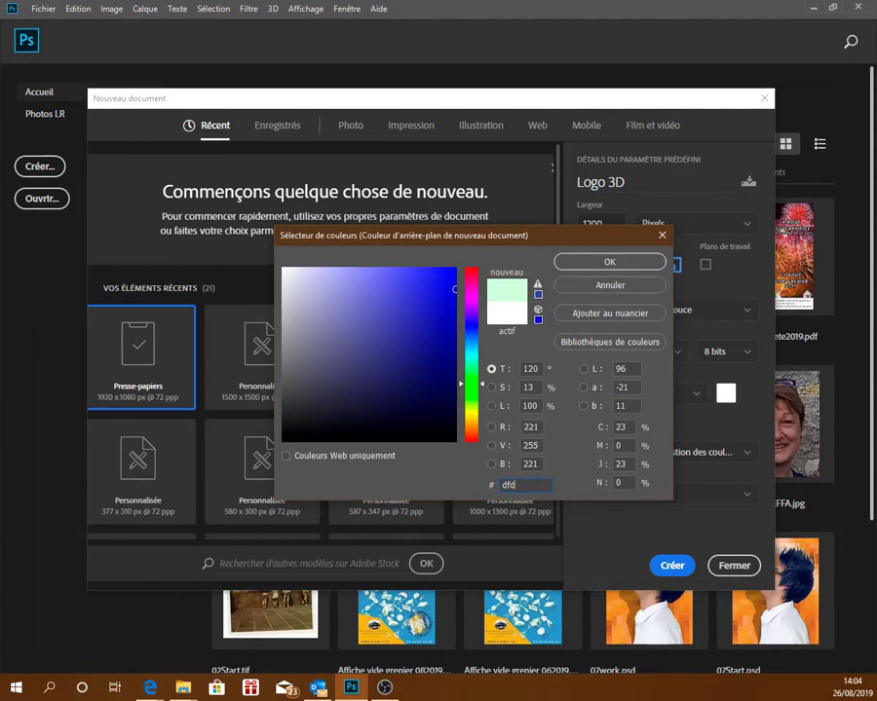
type("fdf")
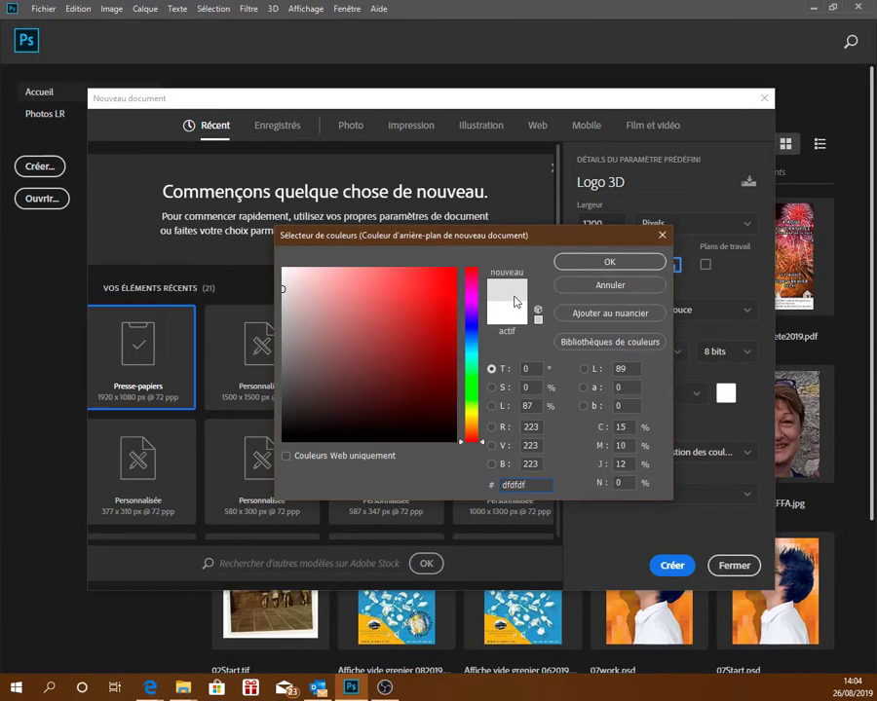
left_click(578, 265)
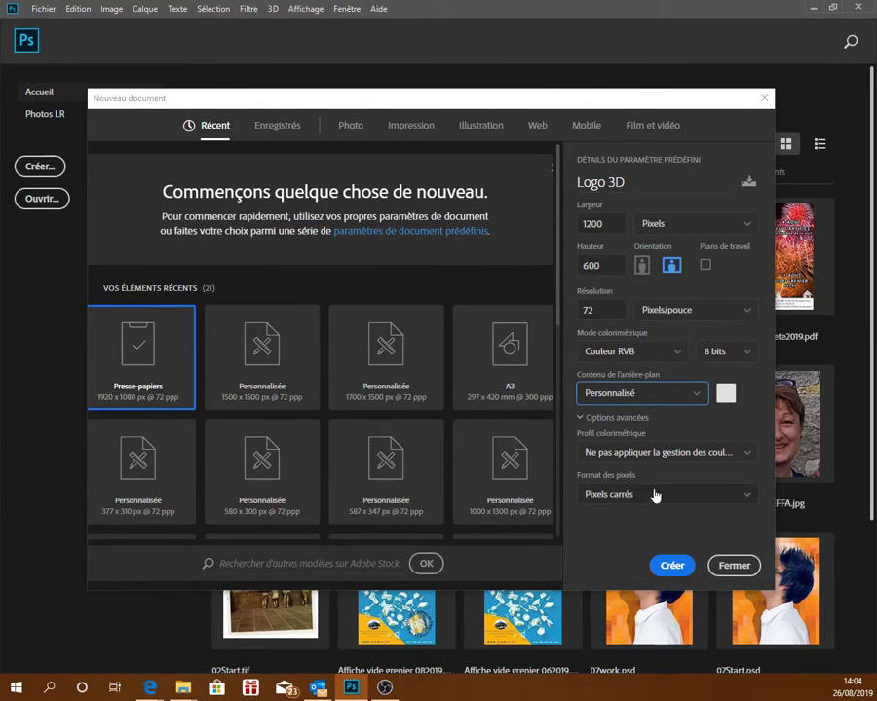
left_click(750, 494)
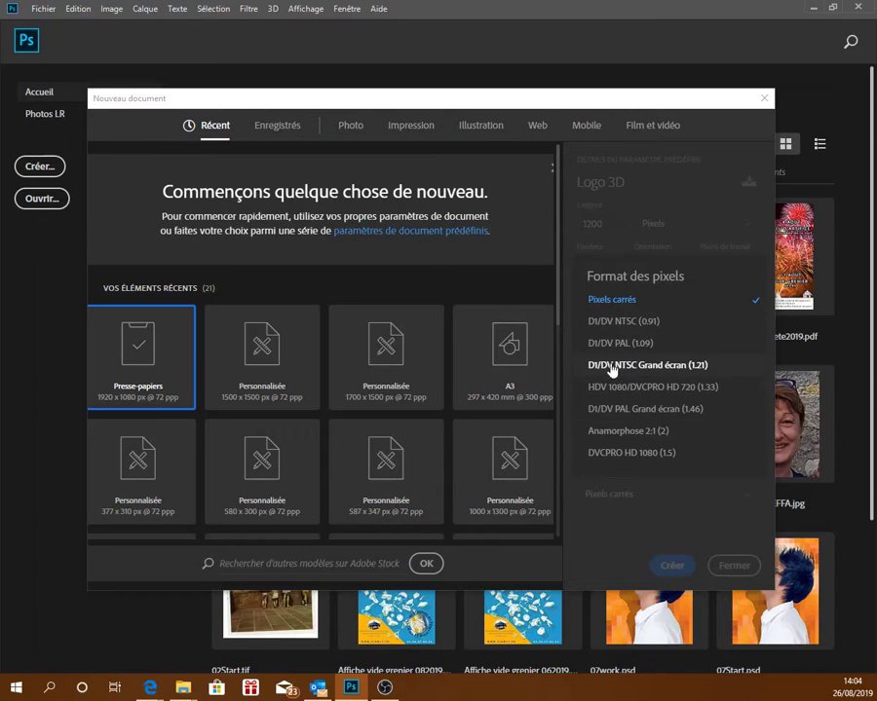
left_click(620, 533)
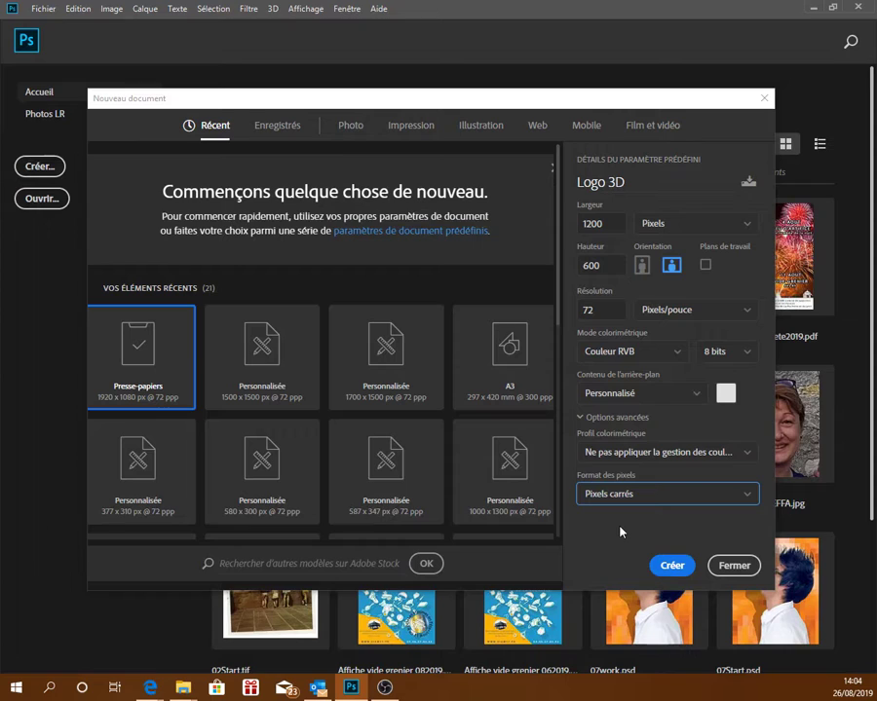
Create the Logo 3D canvas and unlock Arrière-plan into the editable layer Calque 0
left_click(671, 567)
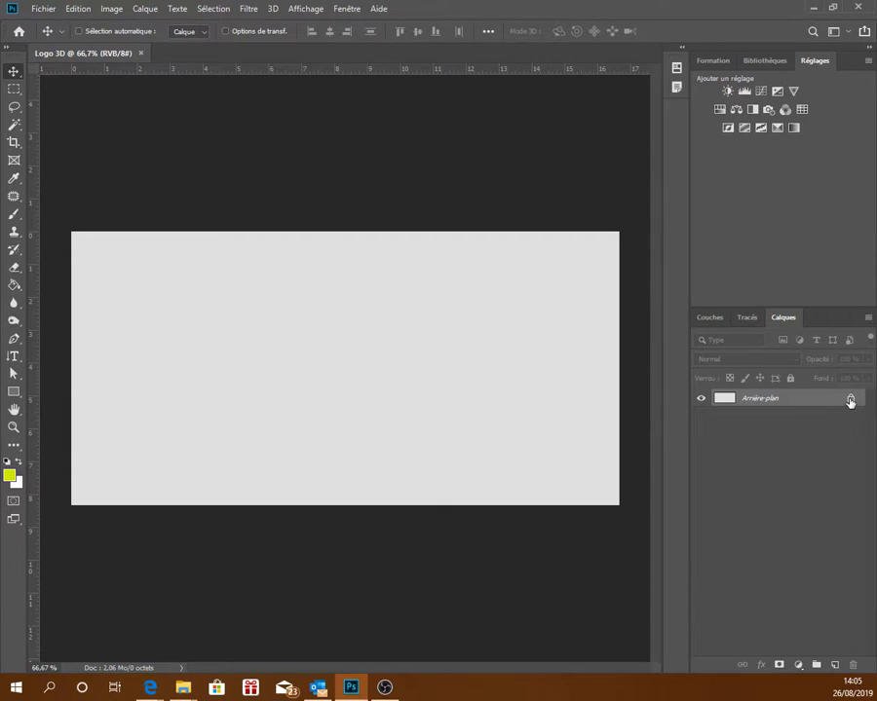
left_click(850, 400)
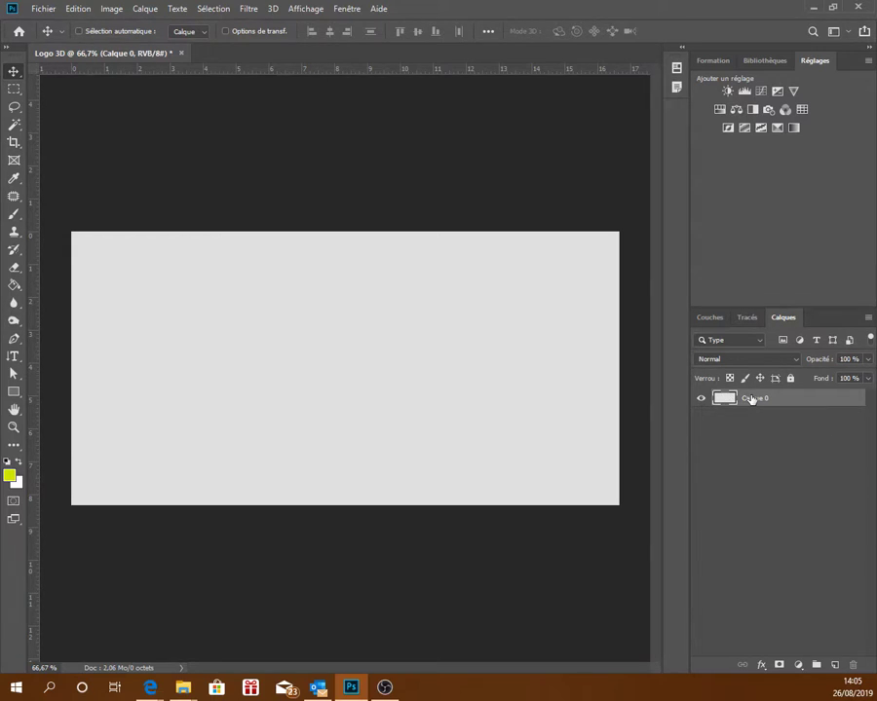
Enable an Incrustation en dégradé (gradient overlay) on Calque 0 through Options de fusion
right_click(751, 400)
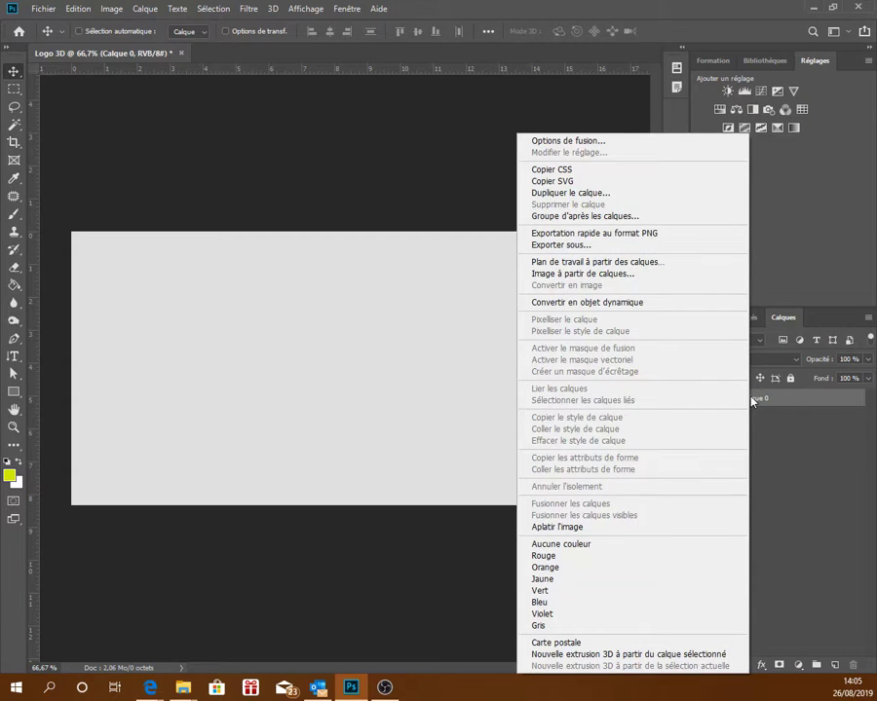
left_click(601, 144)
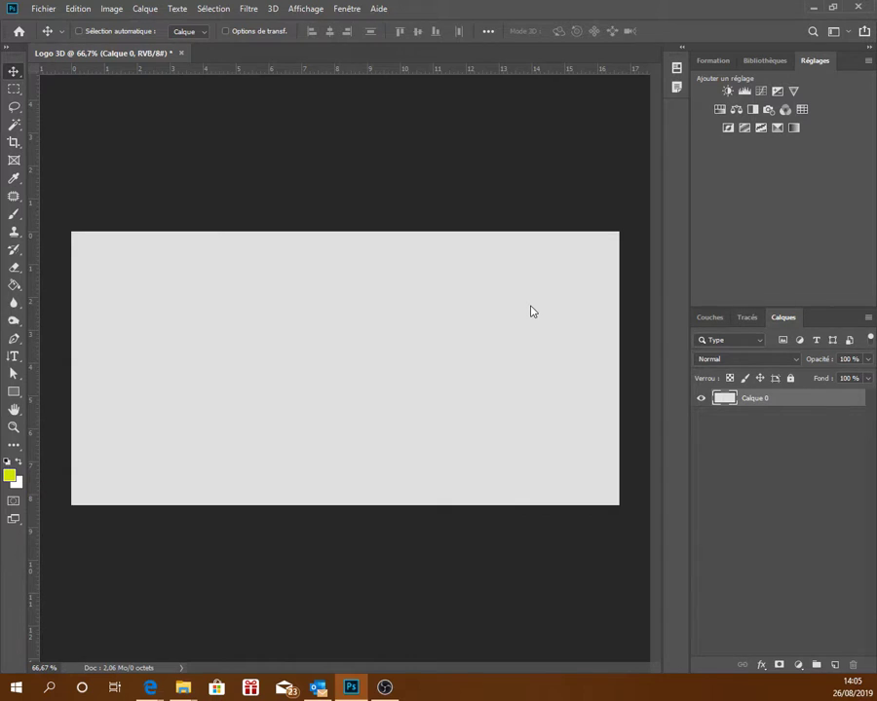
key("h")
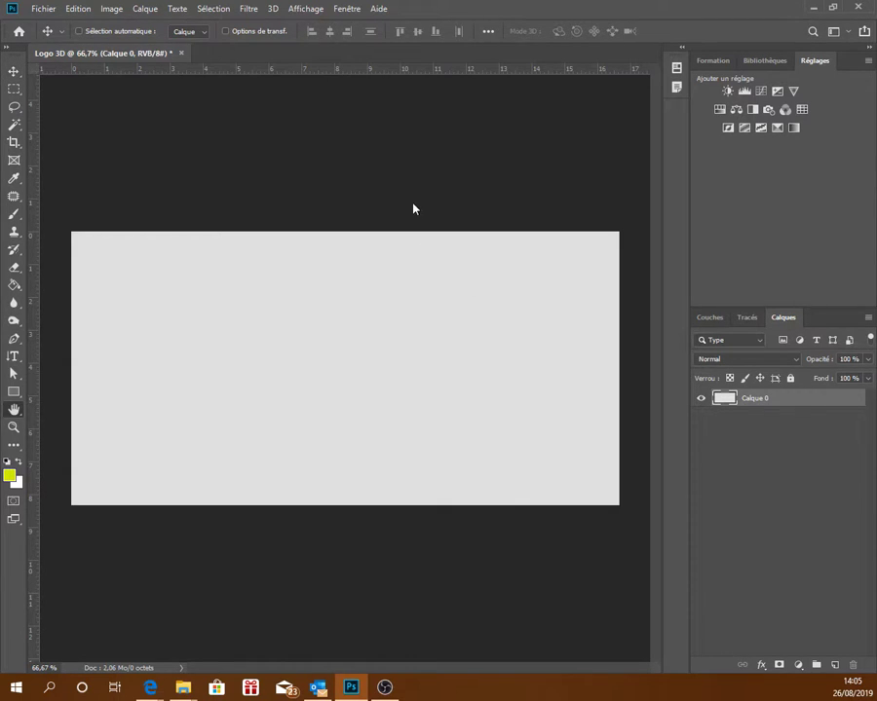
left_click_drag(658, 123, 545, 143)
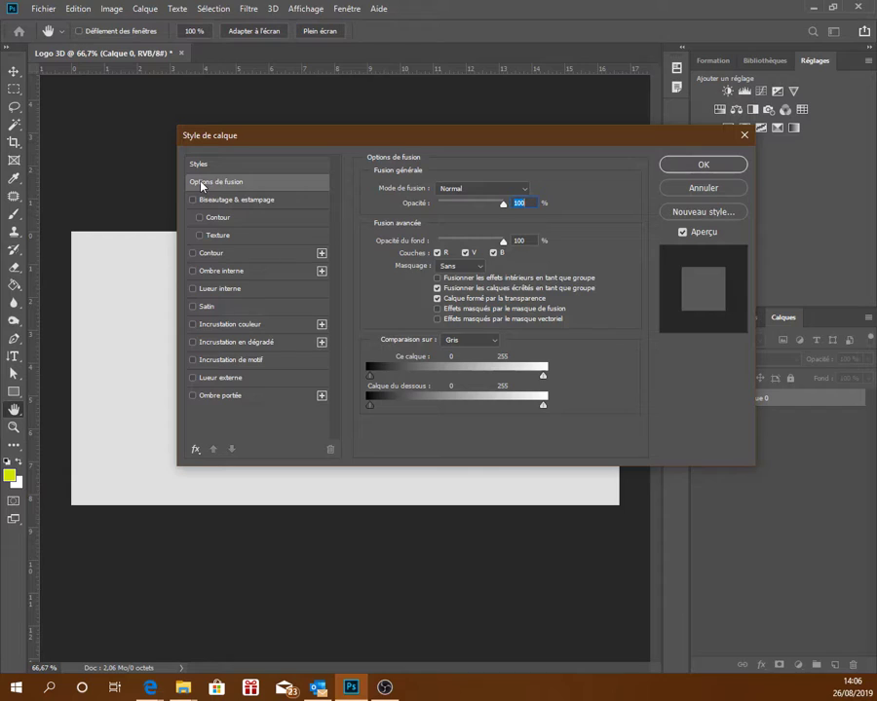
left_click(228, 344)
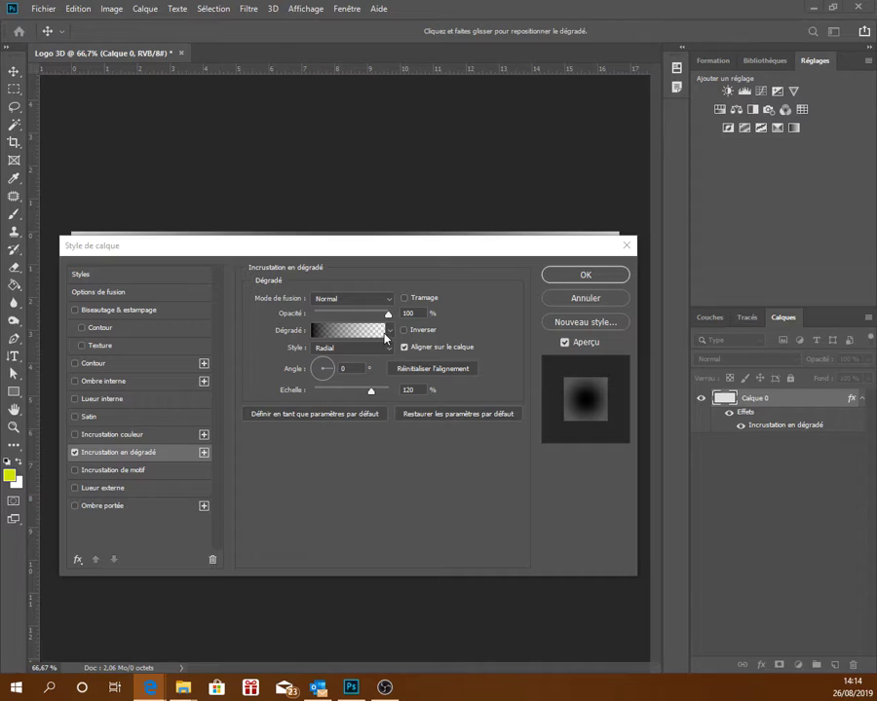
Apply the Densité neutre gradient preset and open it in the Gradient Editor
left_click(389, 334)
left_click(389, 333)
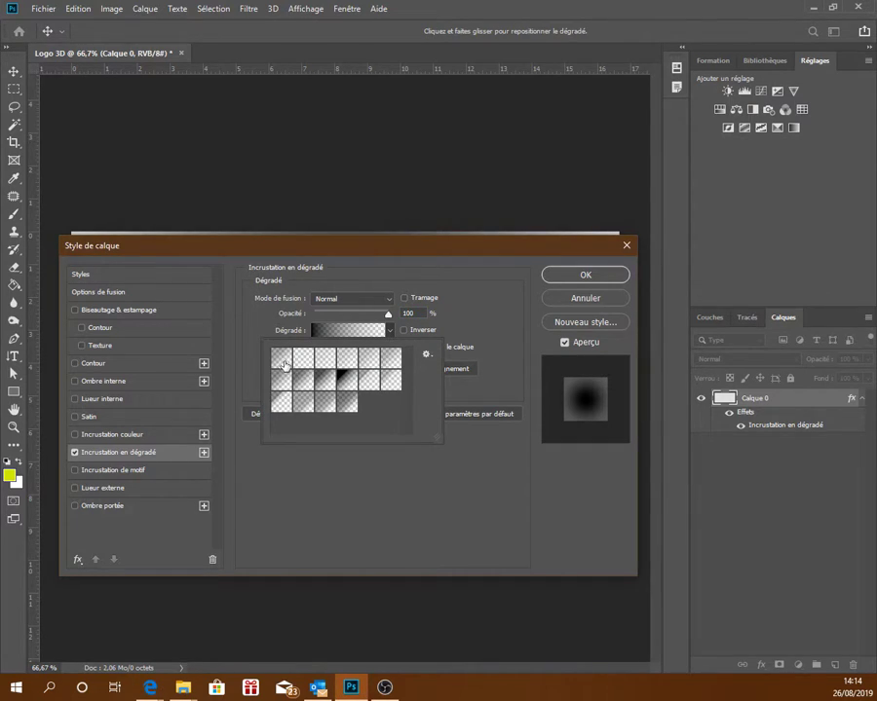
left_click(282, 362)
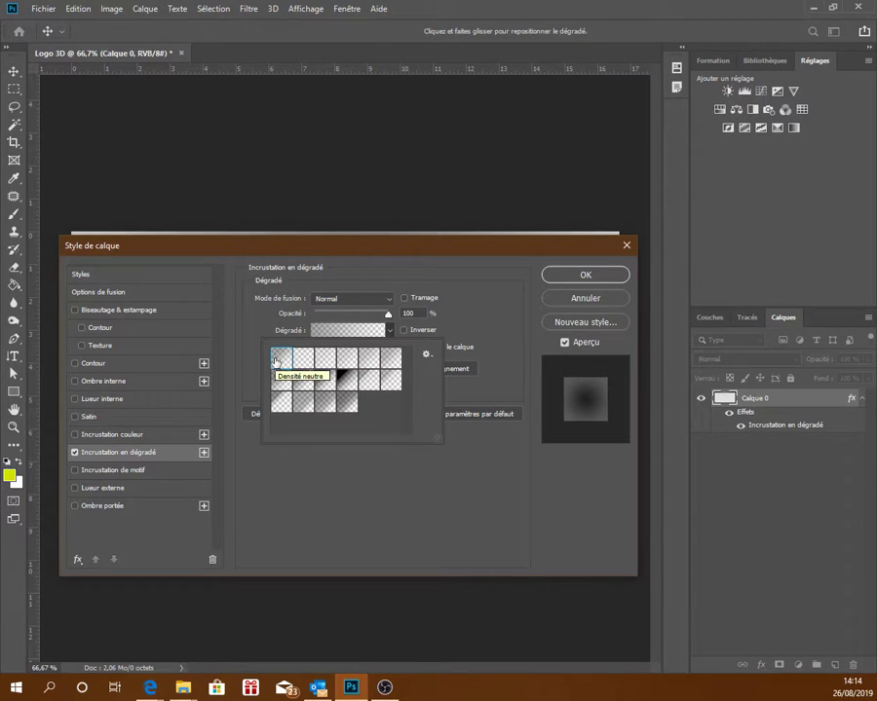
left_click(520, 293)
mouse_move(455, 253)
left_mouse_down()
mouse_move(471, 551)
mouse_move(462, 503)
mouse_move(462, 284)
left_mouse_up()
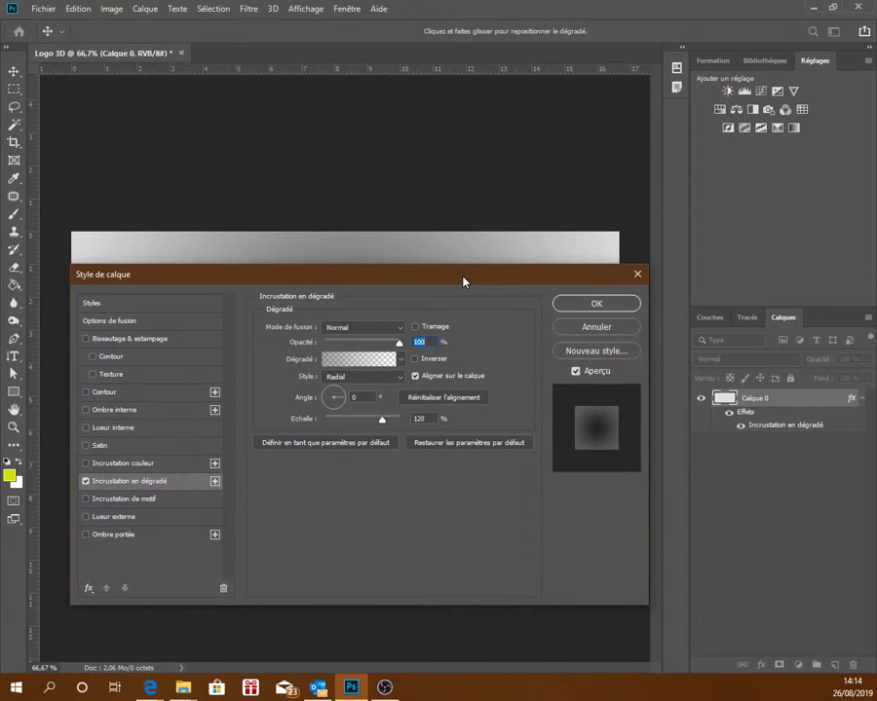
left_click(354, 361)
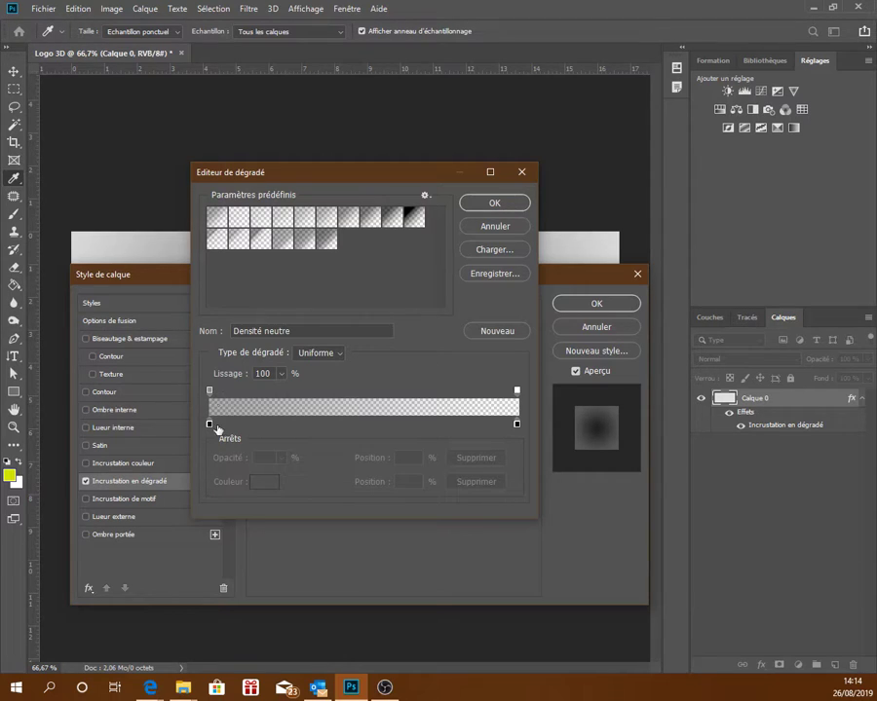
Change the gradient's left stop from black to white (R 255, V 255, B 255)
double_click(209, 424)
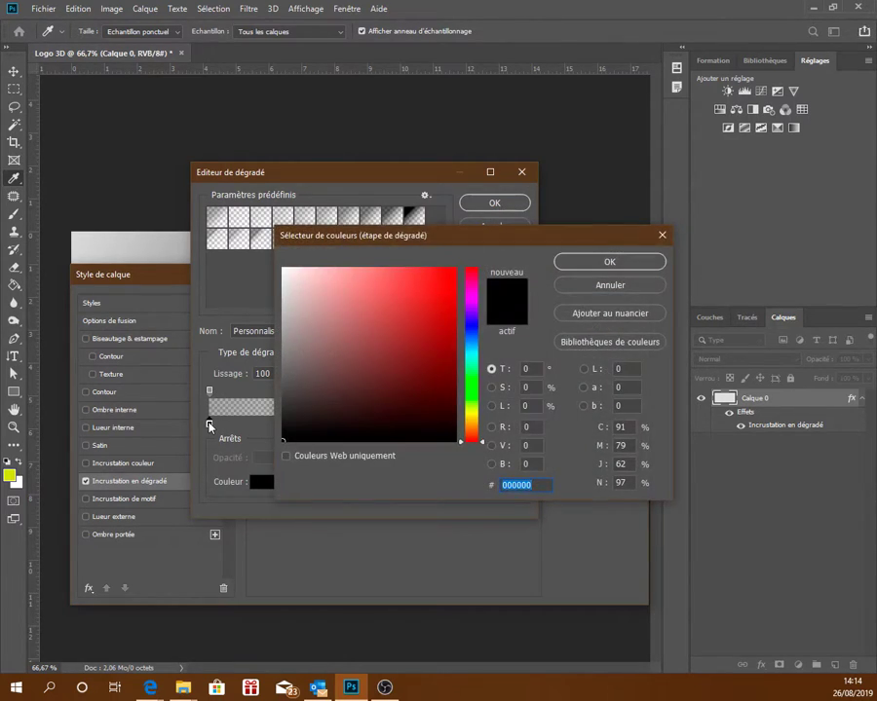
left_click(526, 427)
type("255")
left_click(535, 445)
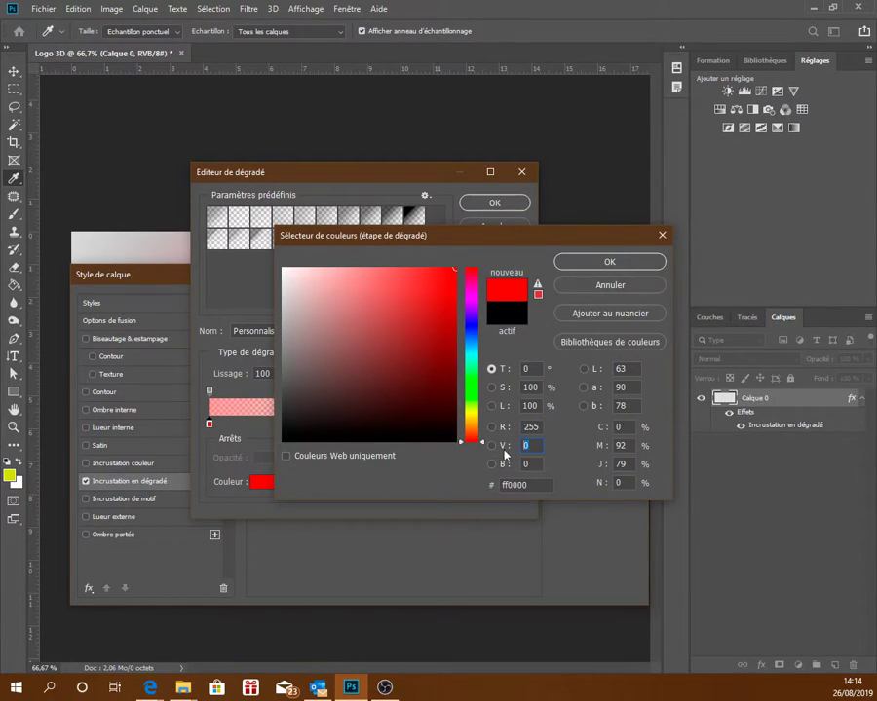
type("255")
left_click(535, 464)
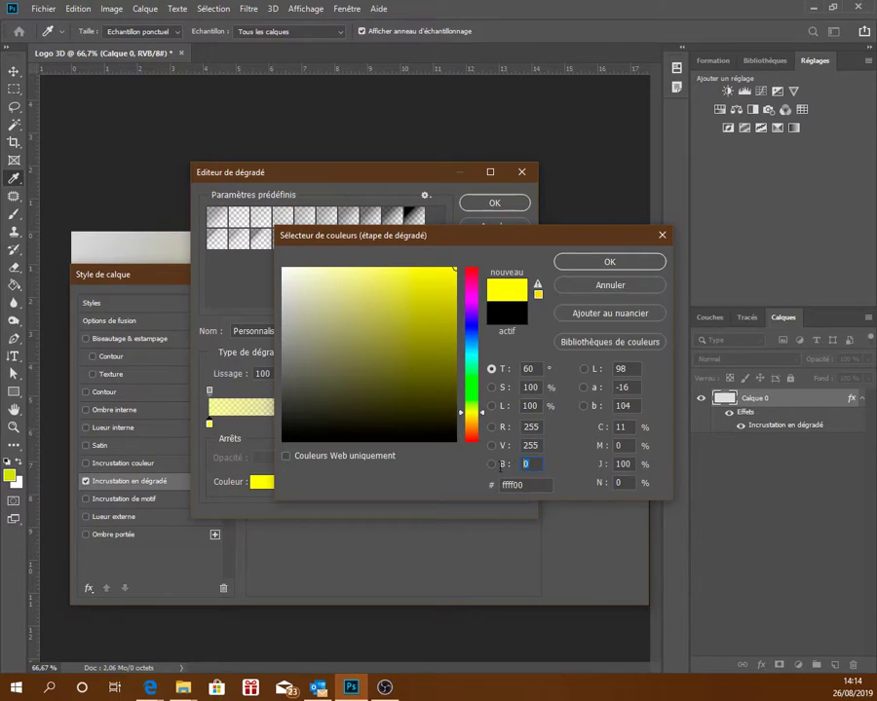
type("255")
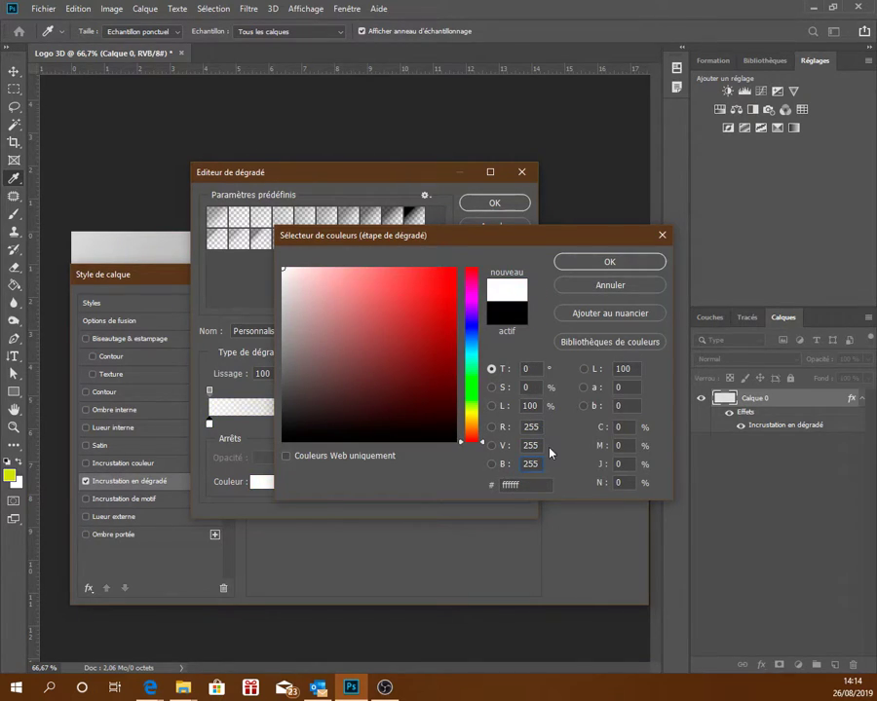
left_click(504, 484)
left_click(585, 265)
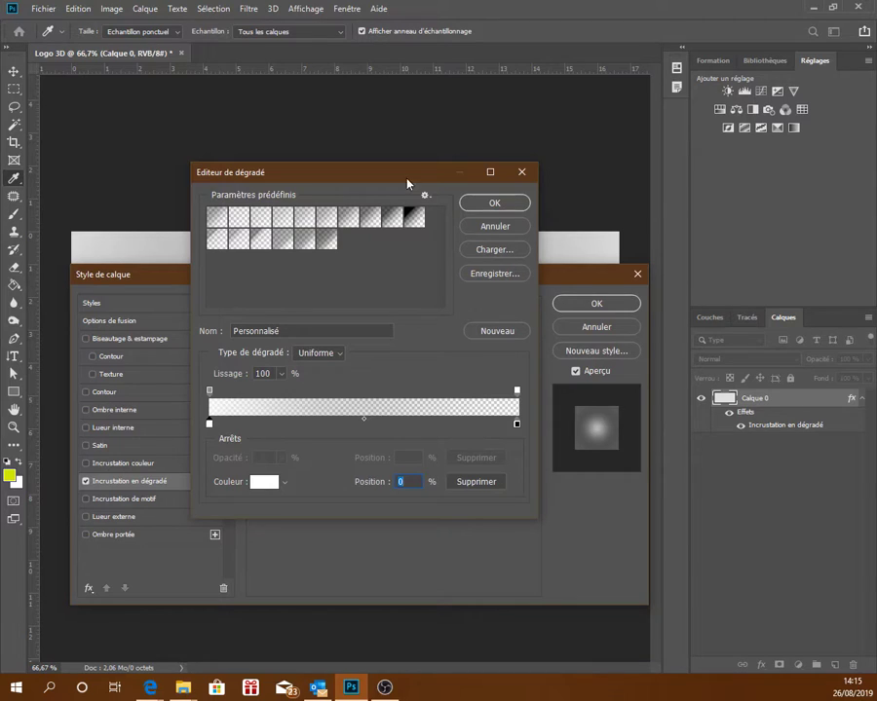
Accept the white-to-transparent gradient and apply the radial overlay to the background
mouse_move(412, 176)
left_mouse_down()
mouse_move(438, 581)
mouse_move(416, 379)
mouse_move(416, 295)
mouse_move(454, 614)
mouse_move(458, 303)
left_mouse_up()
left_click(479, 322)
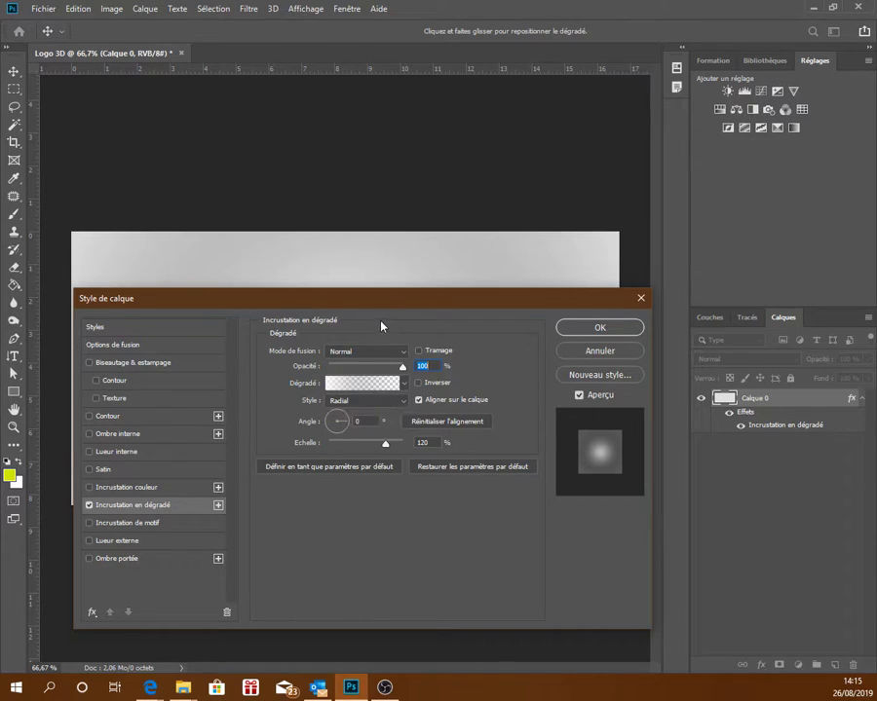
left_click_drag(382, 302, 392, 508)
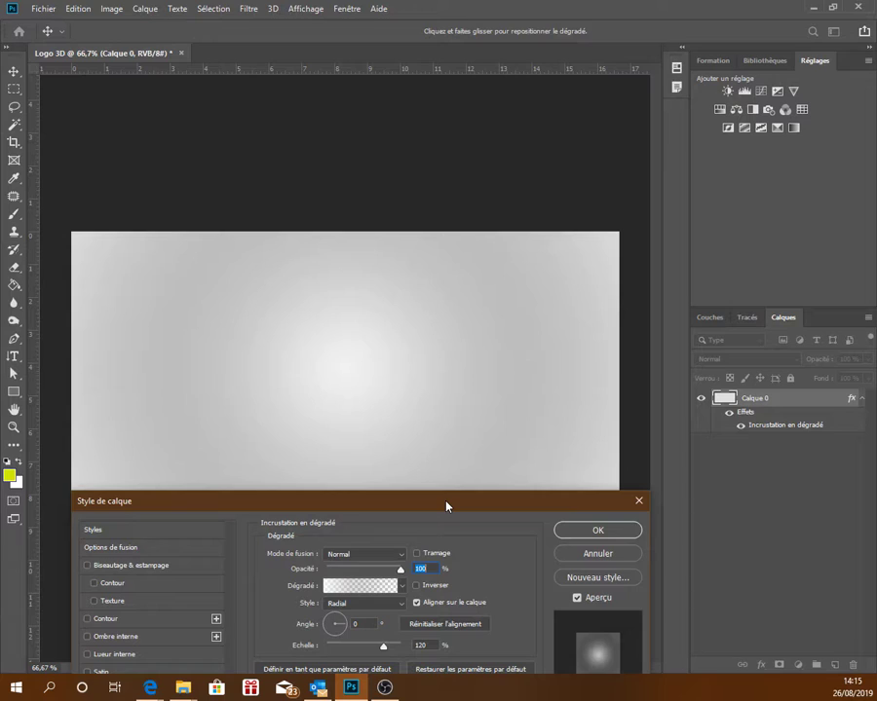
mouse_move(446, 507)
left_mouse_down()
mouse_move(465, 450)
mouse_move(458, 440)
left_mouse_up()
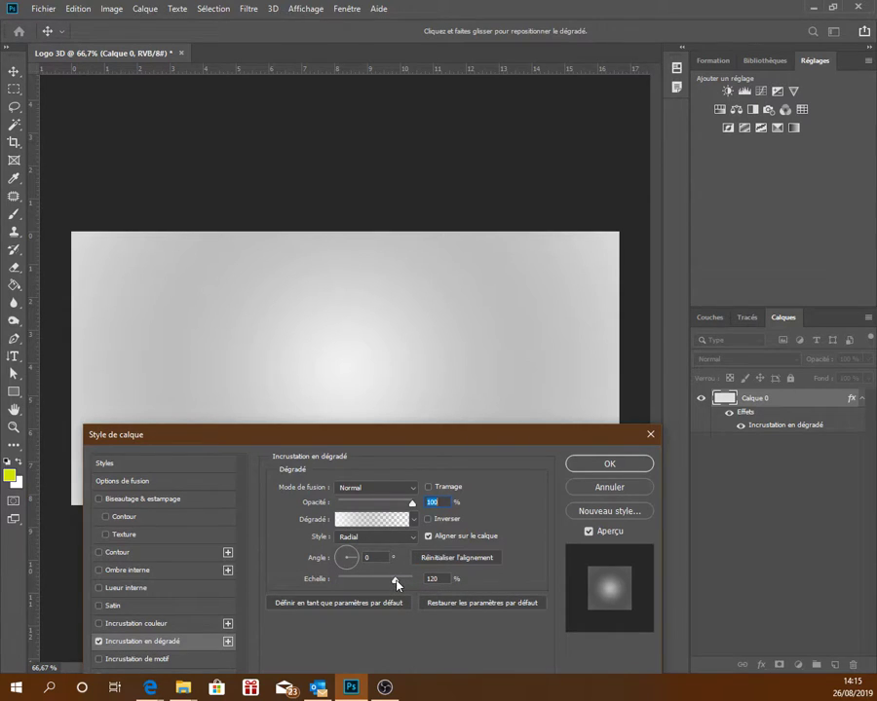
mouse_move(446, 446)
left_mouse_down()
mouse_move(438, 345)
mouse_move(448, 283)
left_mouse_up()
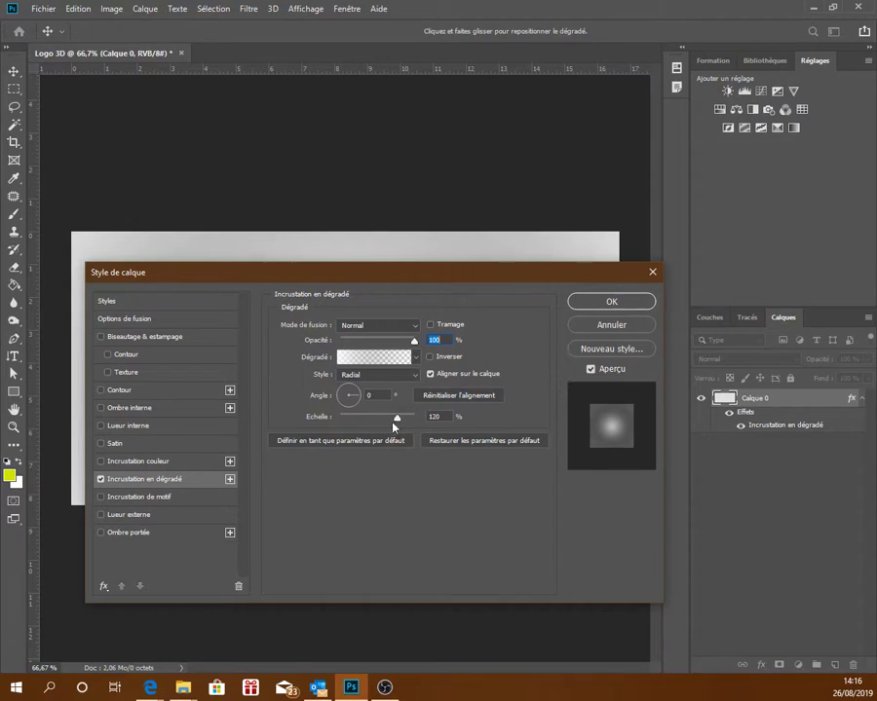
left_click(609, 303)
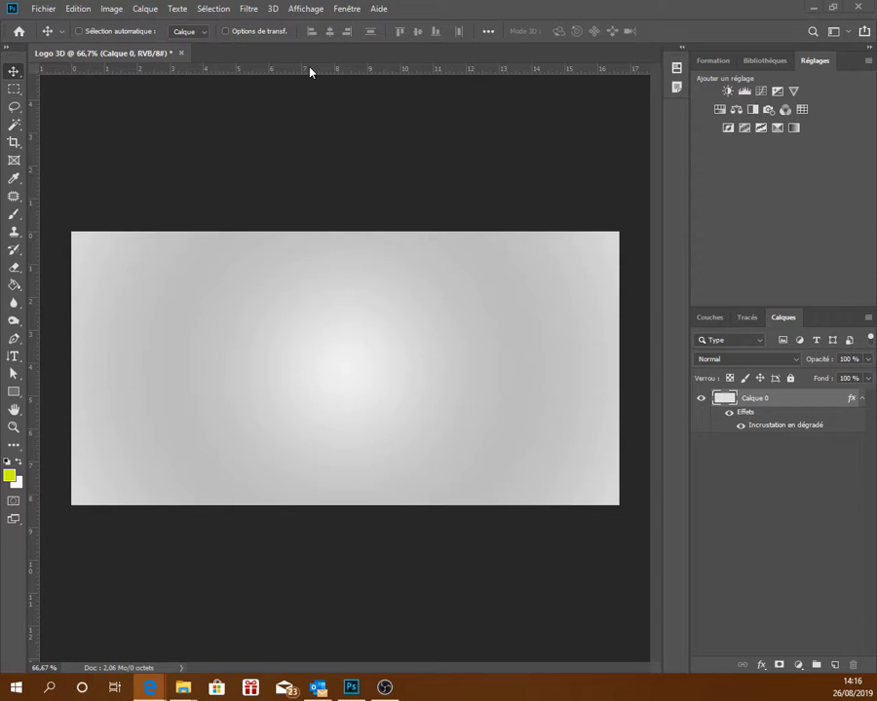
Choose the Horizontal Type tool with the Freestyle Script font and enter a 265 pt size
left_click(13, 359)
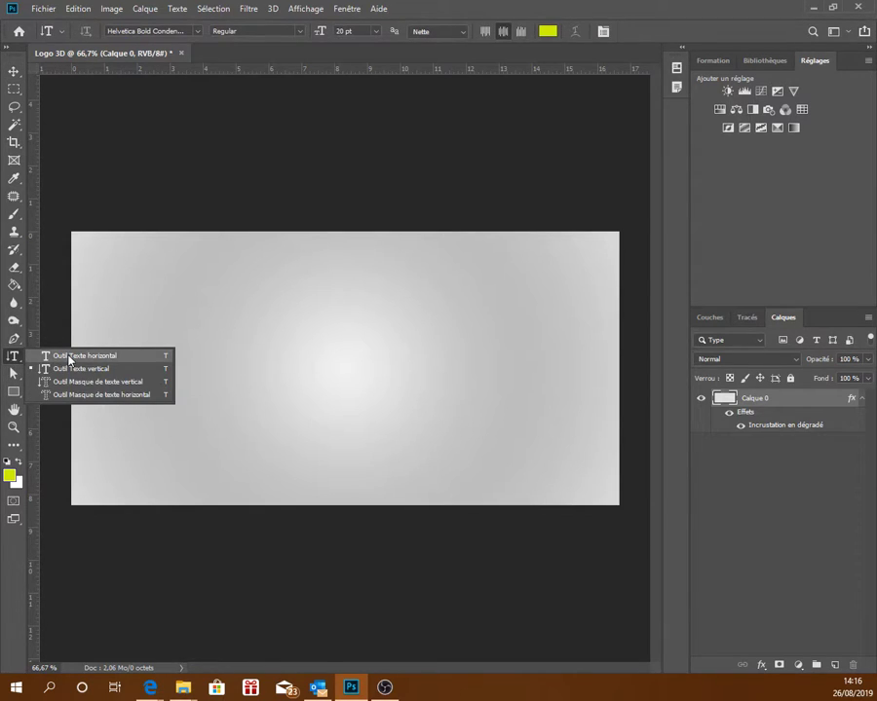
left_click(69, 357)
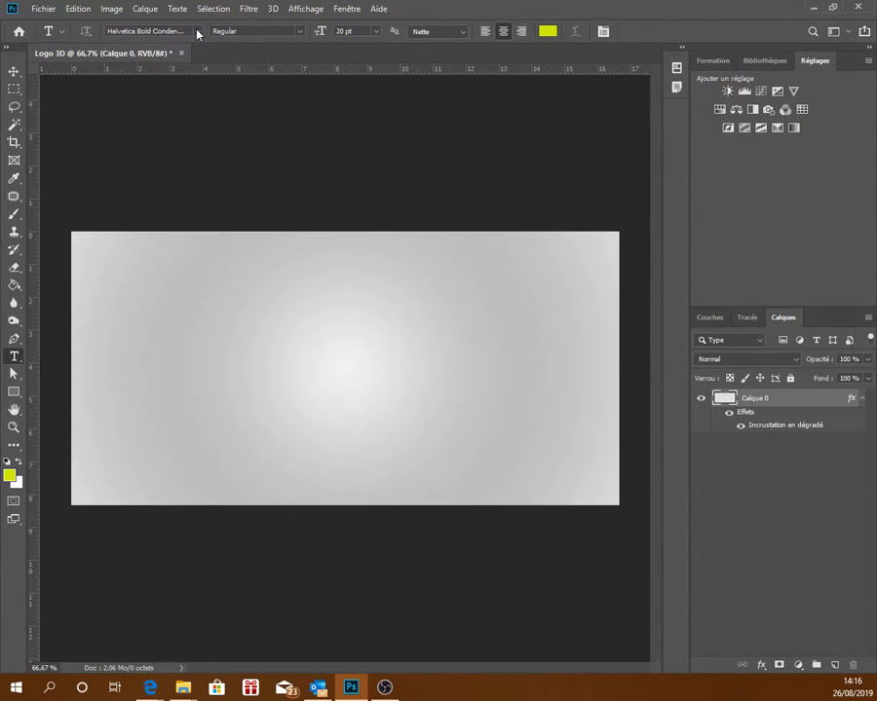
left_click(196, 31)
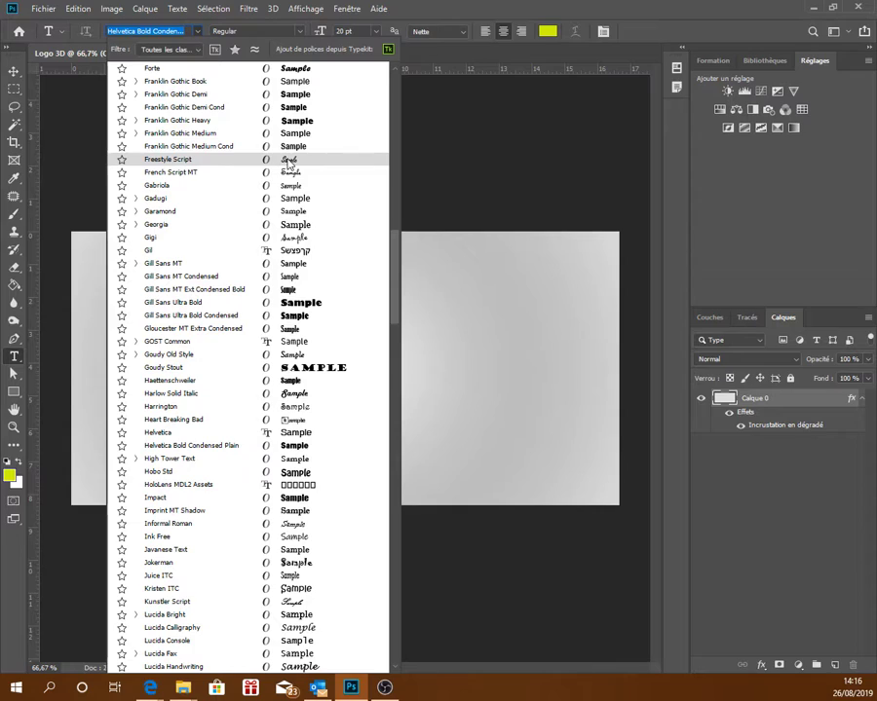
left_click(288, 161)
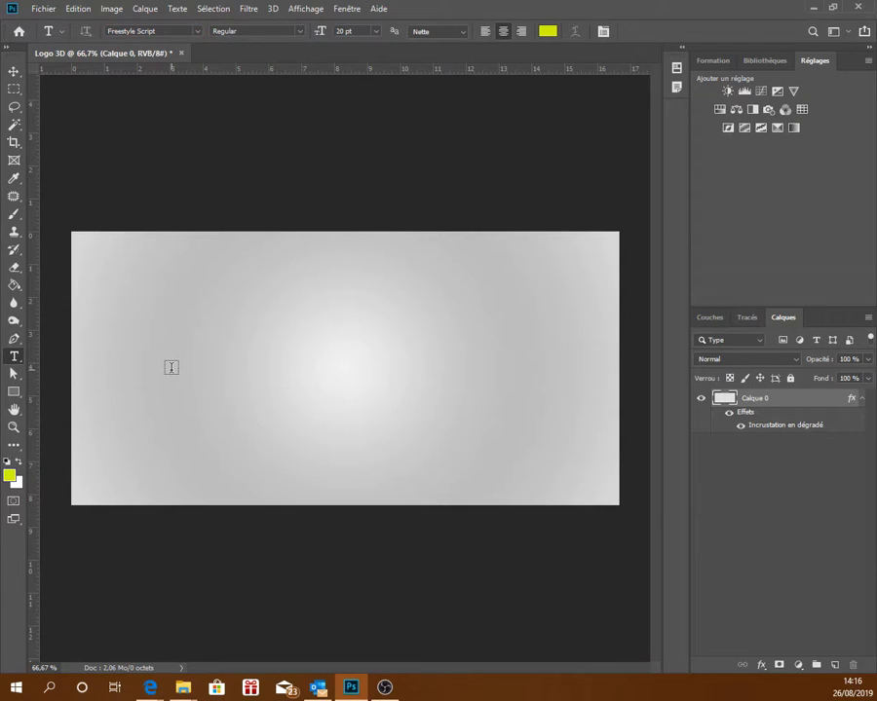
left_click(343, 30)
type("265")
Type Bienvenue at 265 pt near the canvas centre and select the word
key("Return")
left_click(318, 300)
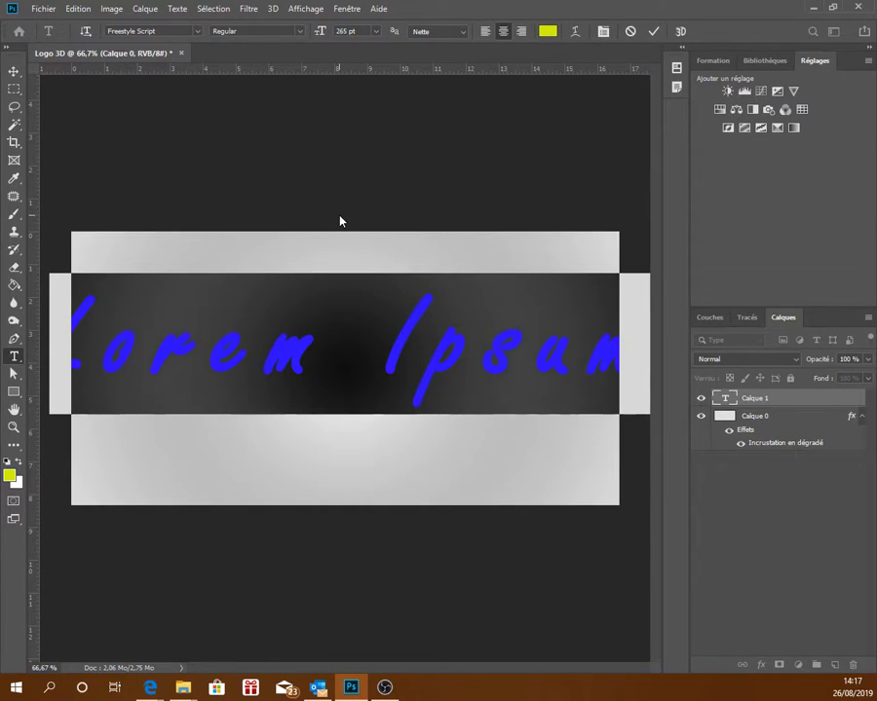
type("Bie")
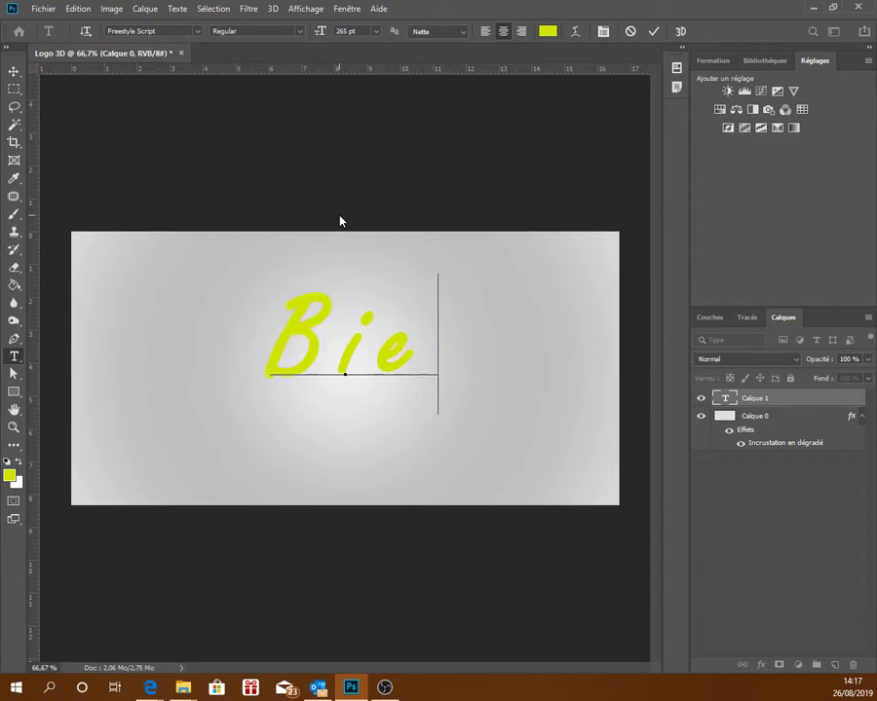
type("nvenue")
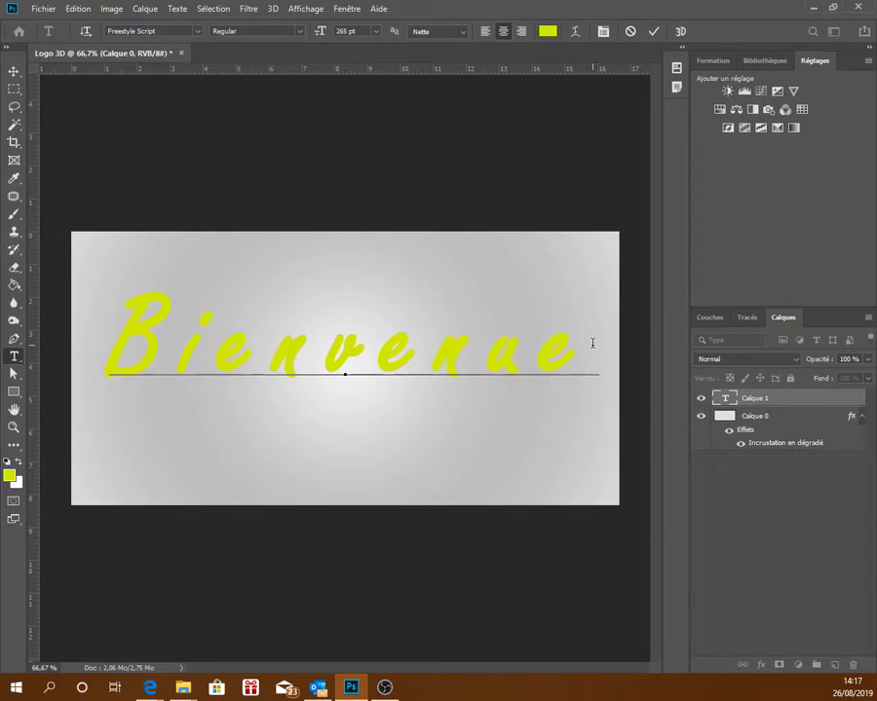
left_click_drag(598, 344, 97, 357)
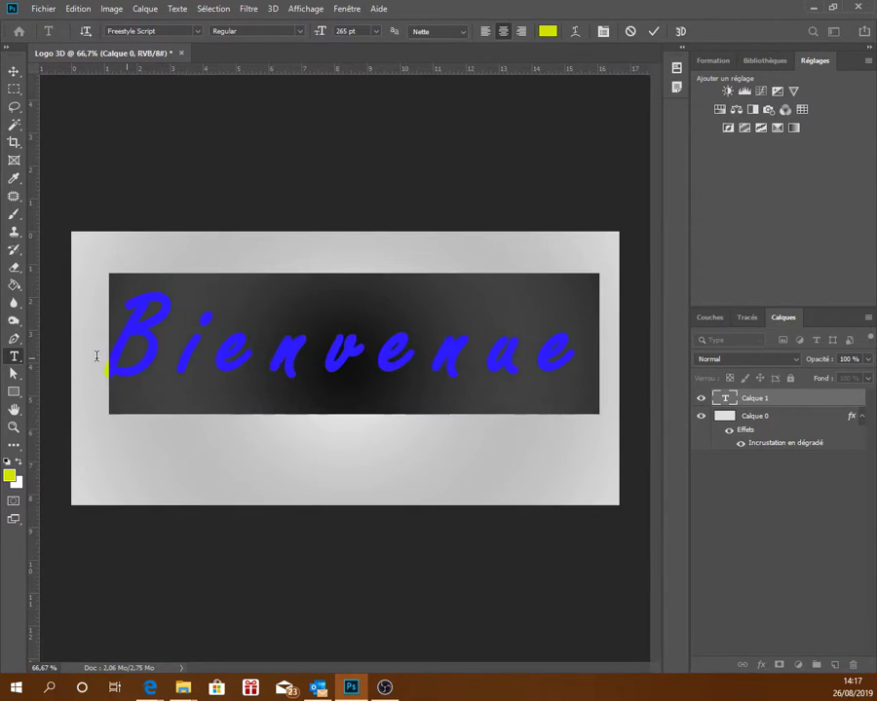
Colour the Bienvenue text white (ffffff) and commit it
left_click(549, 33)
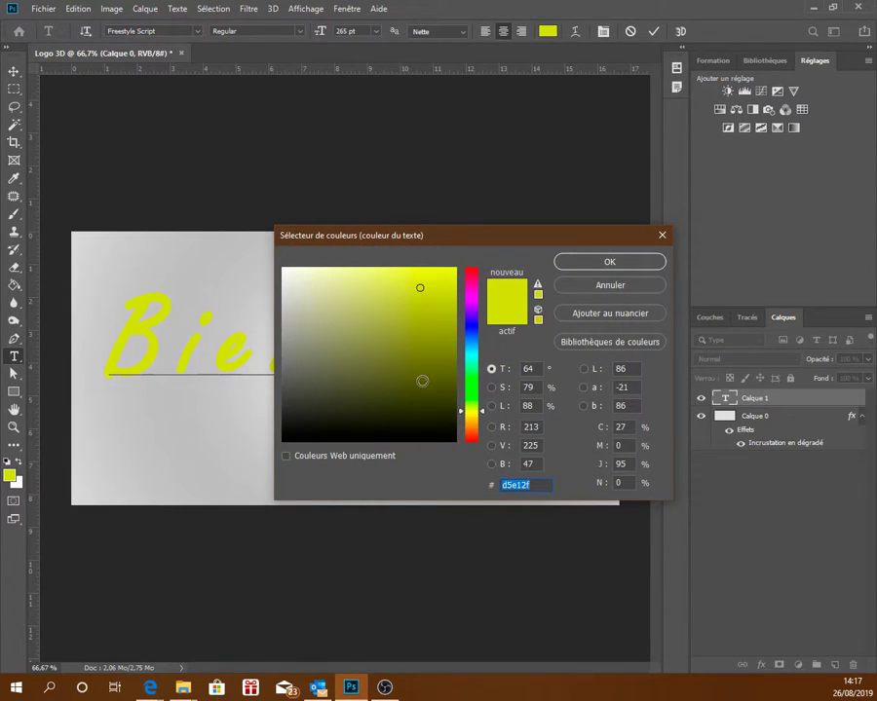
left_click_drag(421, 289, 261, 251)
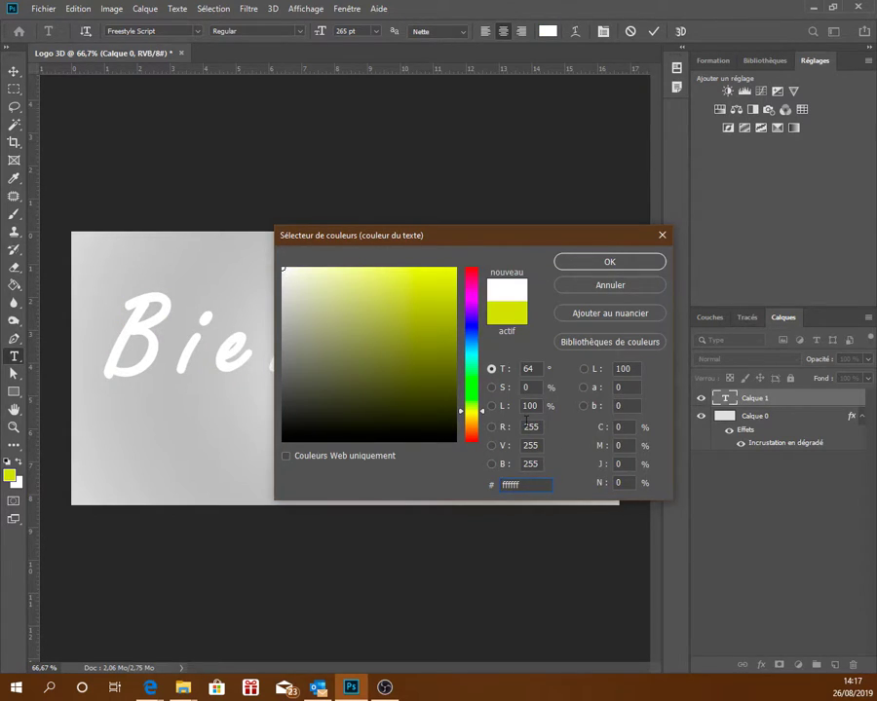
left_click(582, 263)
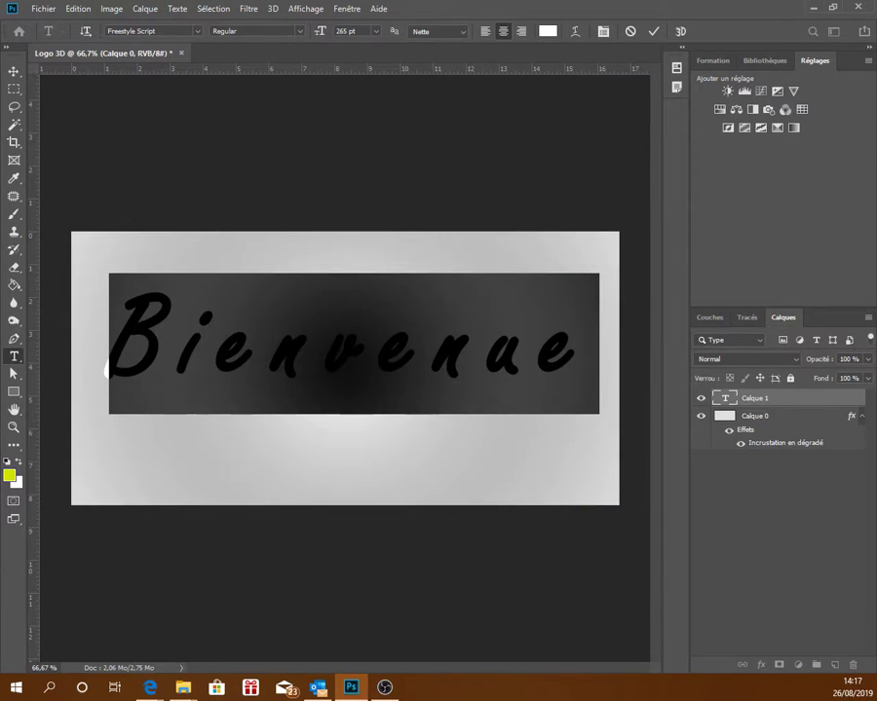
left_click(150, 687)
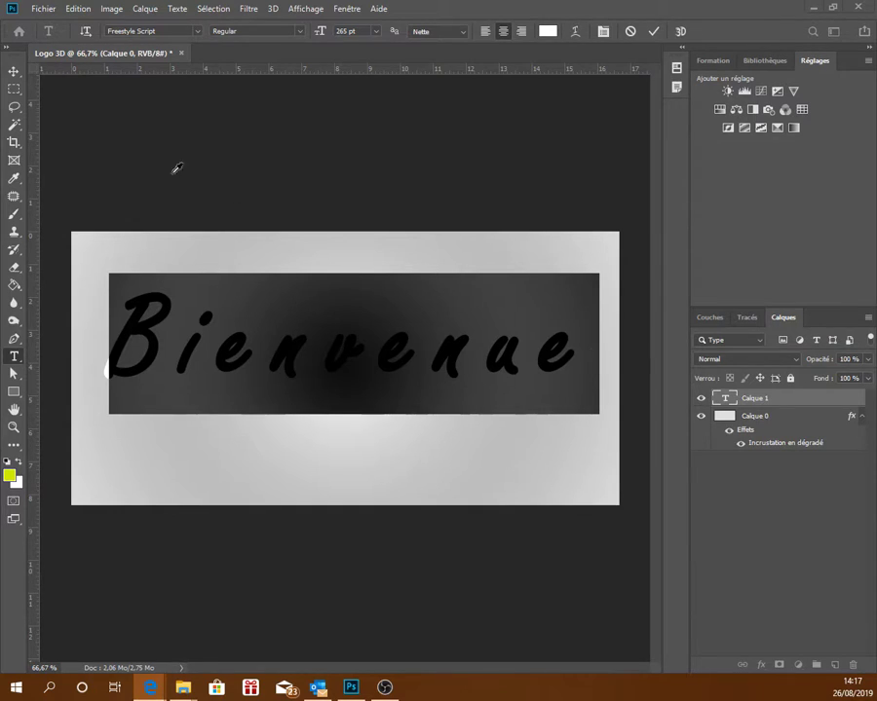
left_click(19, 75)
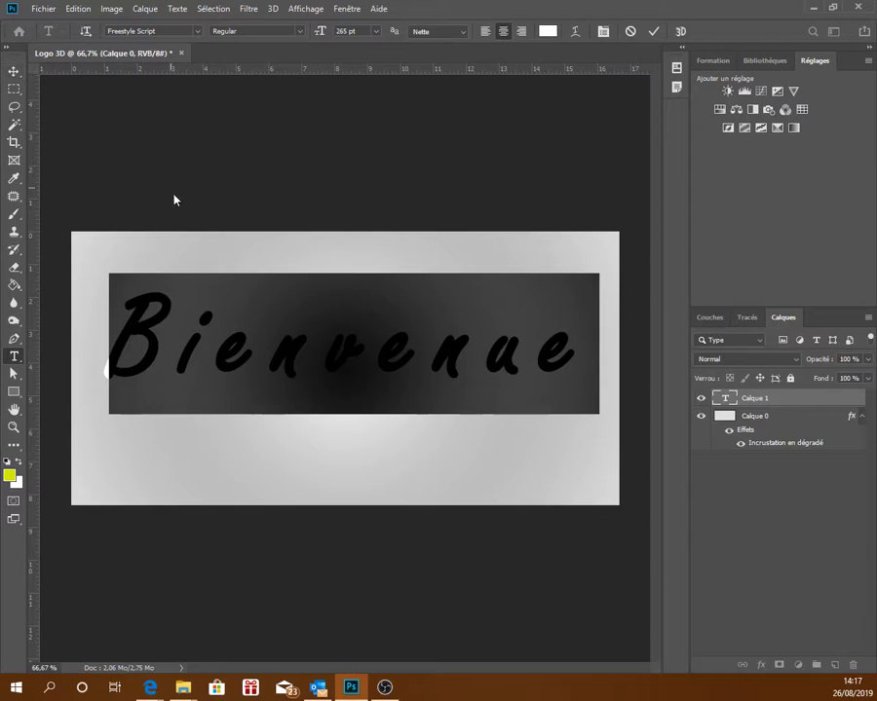
left_click(278, 346)
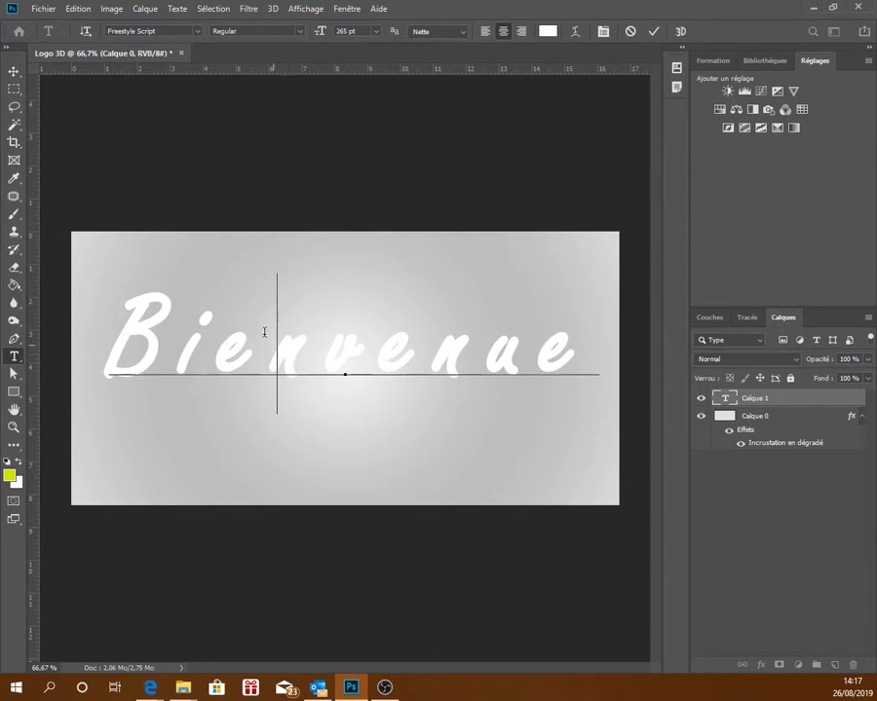
left_click(14, 70)
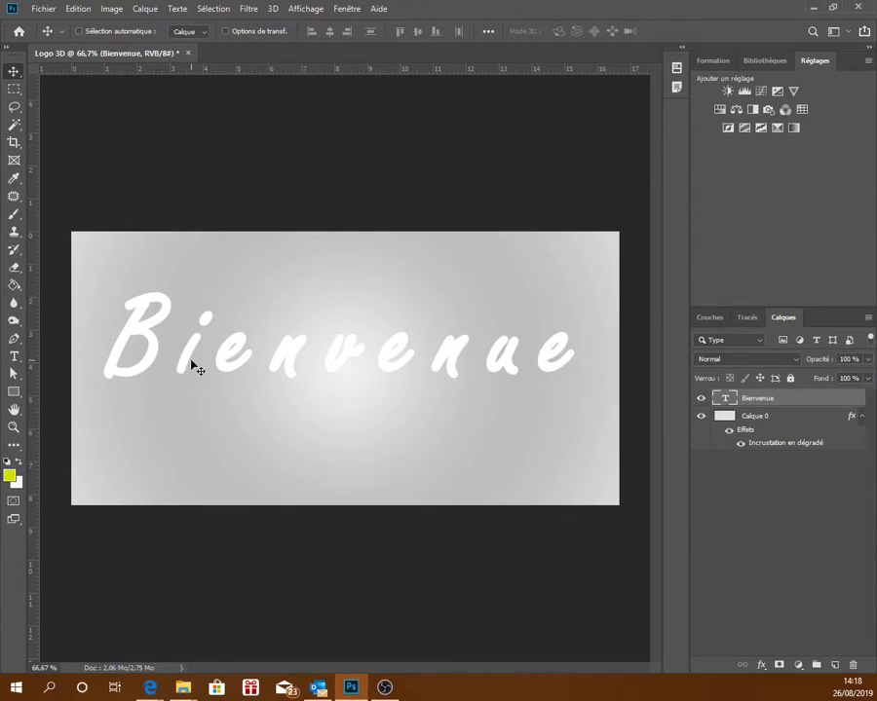
Nudge the Bienvenue text slightly lower on the background and bring Logo 3D back to front
left_click_drag(190, 360, 197, 383)
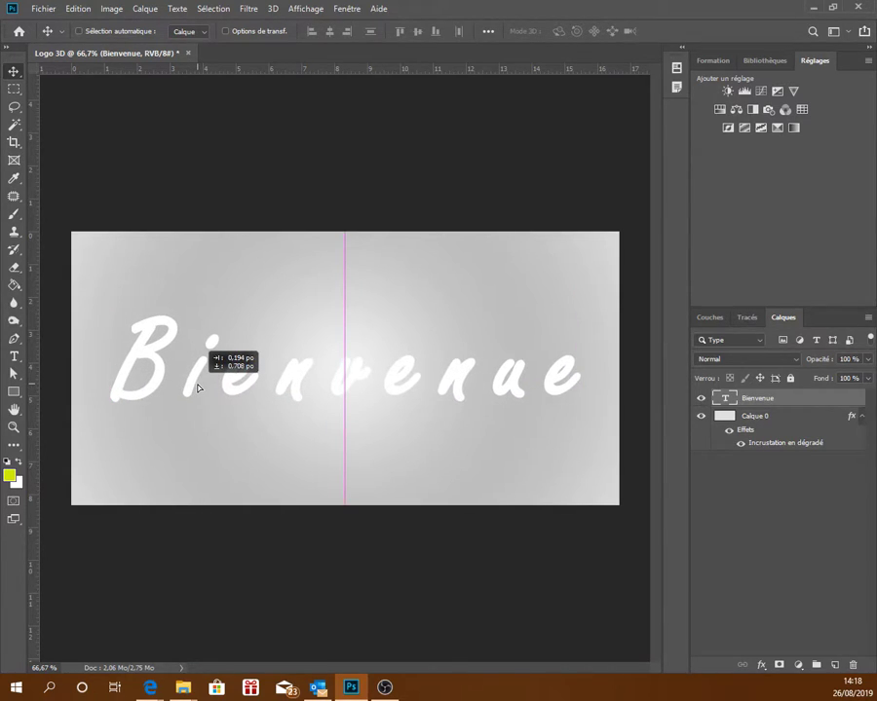
mouse_move(197, 388)
left_mouse_down()
mouse_move(200, 376)
mouse_move(202, 393)
left_mouse_up()
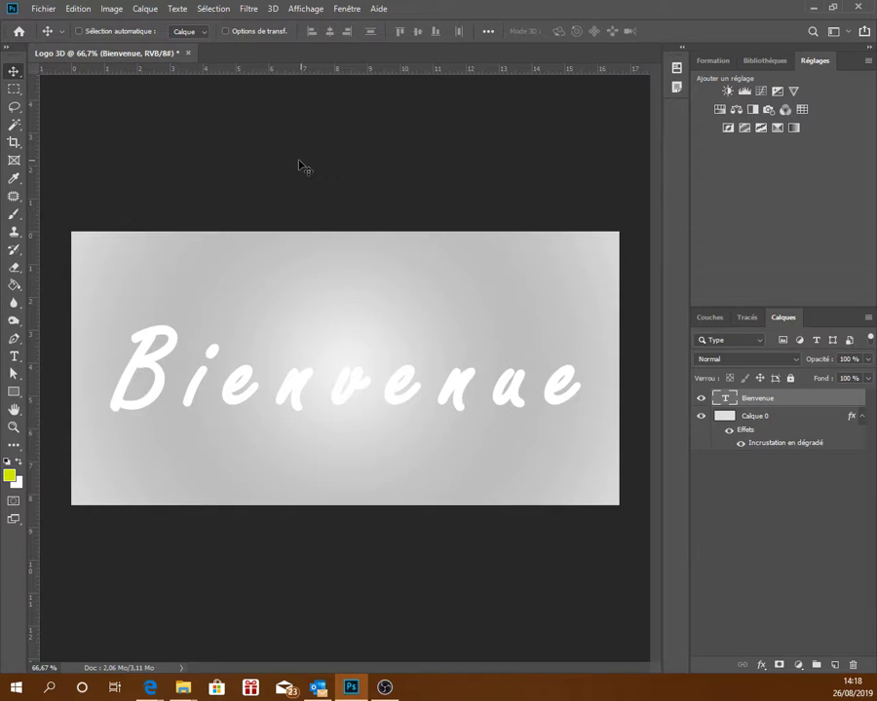
left_click(150, 687)
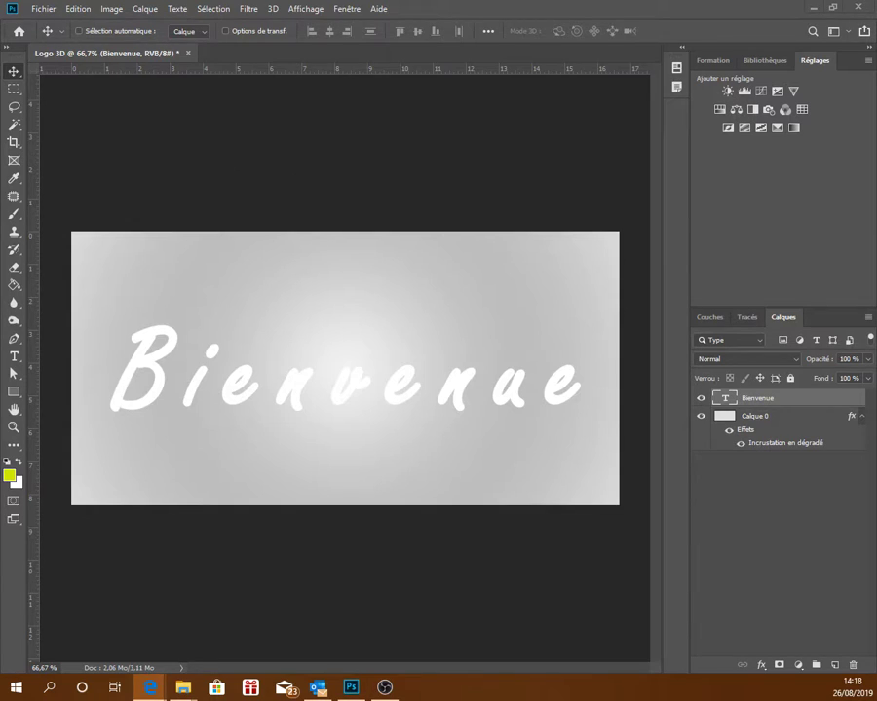
left_click(778, 399)
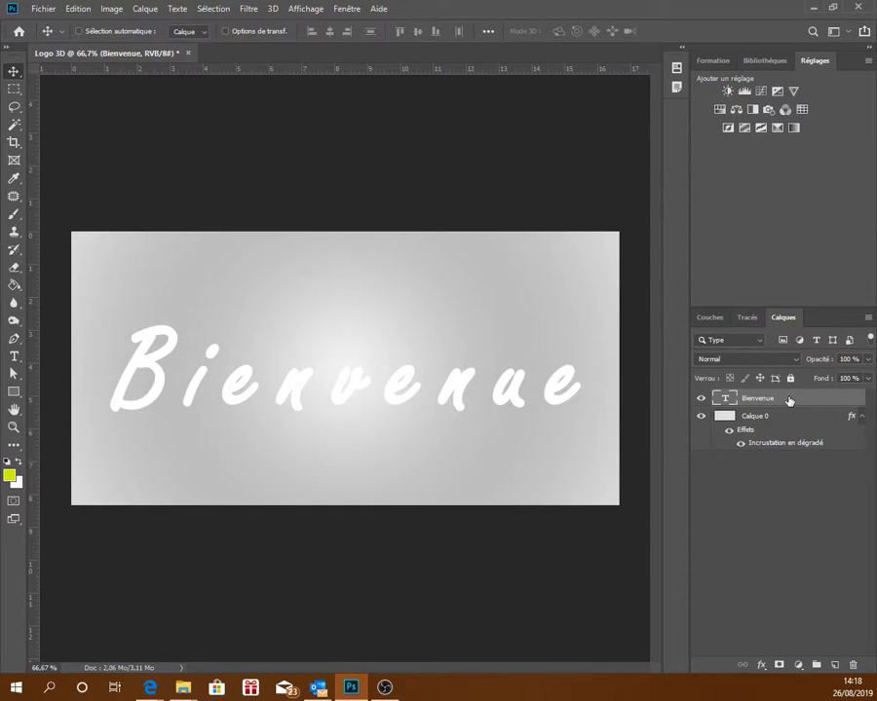
Duplicate the Bienvenue text layer three times (Bienvenue copie, copie 2, copie 3)
right_click(789, 400)
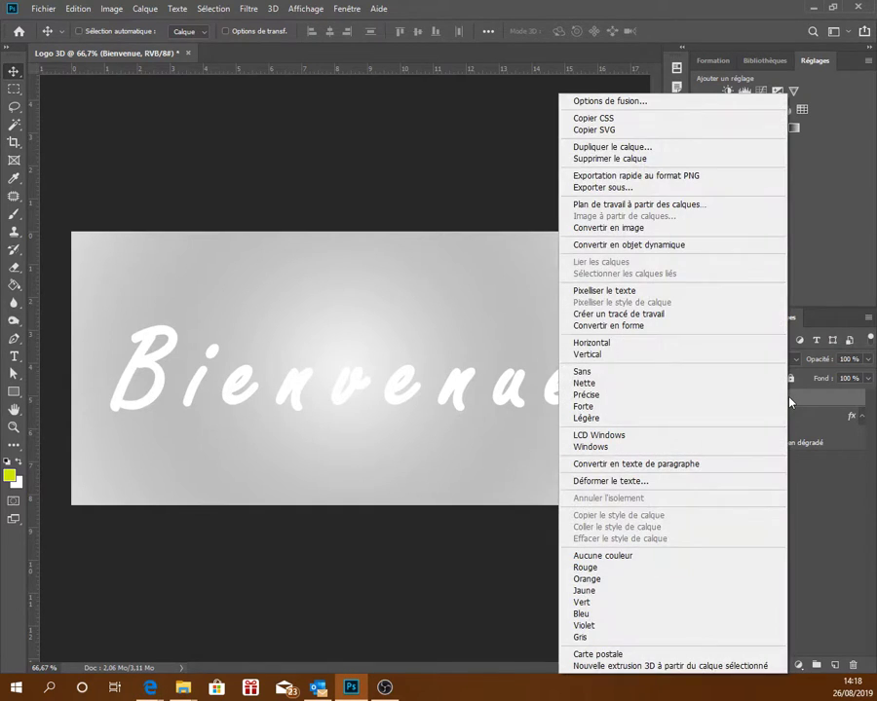
left_click(652, 148)
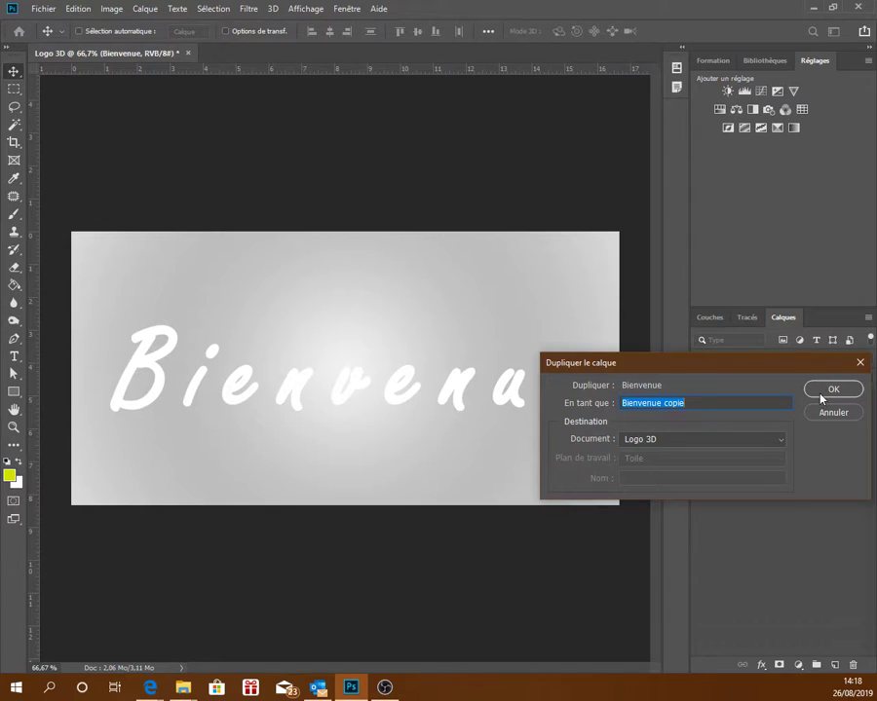
left_click(827, 390)
right_click(806, 401)
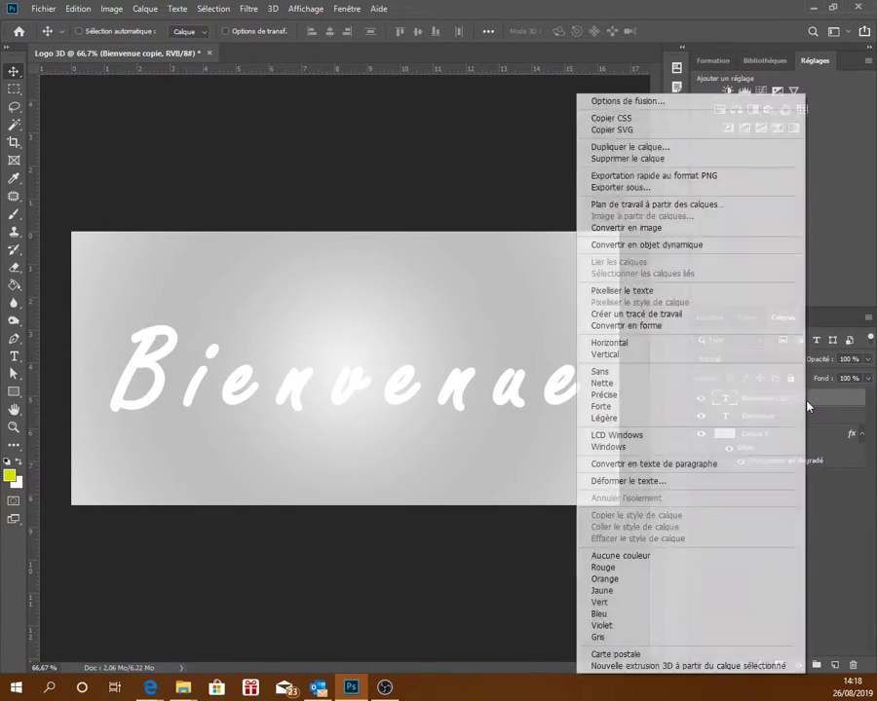
left_click(659, 148)
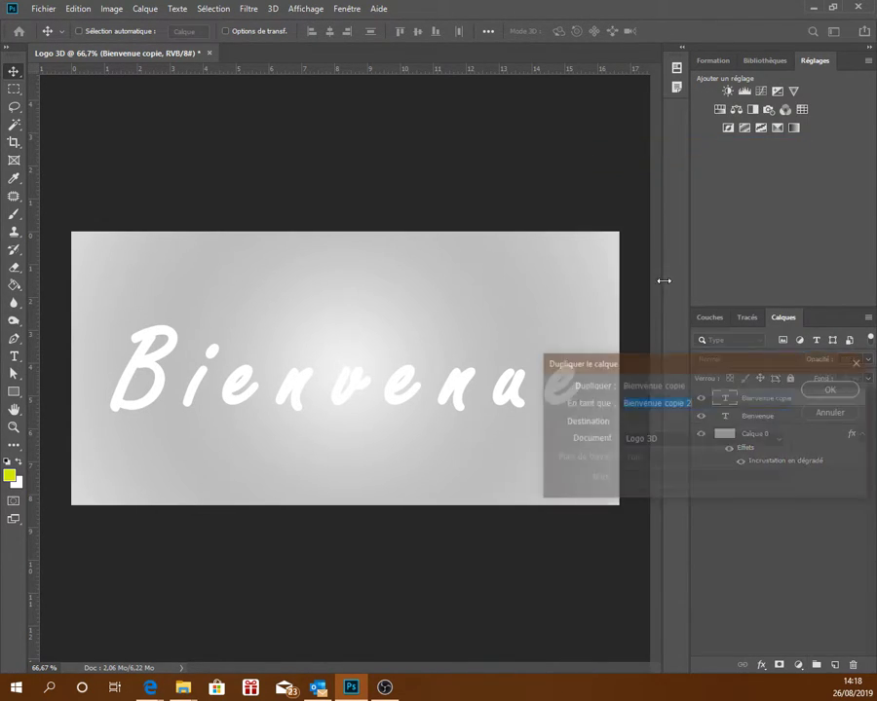
left_click(830, 388)
right_click(821, 407)
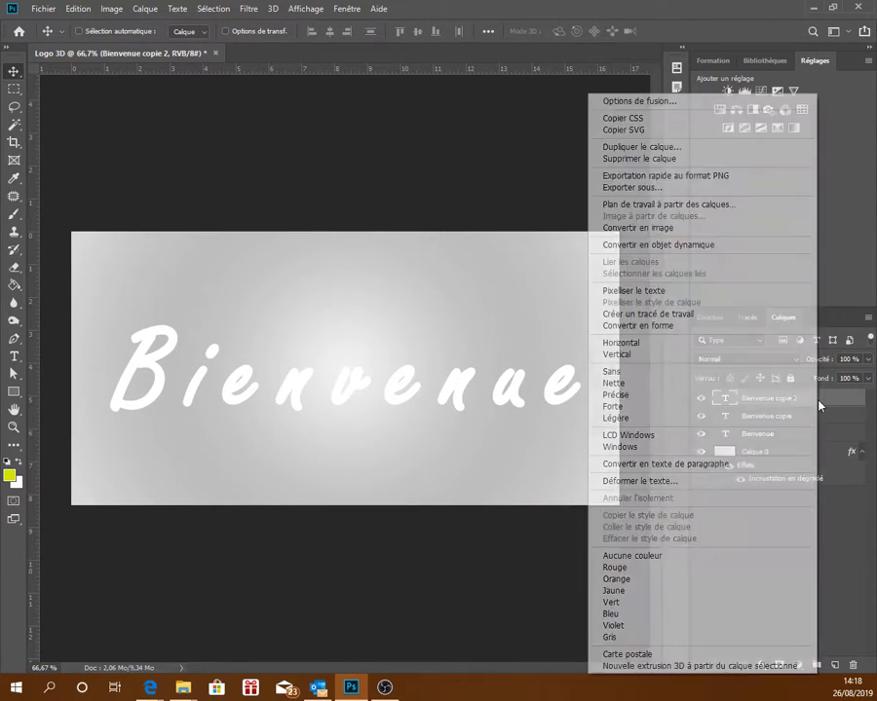
left_click(688, 148)
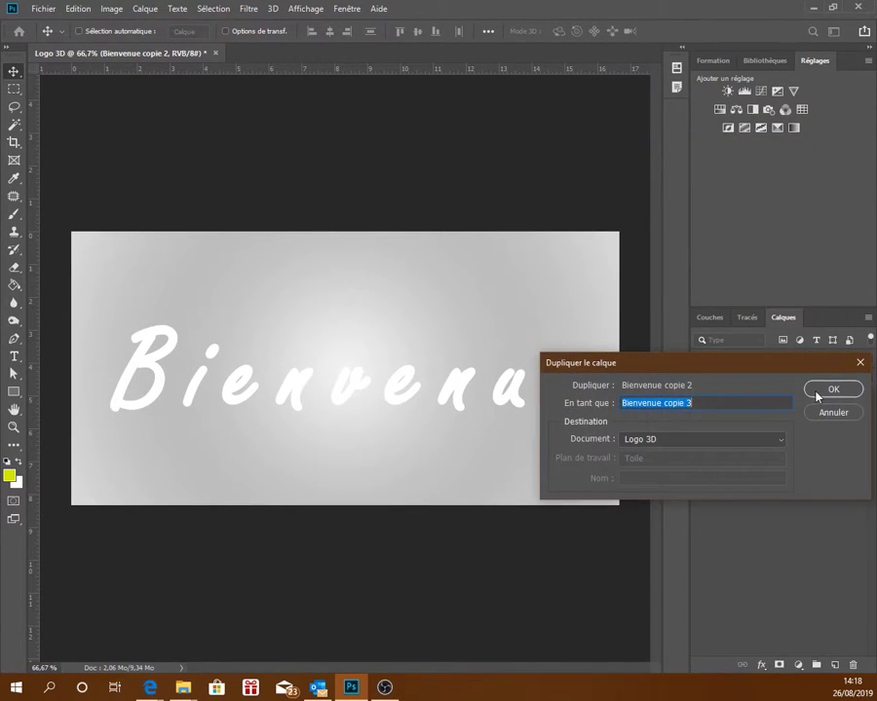
left_click(823, 390)
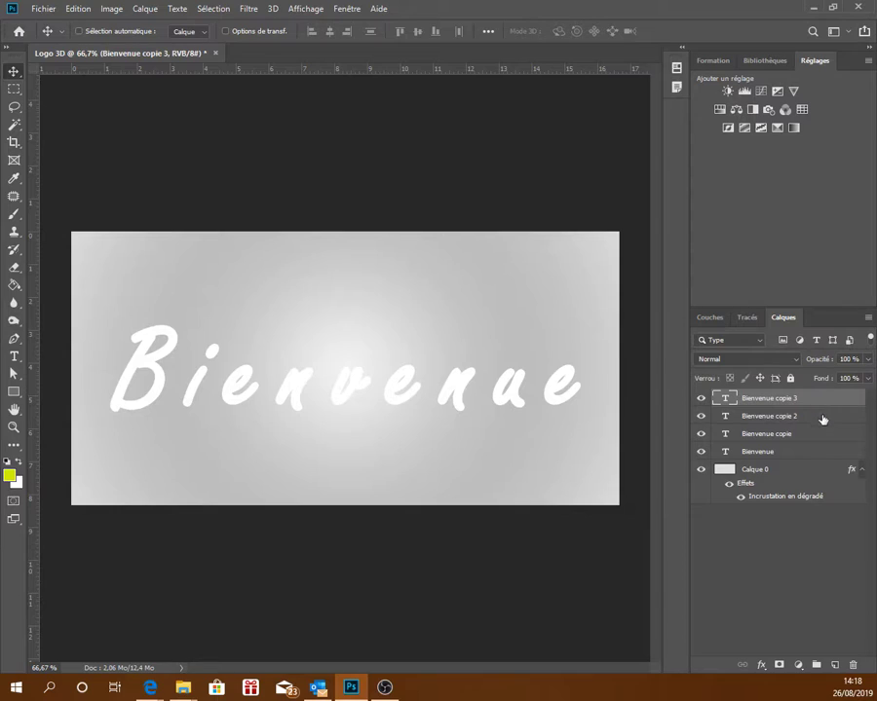
Rename the bottom two layers Ombre indirecte and Ombre directe
left_click(763, 453)
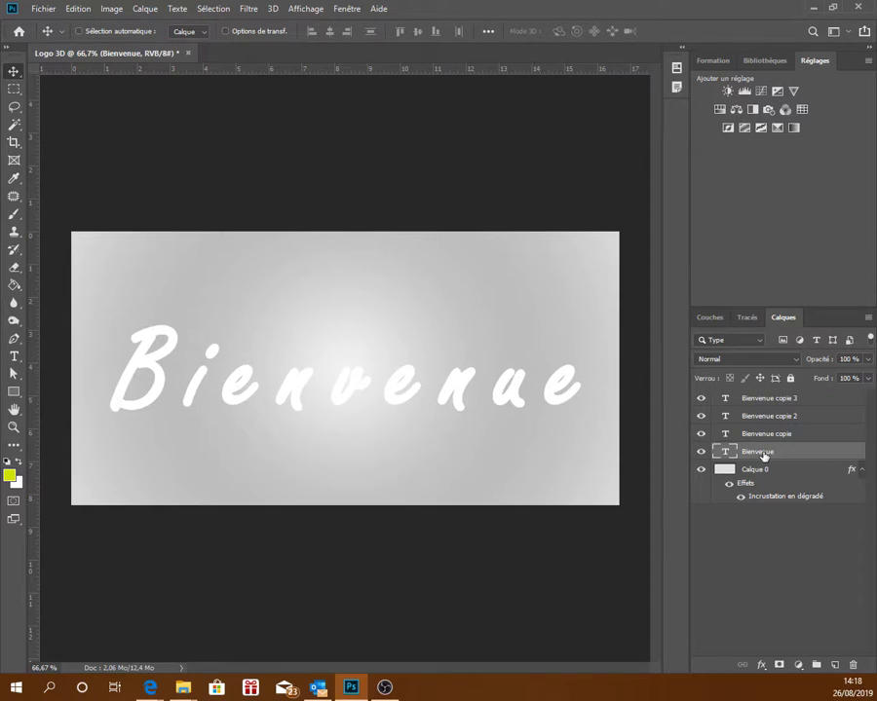
double_click(764, 453)
type("Ombre")
type(" indu")
type("irecte")
key("Return")
double_click(774, 435)
type("Omb")
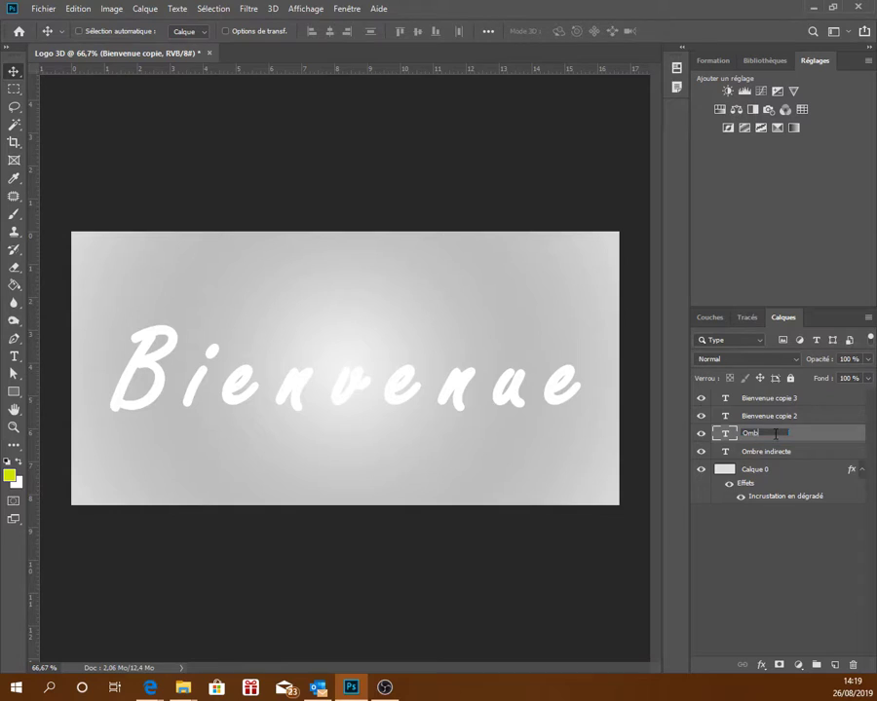
type("re directe")
key("Return")
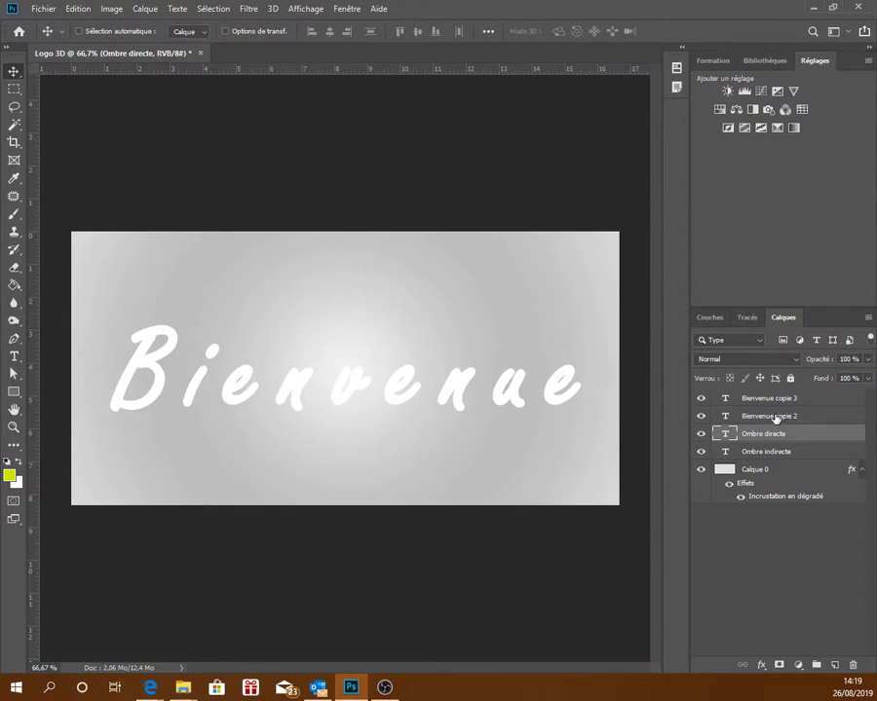
Rename the top two layers Relief et bordure and Centre
double_click(776, 415)
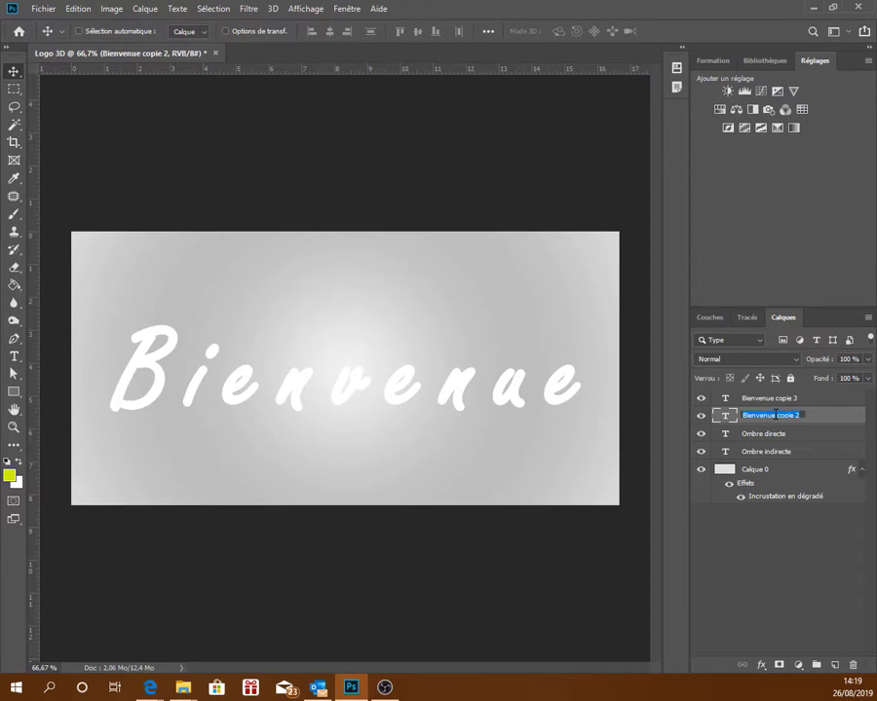
type("Relief et m")
type("bordure")
key("Return")
double_click(771, 399)
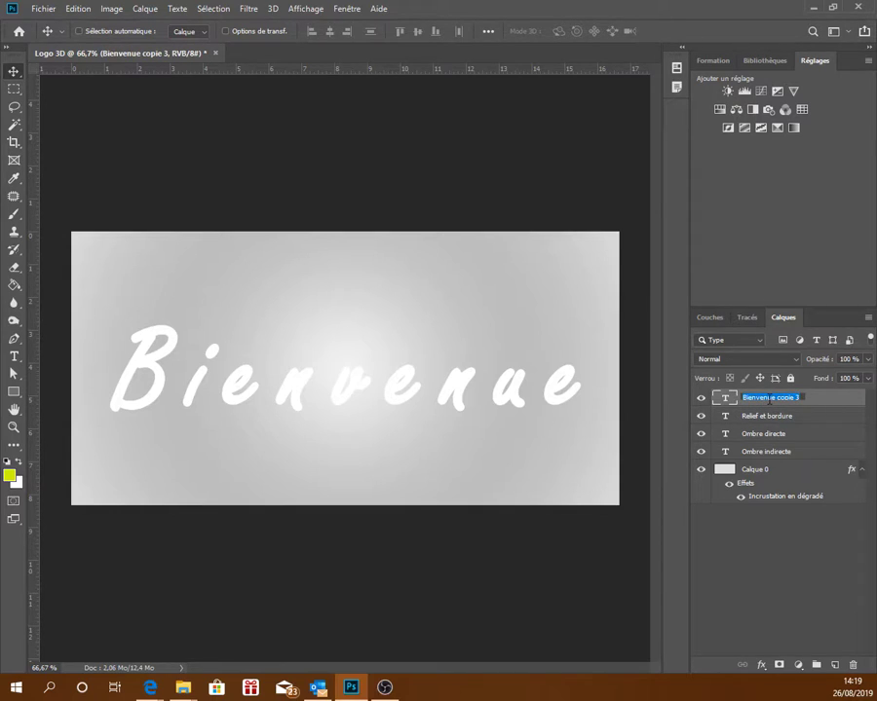
type("Can")
type("tre")
key("Return")
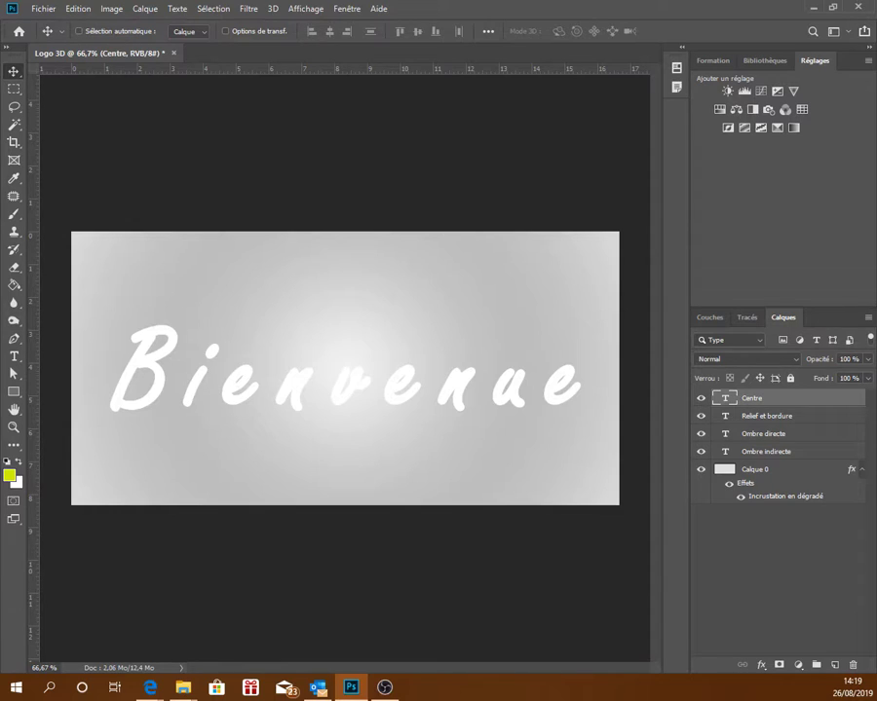
Select Ombre indirecte and hide the Ombre directe and Centre layers
left_click(775, 454)
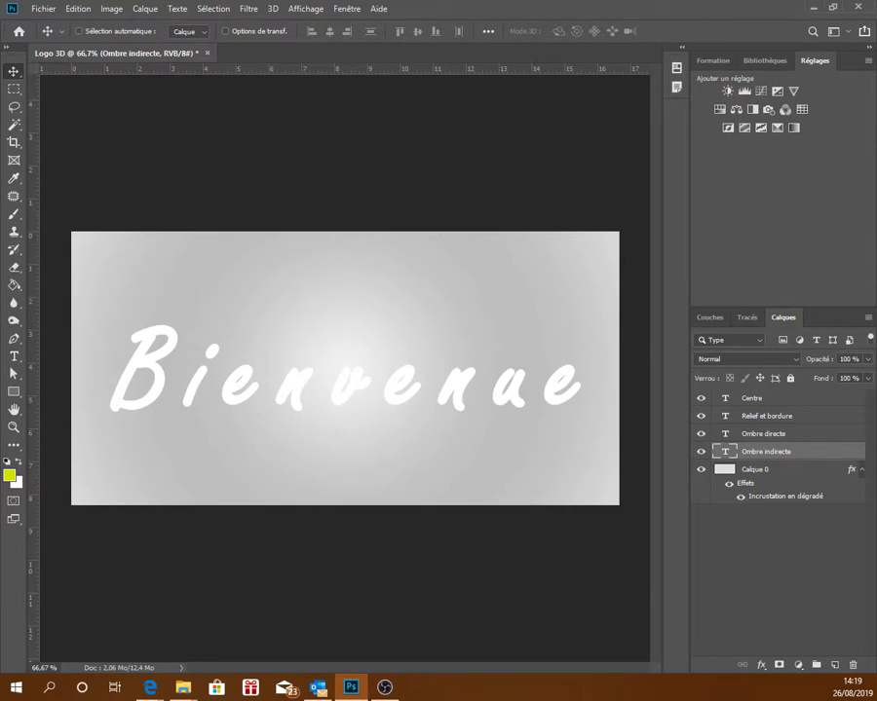
left_click(701, 434)
left_click(700, 401)
Enable Ombre portée in Ombre indirecte's blending options and preview the lettering
right_click(758, 453)
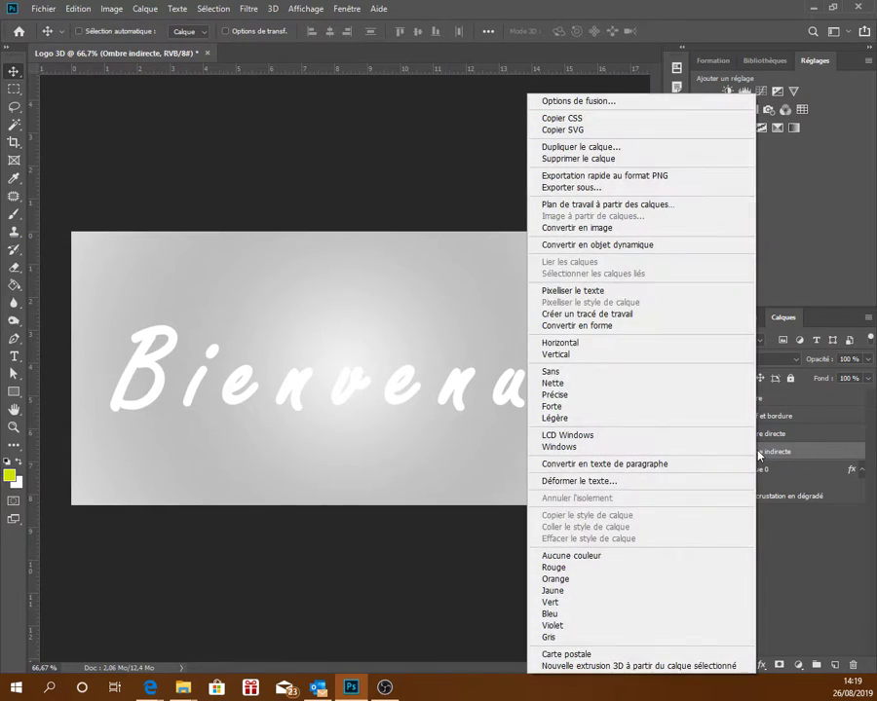
left_click(624, 101)
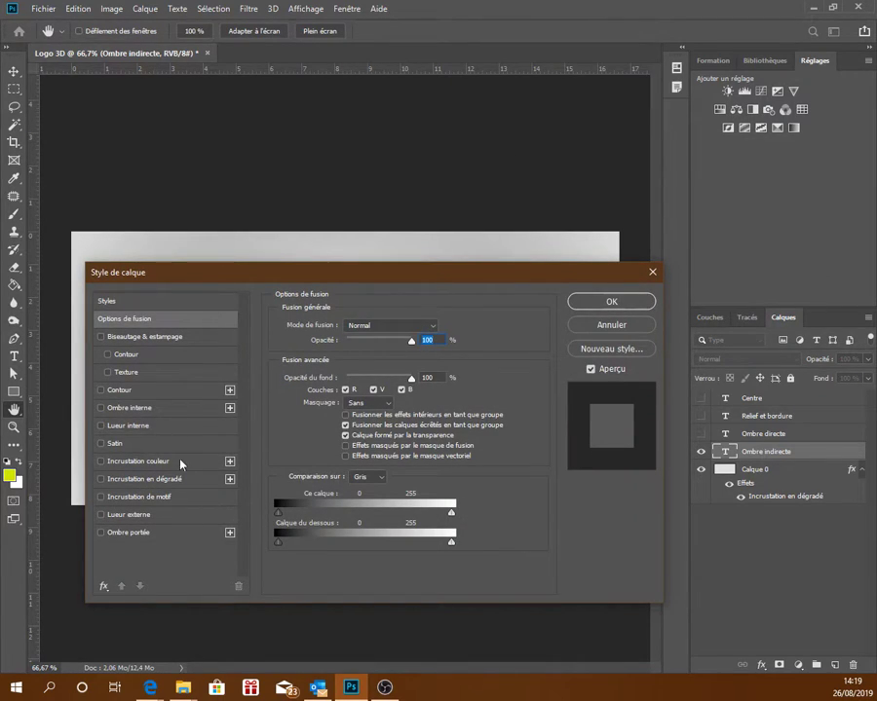
left_click(140, 535)
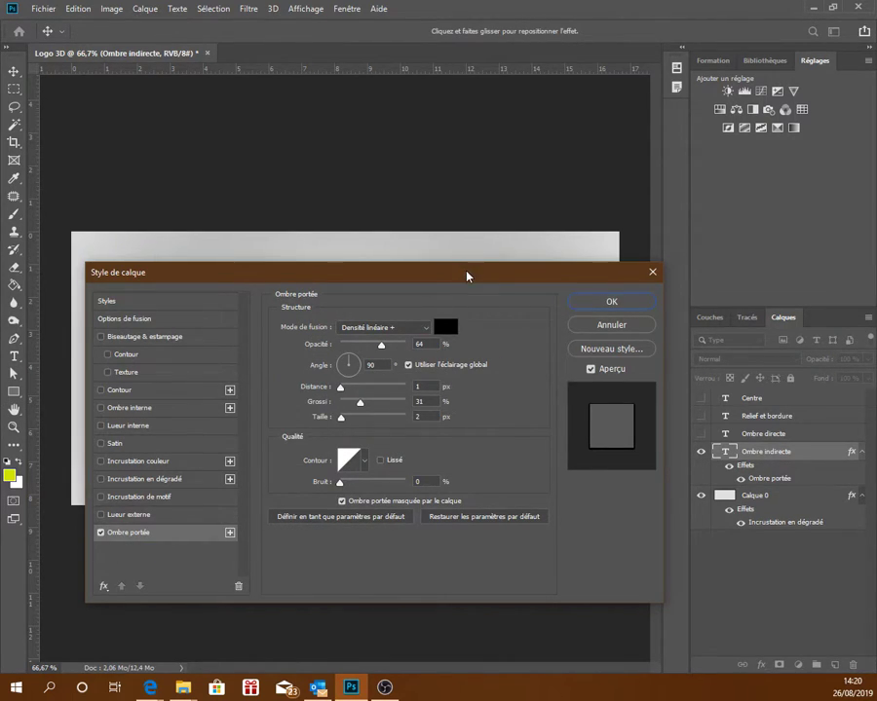
mouse_move(467, 265)
left_mouse_down()
mouse_move(488, 484)
mouse_move(466, 344)
left_mouse_up()
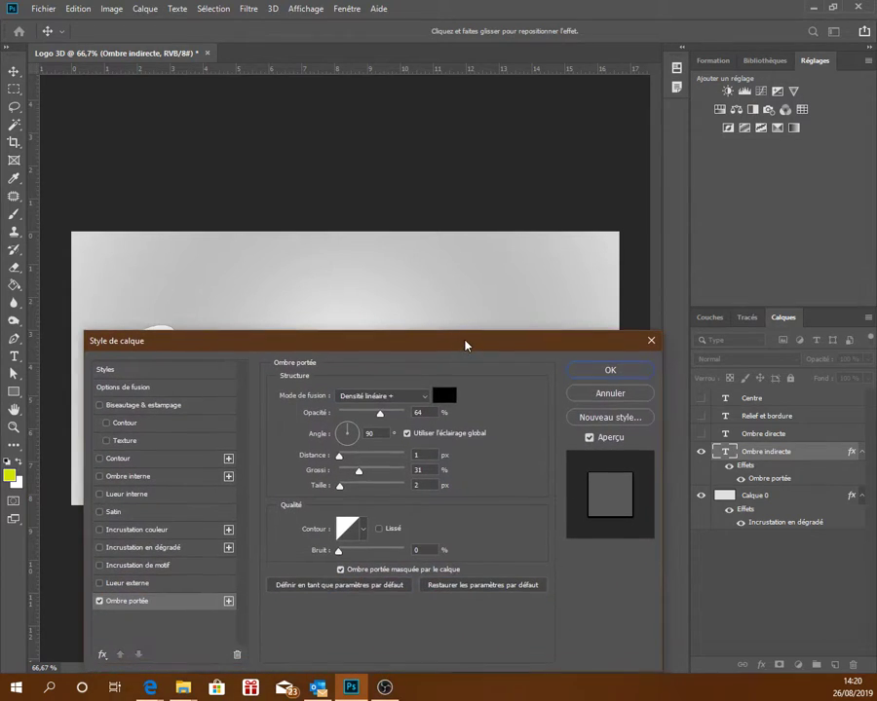
left_click(426, 397)
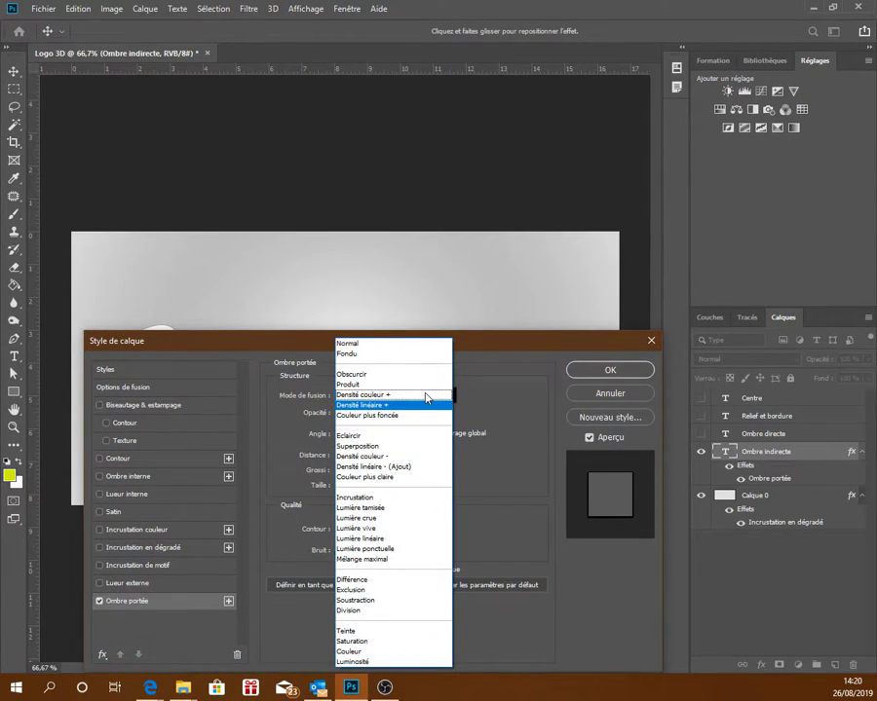
Switch the Ombre indirecte shadow blend mode to Produit and preview the lettering
left_click(321, 347)
left_click_drag(320, 348, 326, 254)
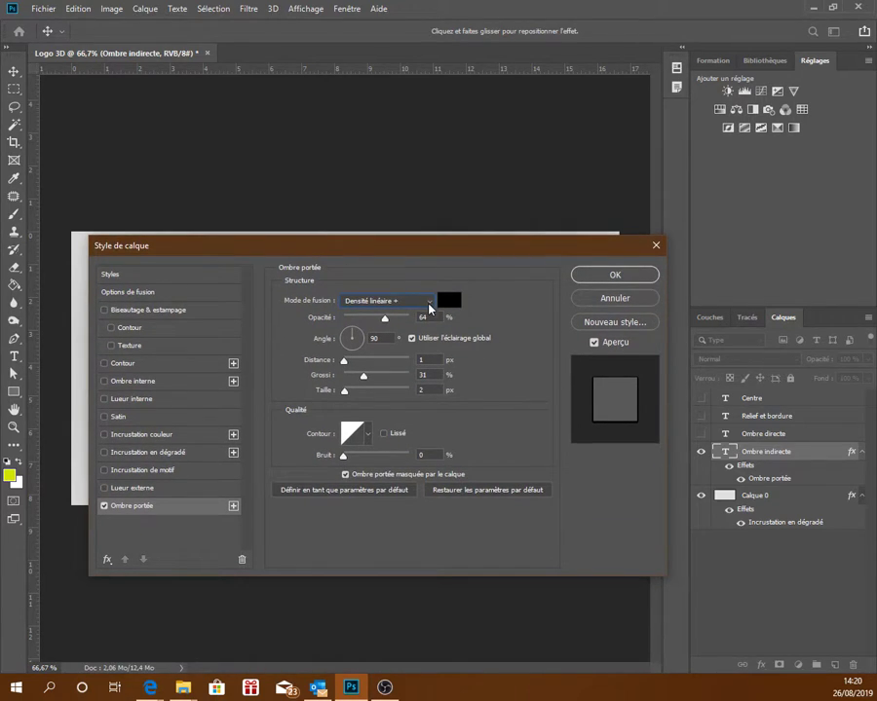
left_click(430, 304)
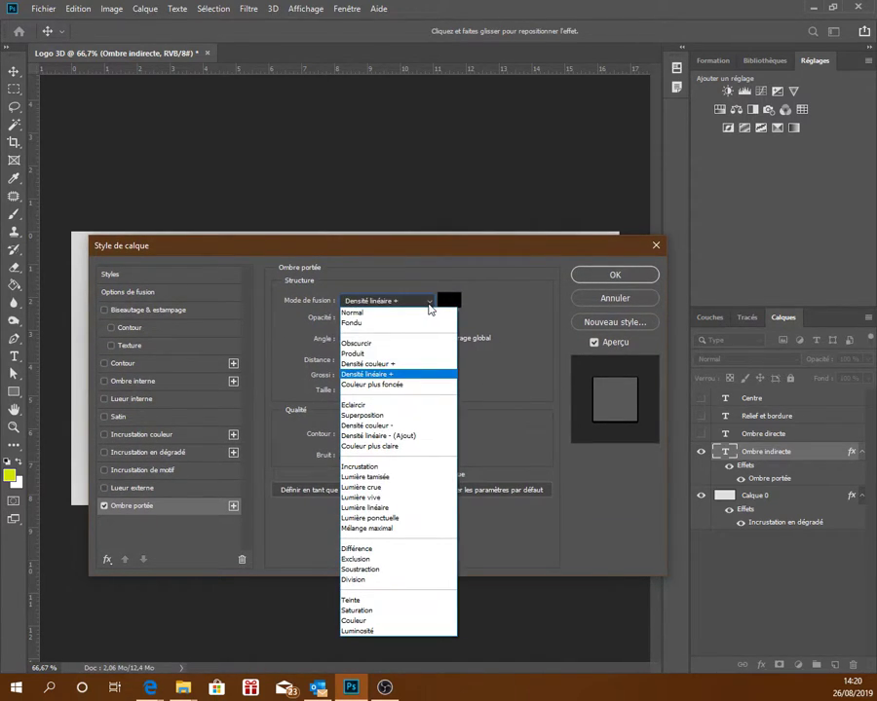
left_click(419, 353)
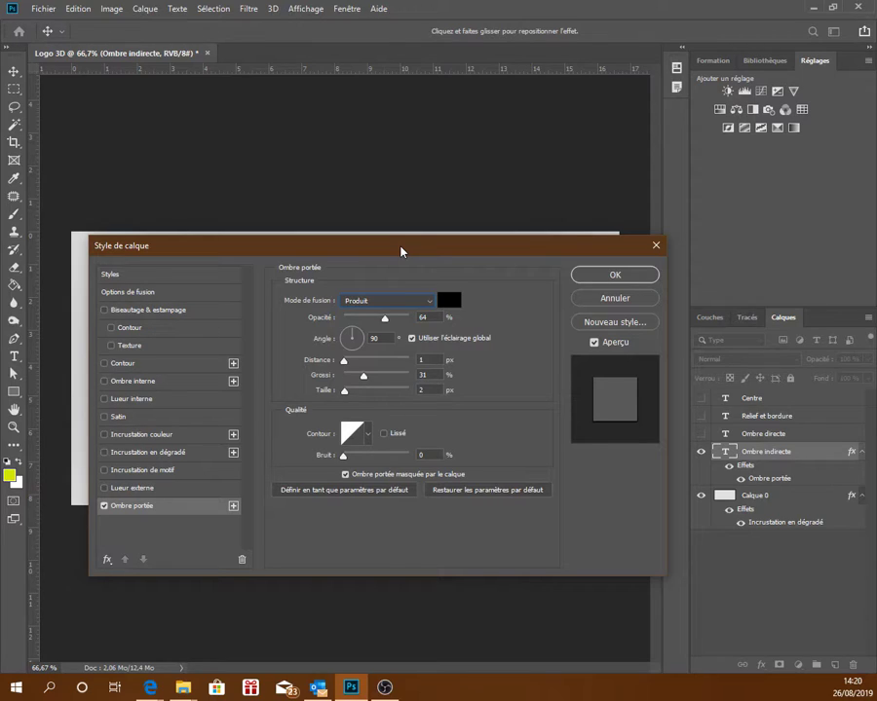
left_click_drag(402, 252, 405, 466)
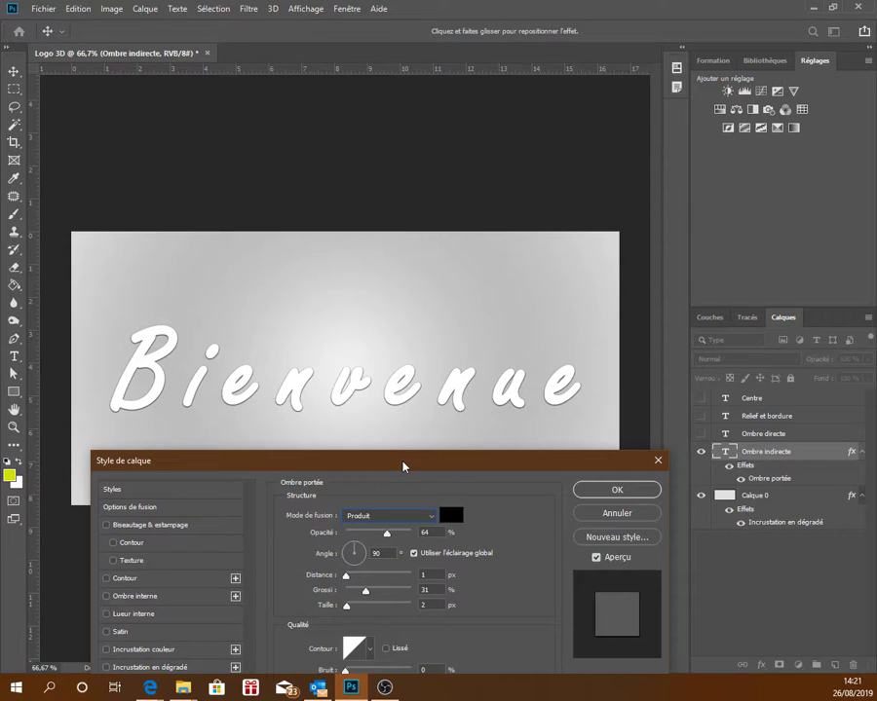
left_click_drag(404, 467, 420, 281)
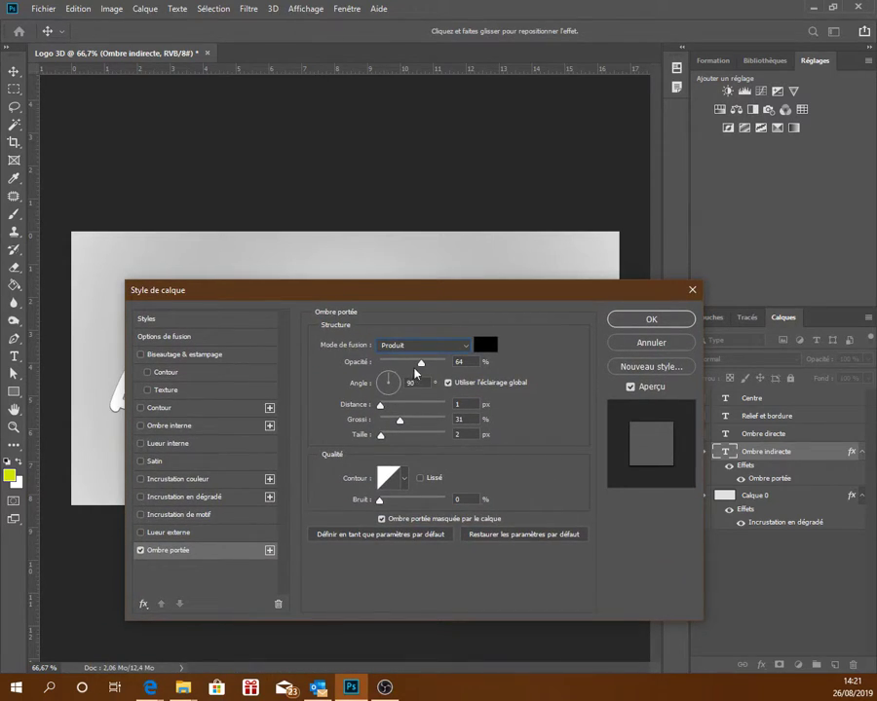
Lower the shadow opacity to 34%, set the angle to 119° and distance 20 px
left_click_drag(421, 362, 402, 365)
left_click_drag(408, 295, 520, 305)
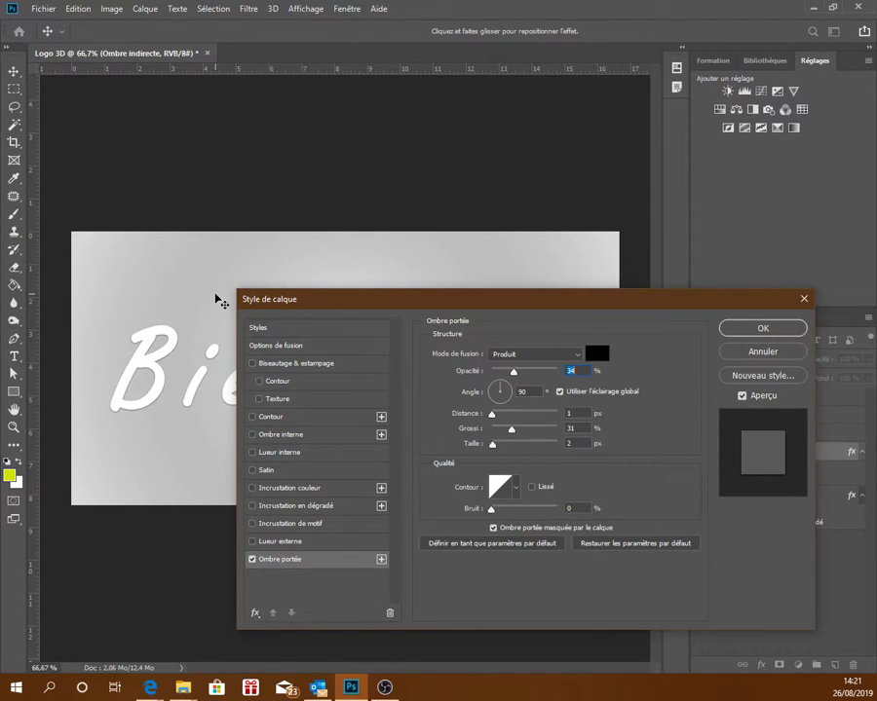
left_click(499, 389)
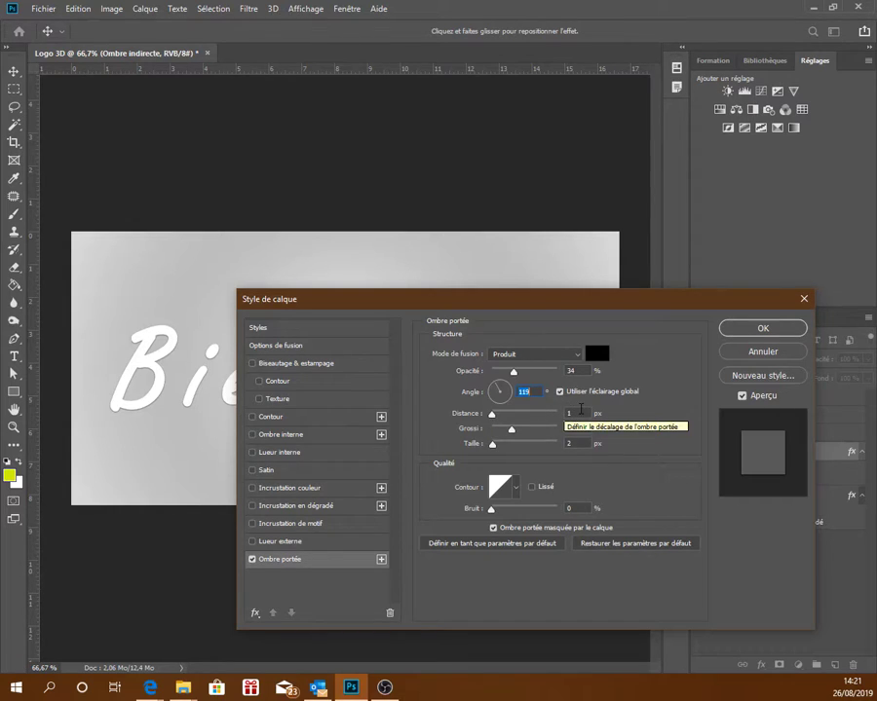
left_click(580, 412)
scroll(581, 412, "up", 19)
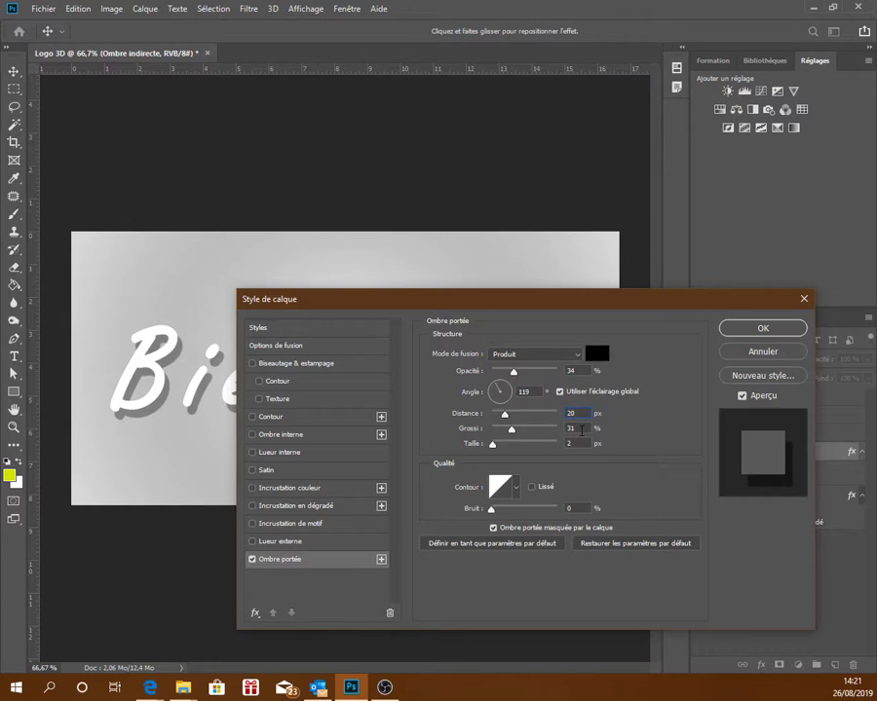
left_click_drag(549, 300, 578, 301)
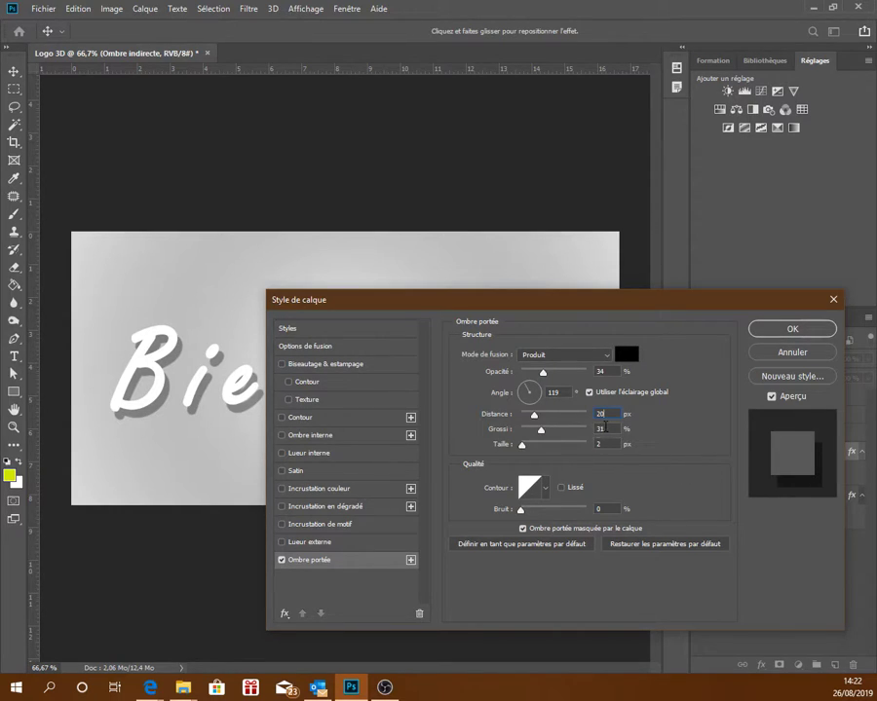
Set the Ombre indirecte shadow spread to 50% and size to 26 px
left_click(604, 428)
type("50")
left_click(616, 443)
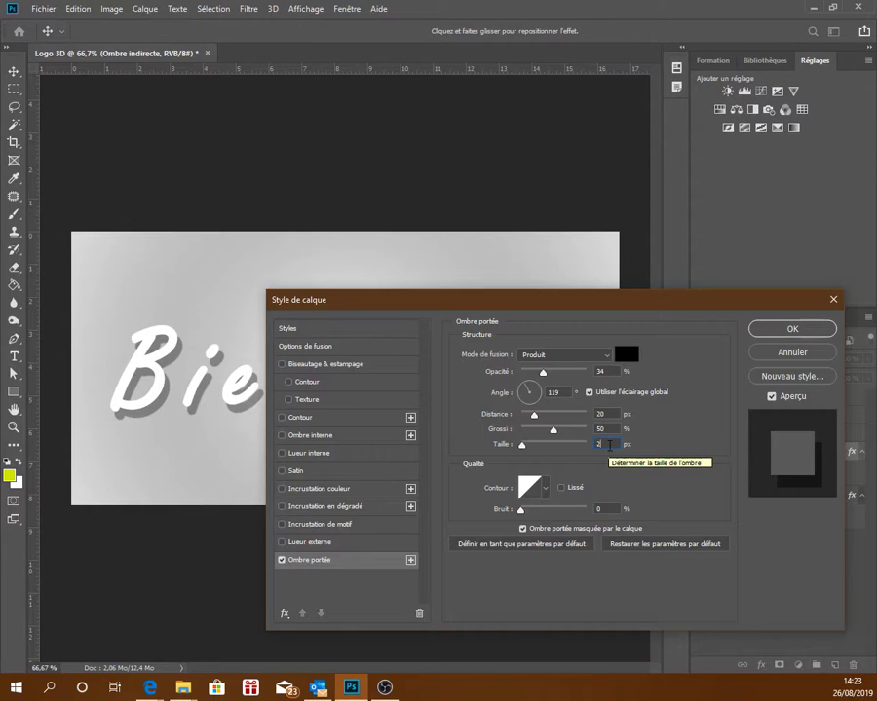
type("6")
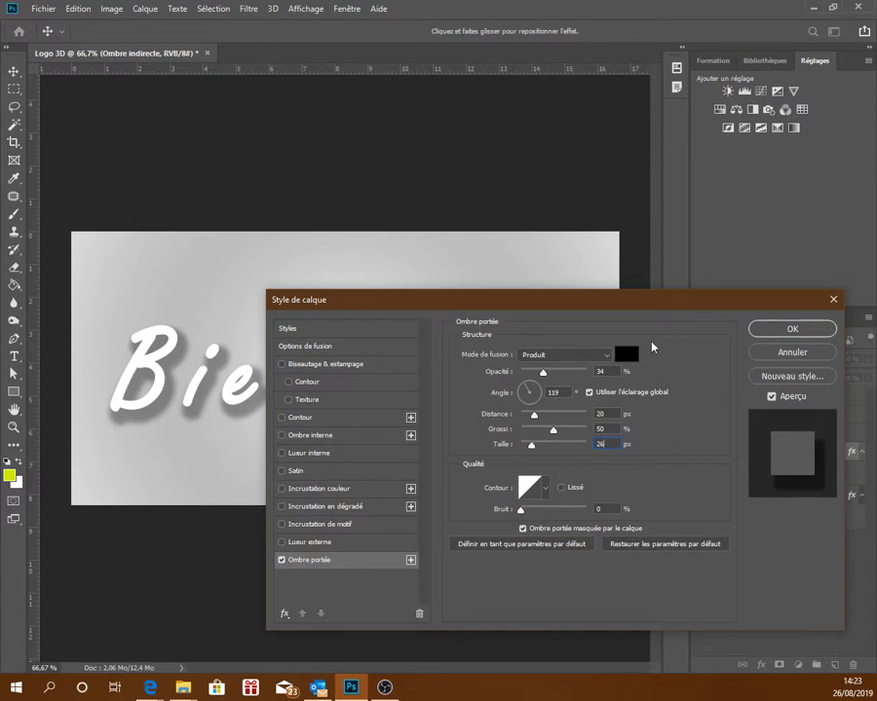
left_click_drag(649, 298, 656, 294)
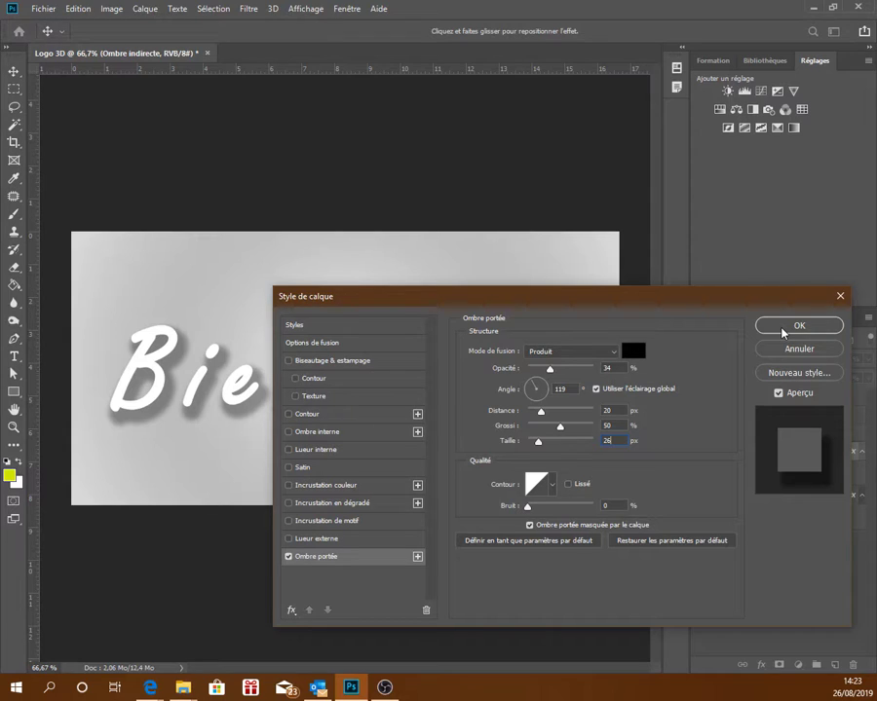
Apply the indirect shadow, then select and unhide the Ombre directe layer
left_click(784, 333)
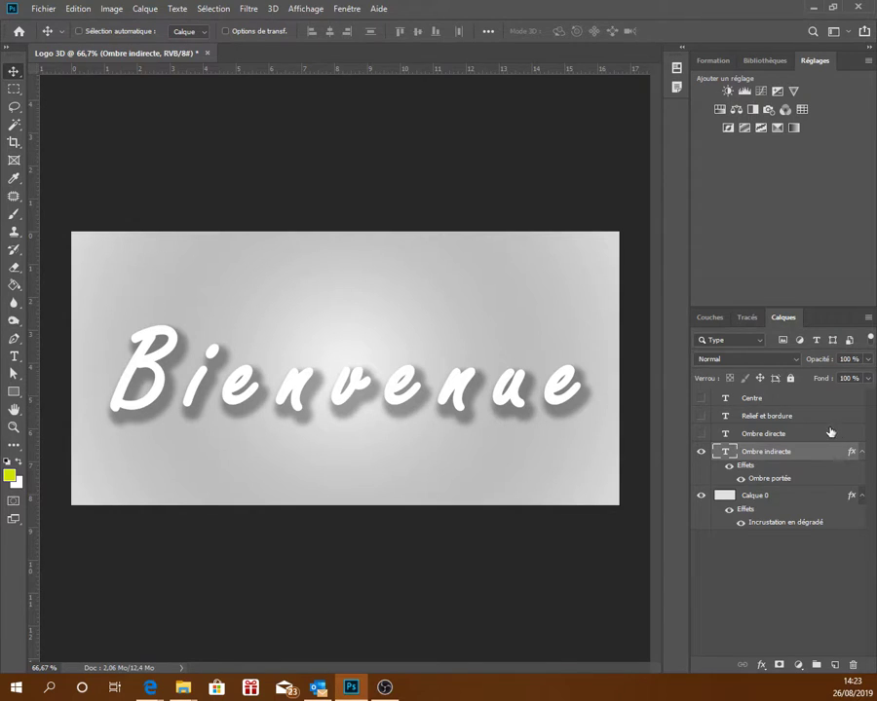
left_click(757, 436)
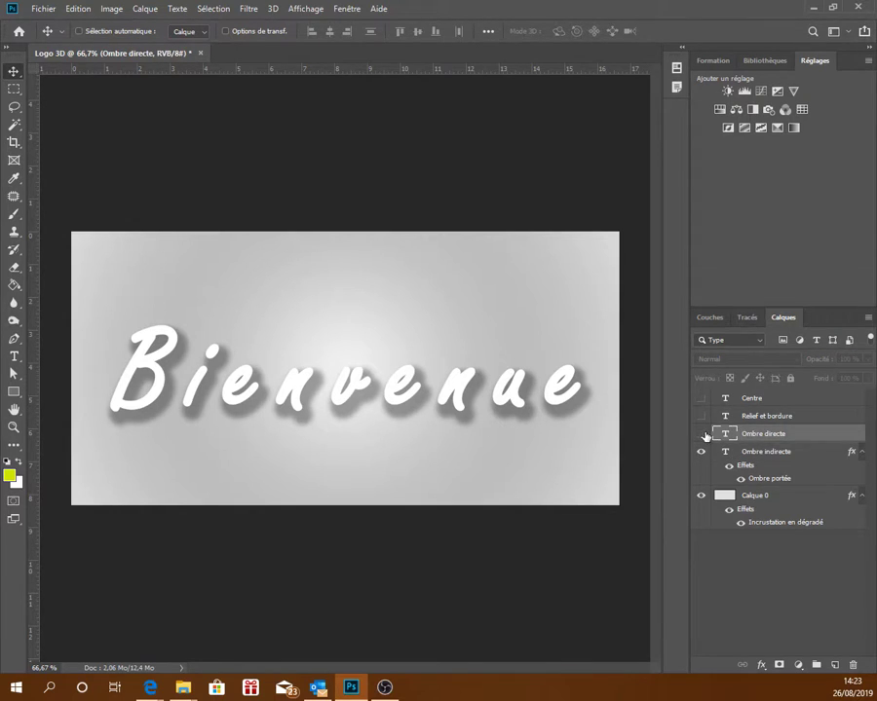
left_click(702, 434)
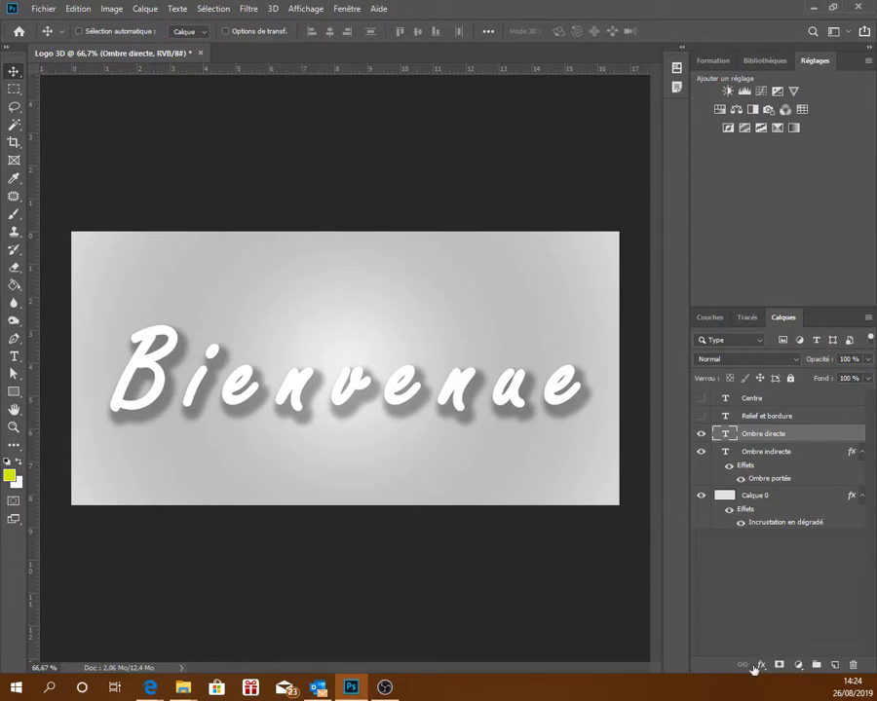
left_click(763, 670)
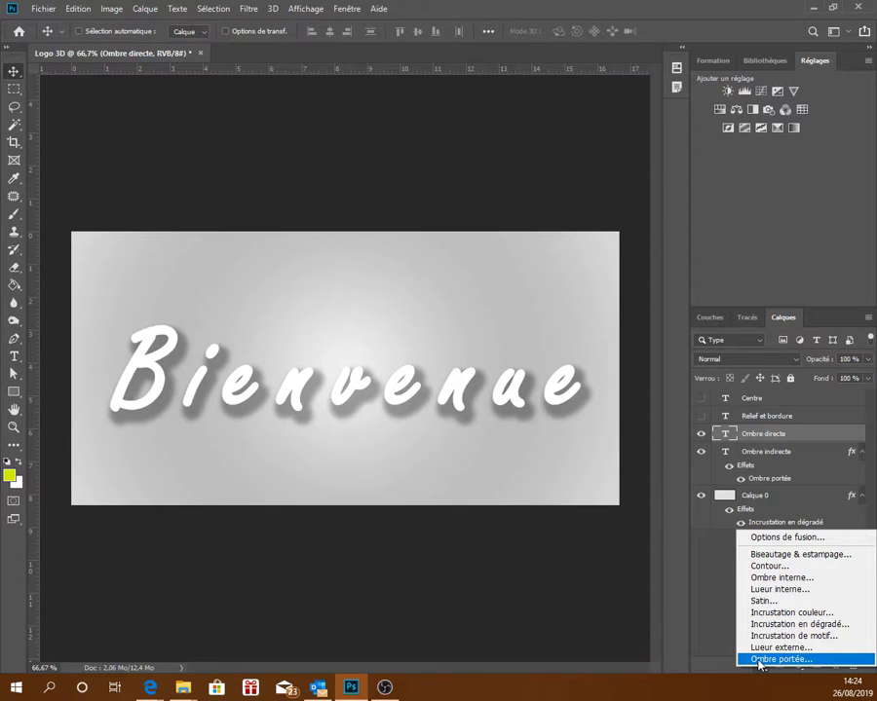
Add a Produit drop shadow to Ombre directe: 75% opacity, 12 px distance, 13 px size
left_click(758, 660)
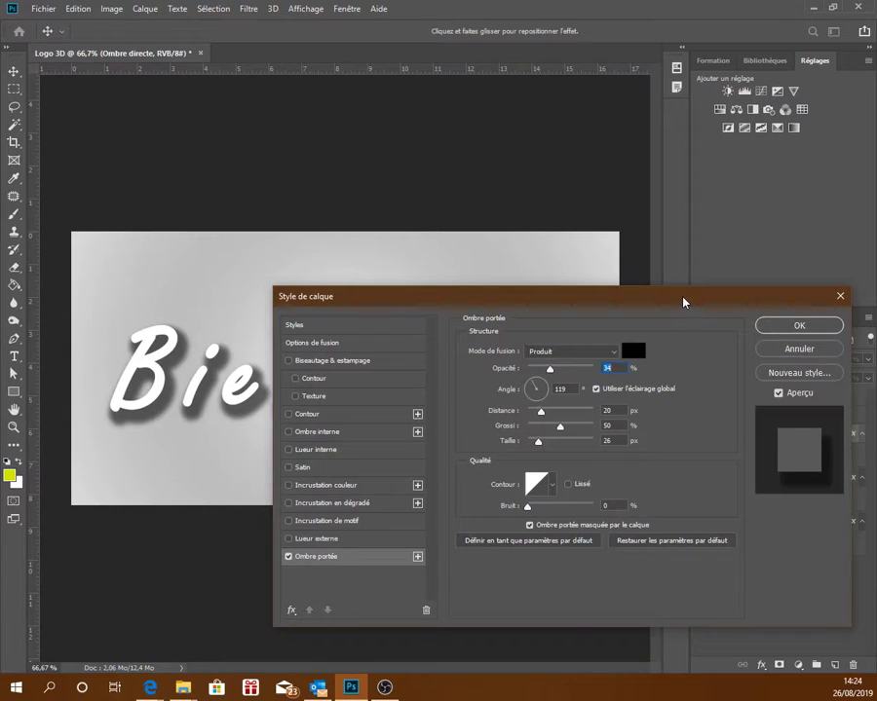
mouse_move(680, 298)
left_mouse_down()
mouse_move(517, 278)
mouse_move(566, 155)
mouse_move(635, 137)
left_mouse_up()
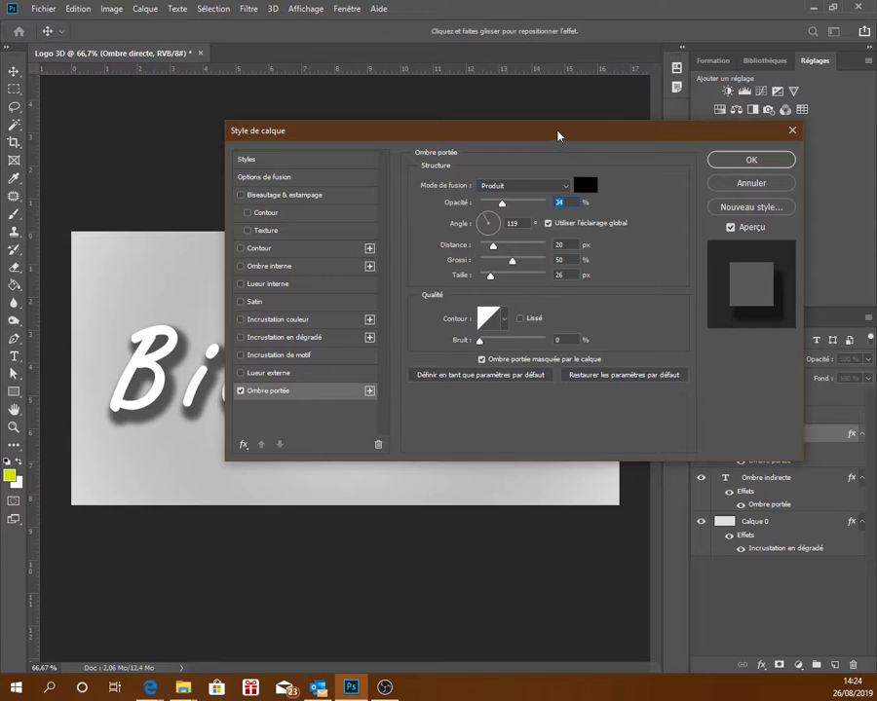
mouse_move(559, 135)
left_mouse_down()
mouse_move(504, 264)
mouse_move(587, 271)
left_mouse_up()
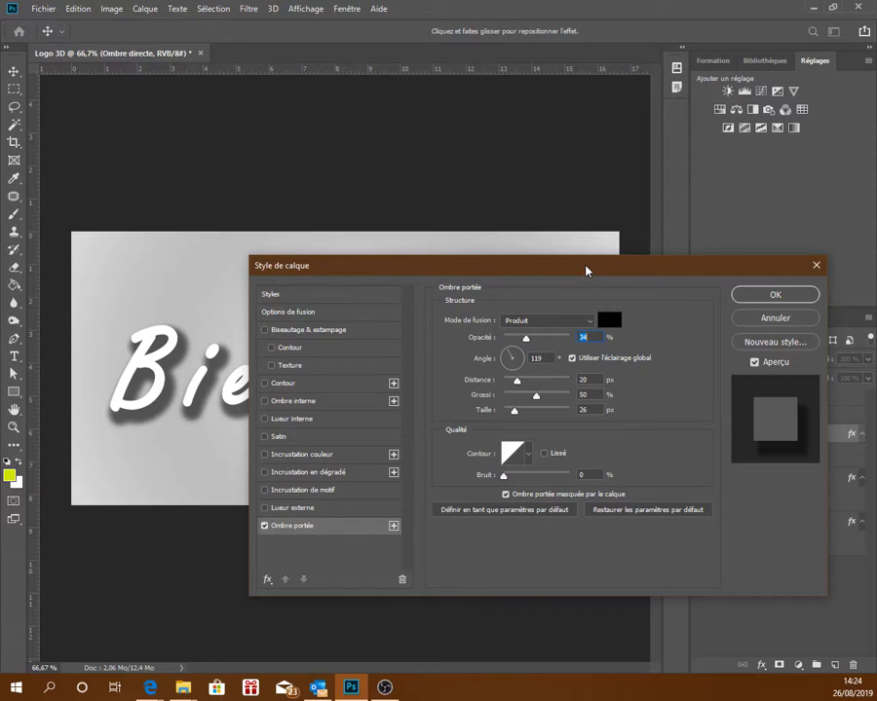
left_click_drag(527, 344, 551, 345)
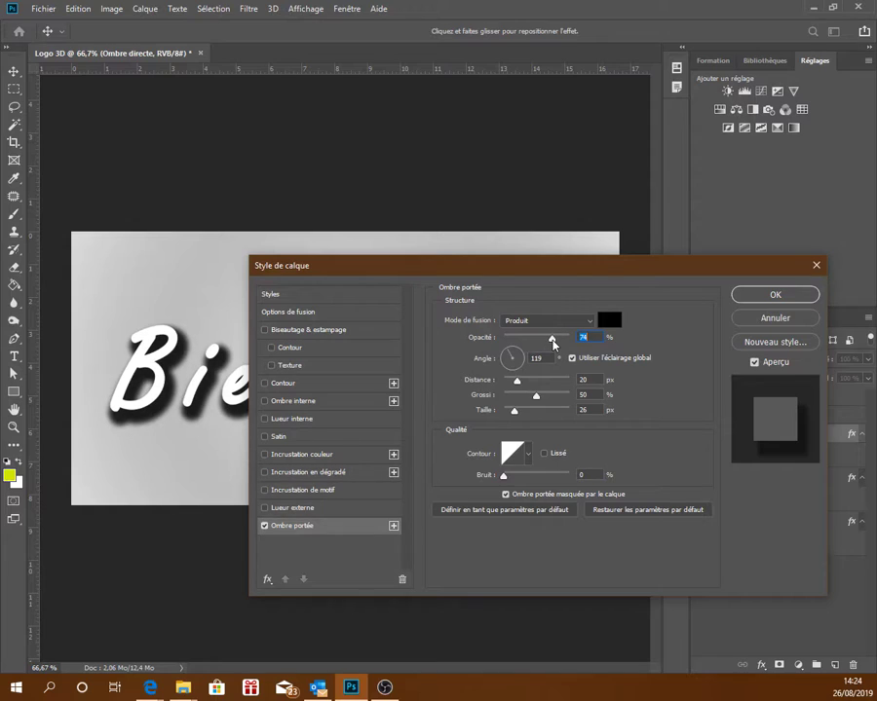
left_click_drag(552, 345, 555, 345)
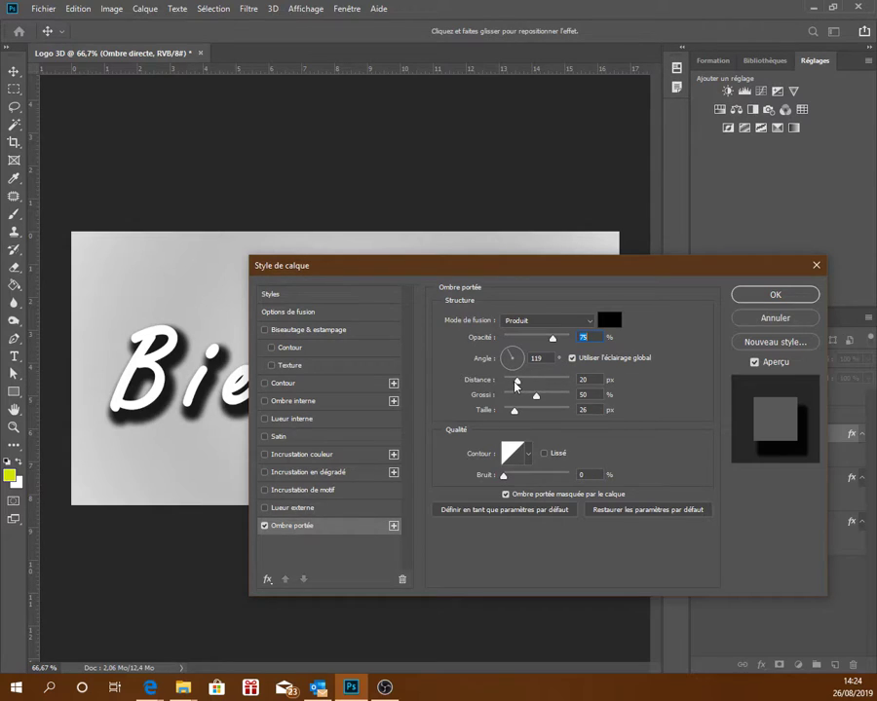
left_click_drag(514, 383, 514, 385)
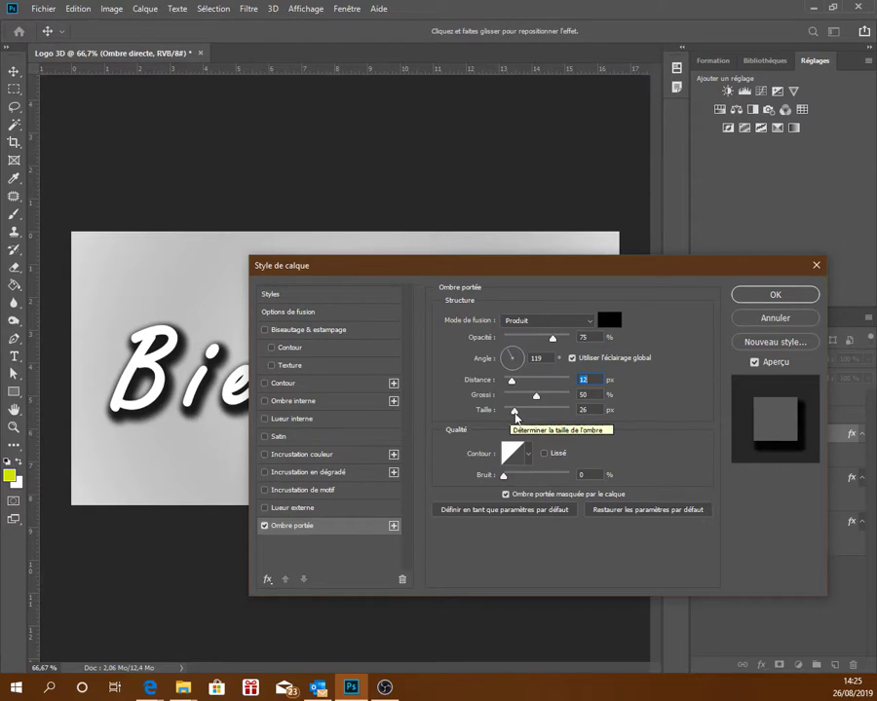
key("Tab")
key("Tab")
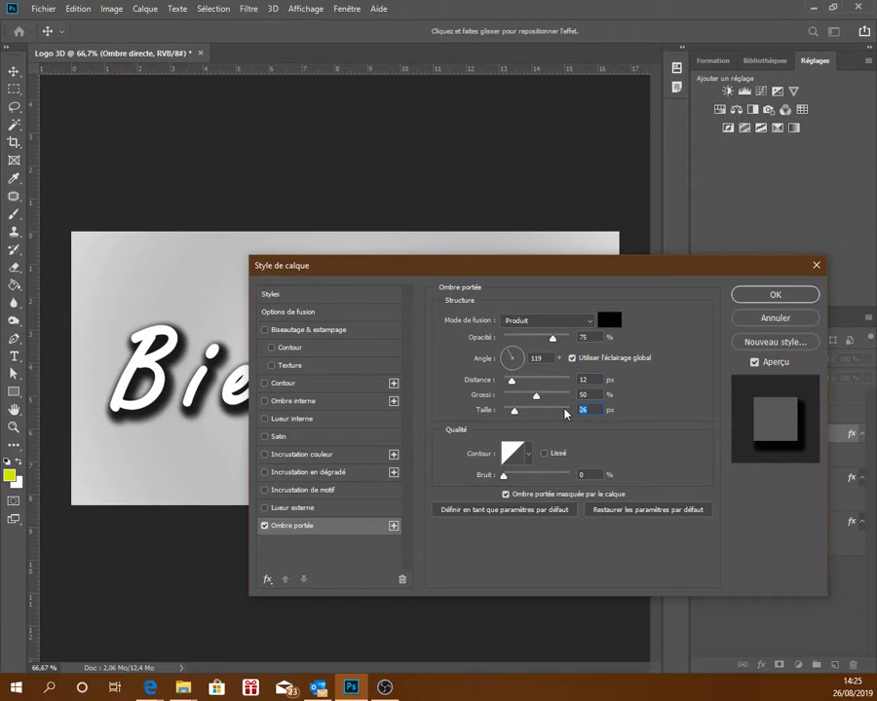
type("13")
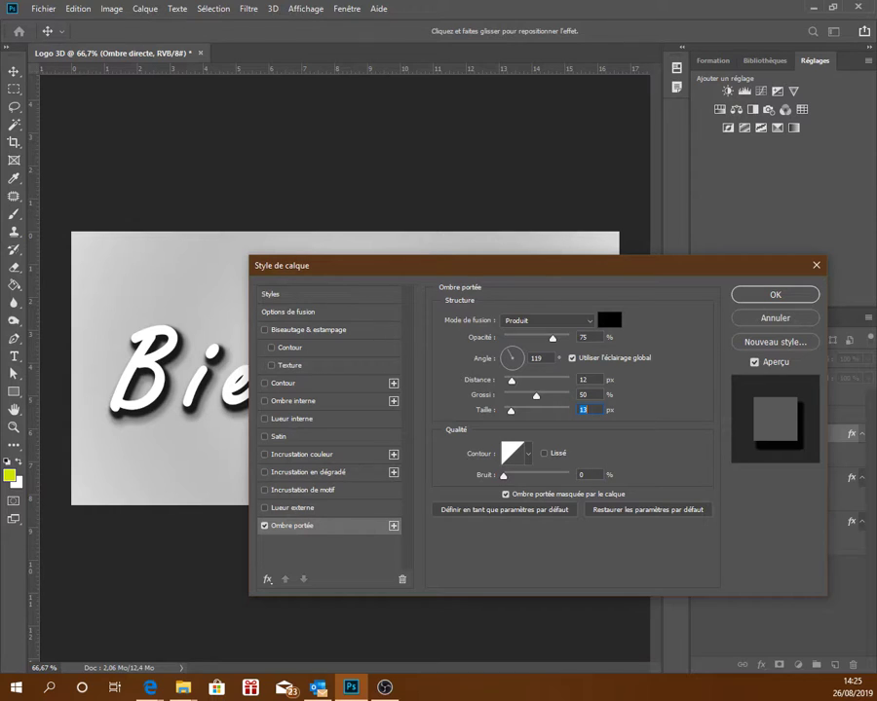
left_click(774, 295)
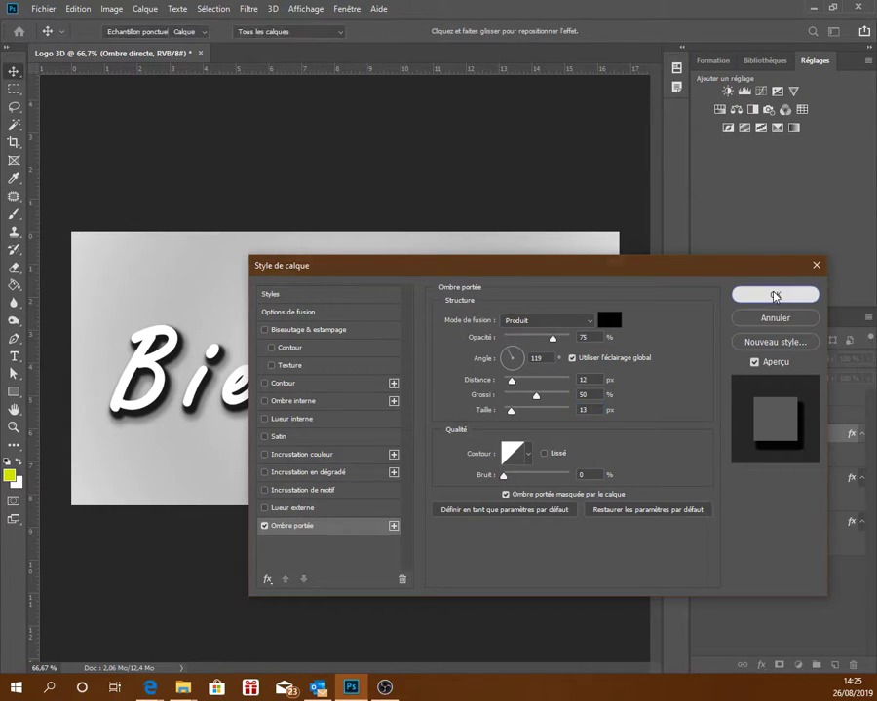
left_click(756, 417)
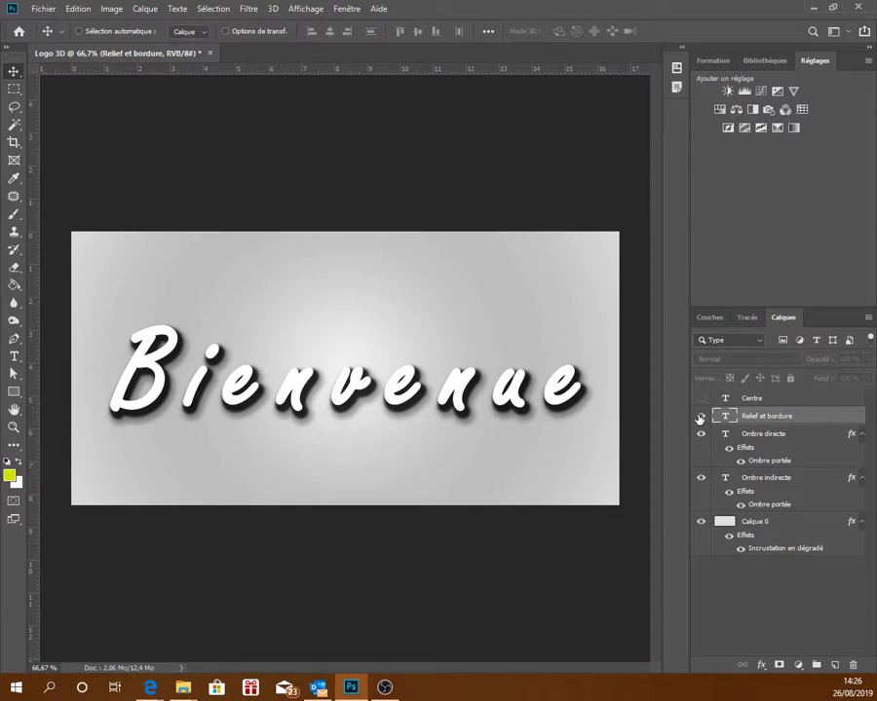
Unhide Relief et bordure and enable Biseautage & estampage in its blending options
left_click(699, 417)
right_click(848, 419)
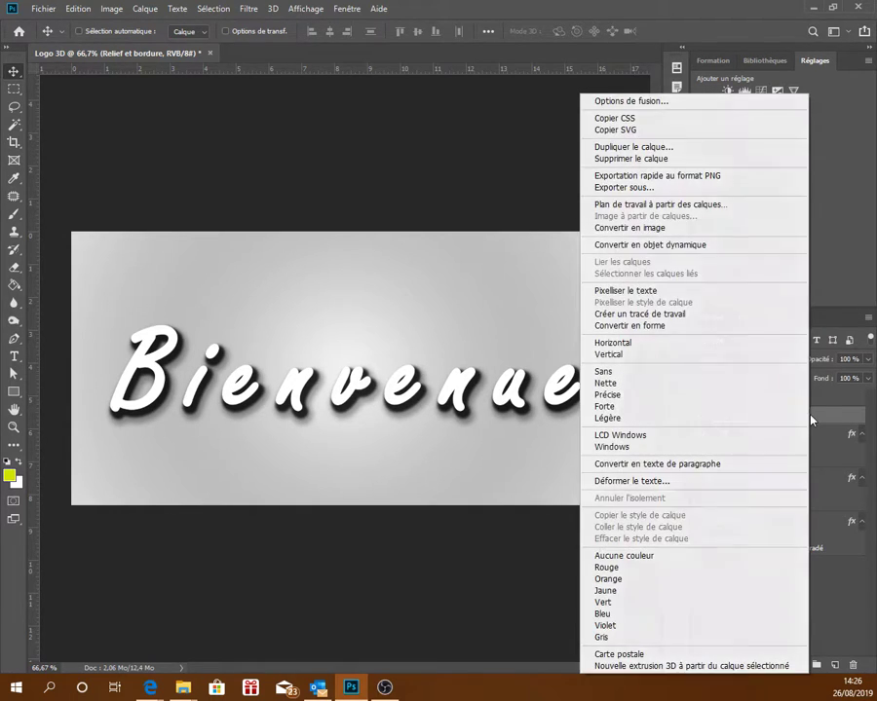
left_click(644, 101)
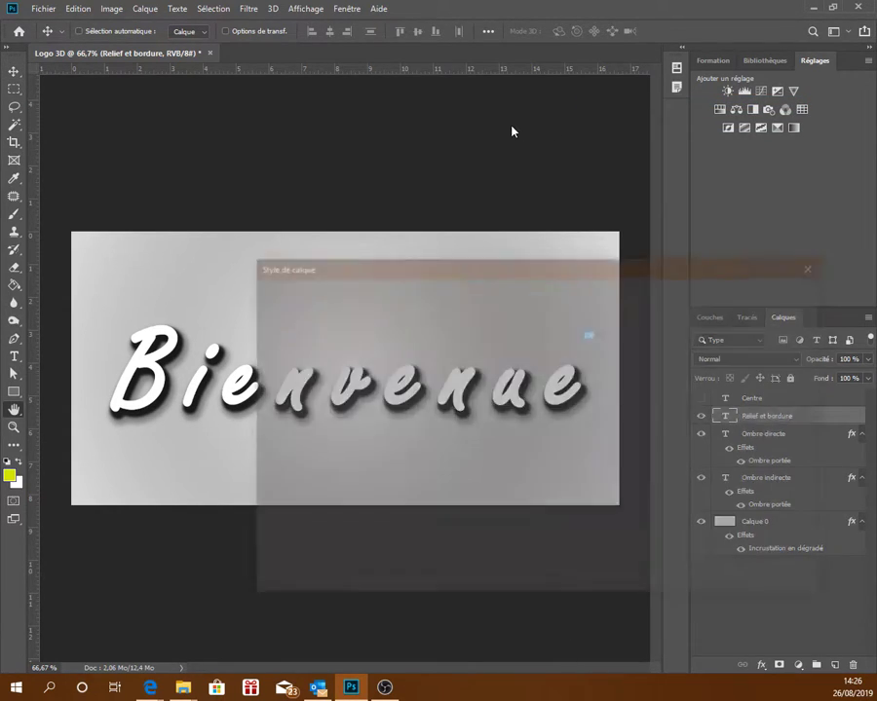
left_click_drag(570, 266, 546, 283)
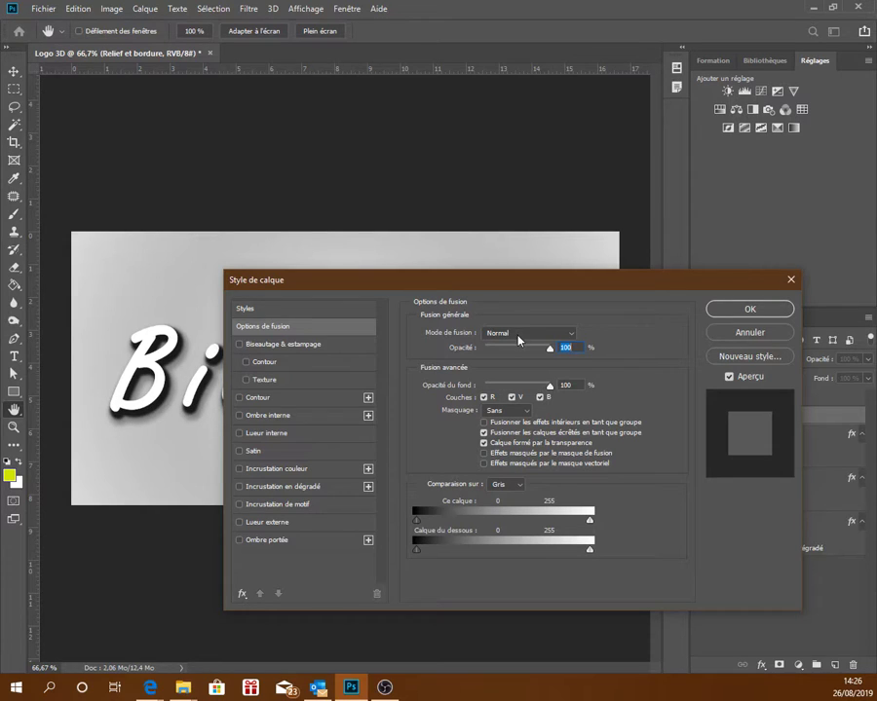
left_click_drag(532, 285, 576, 281)
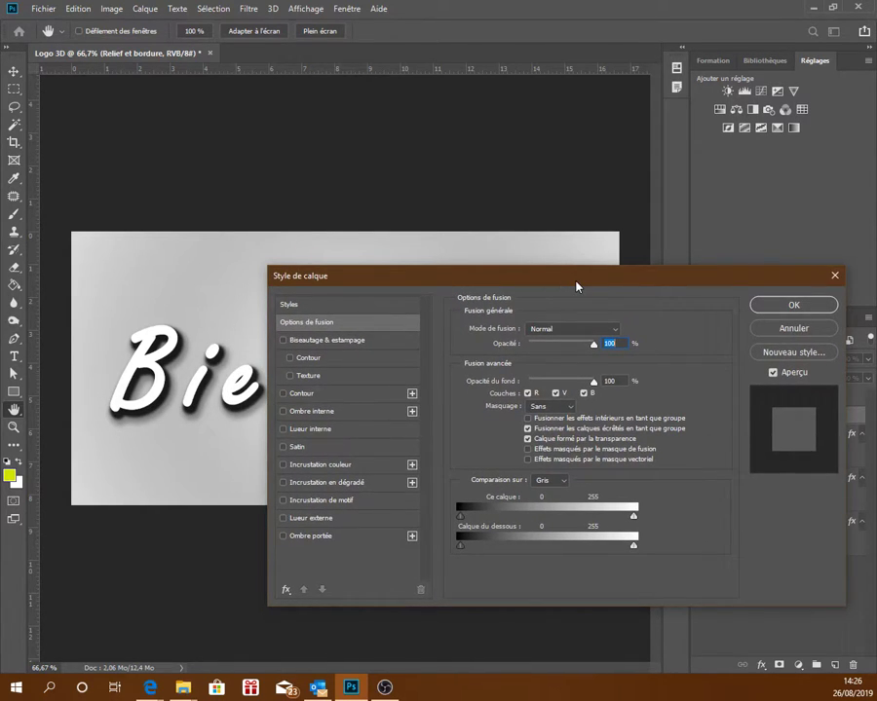
left_click(329, 347)
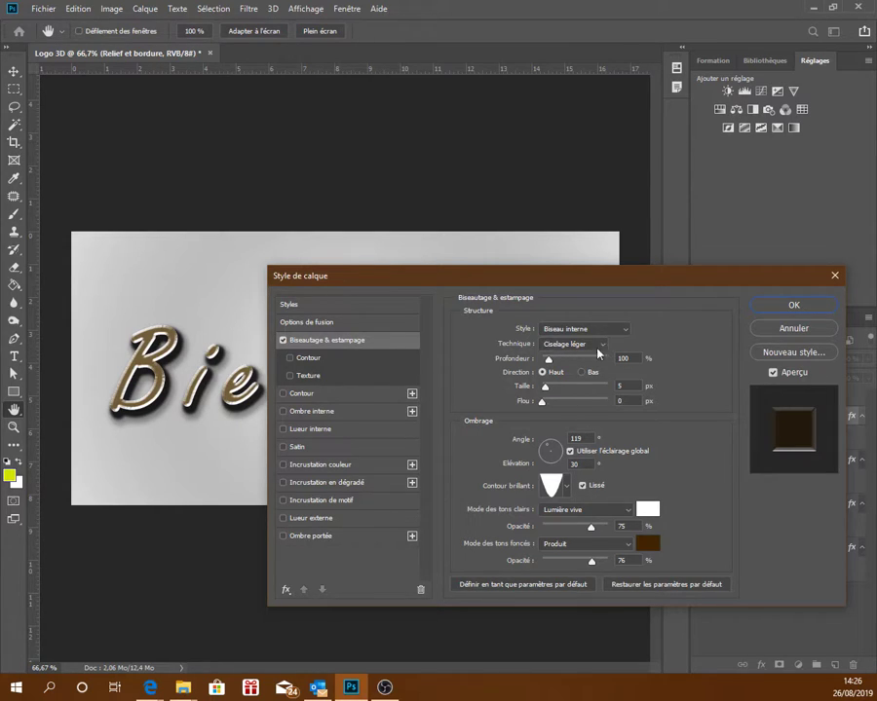
Set the bevel to Contour de l'estampage style, Lisse technique and 15 px size
left_click(628, 331)
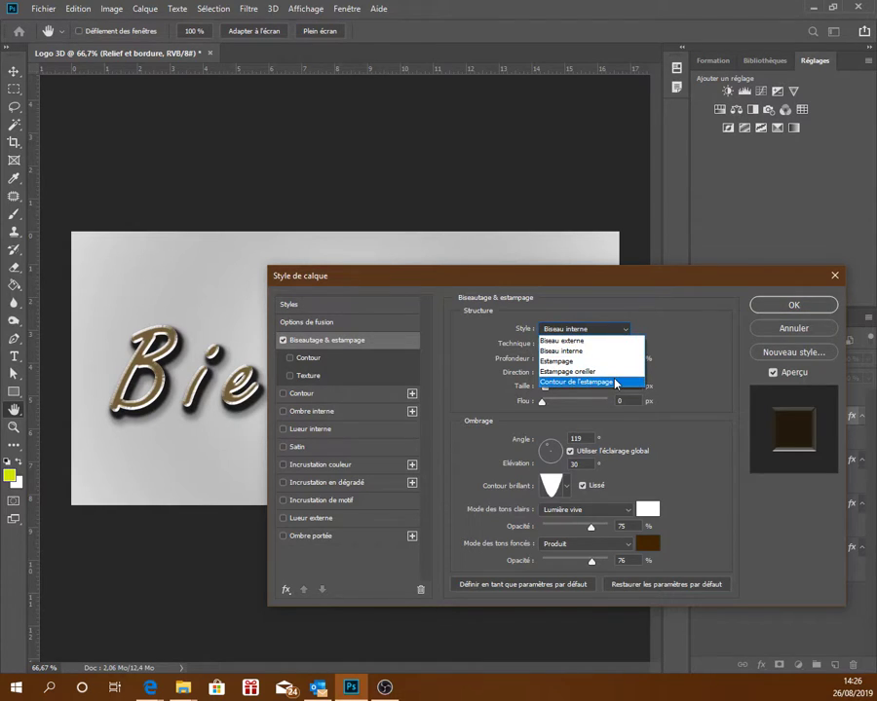
left_click(614, 382)
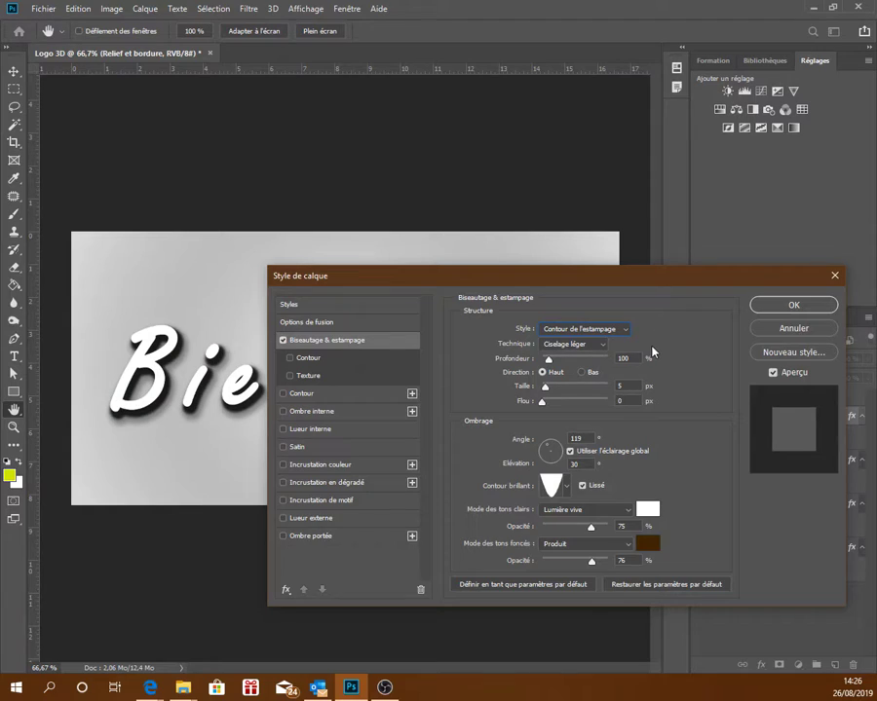
left_click(598, 346)
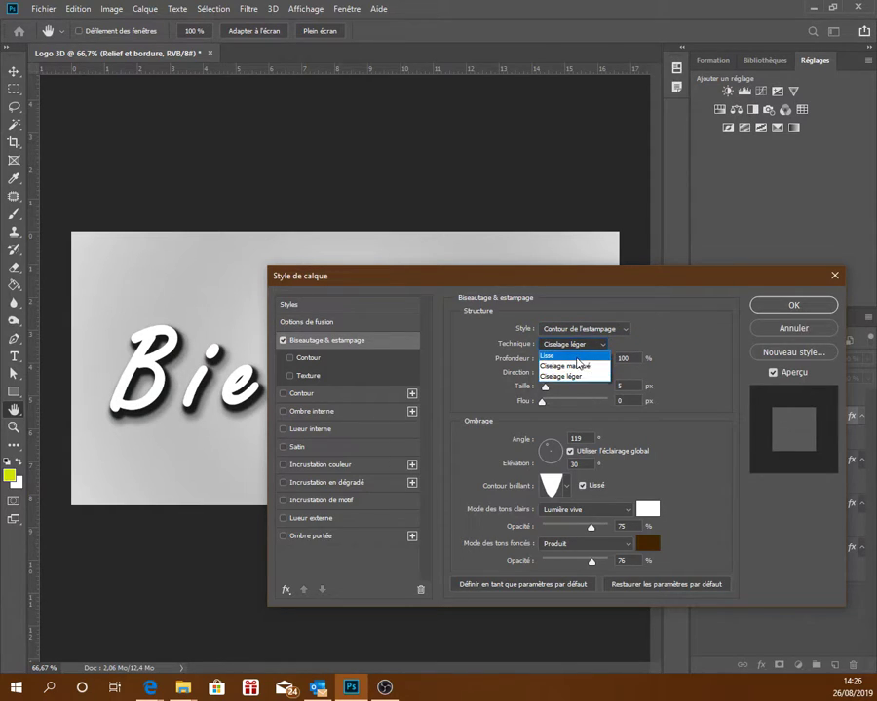
left_click(576, 357)
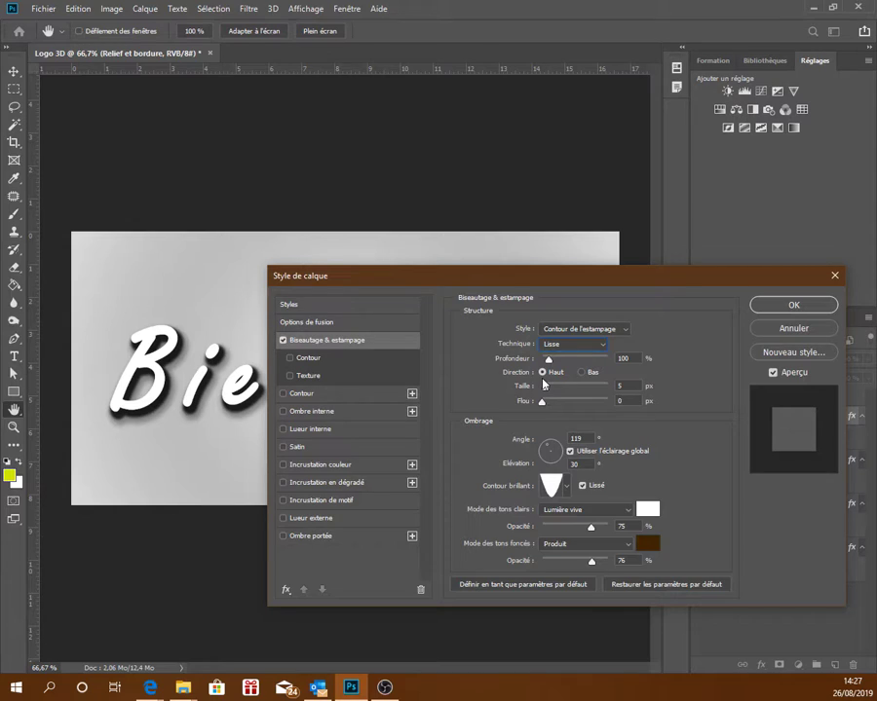
left_click(624, 385)
type("15")
left_click(623, 400)
Use a linear gloss contour and Superposition highlights at 100% opacity
left_click(567, 489)
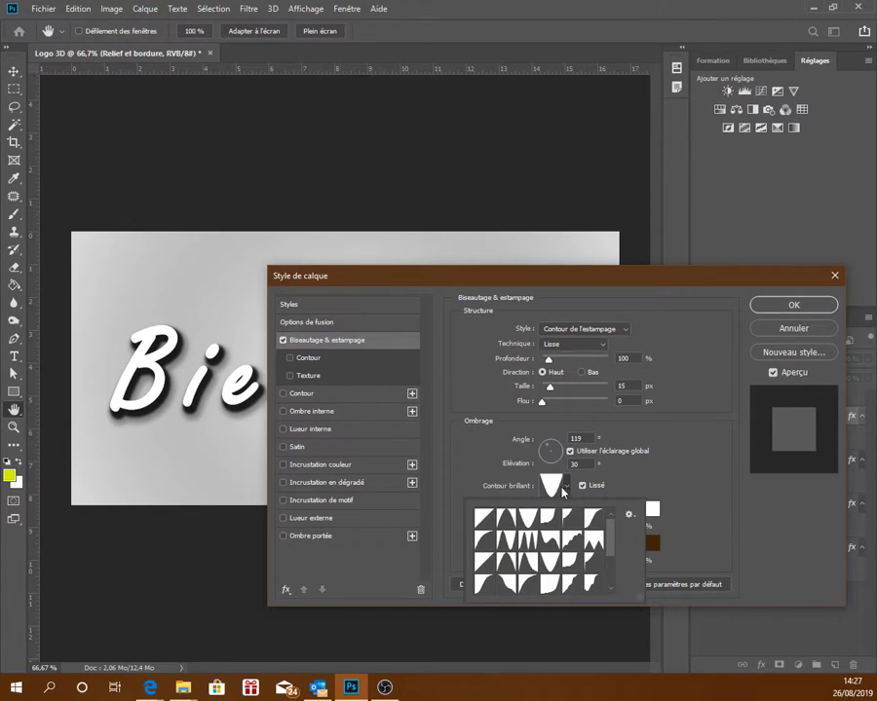
left_click(484, 518)
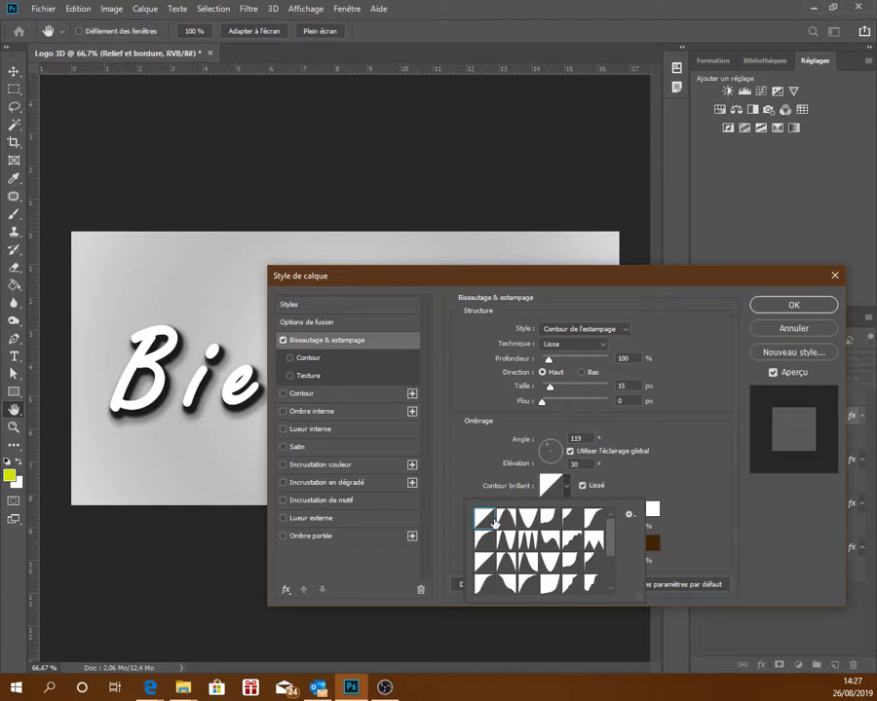
left_click(642, 483)
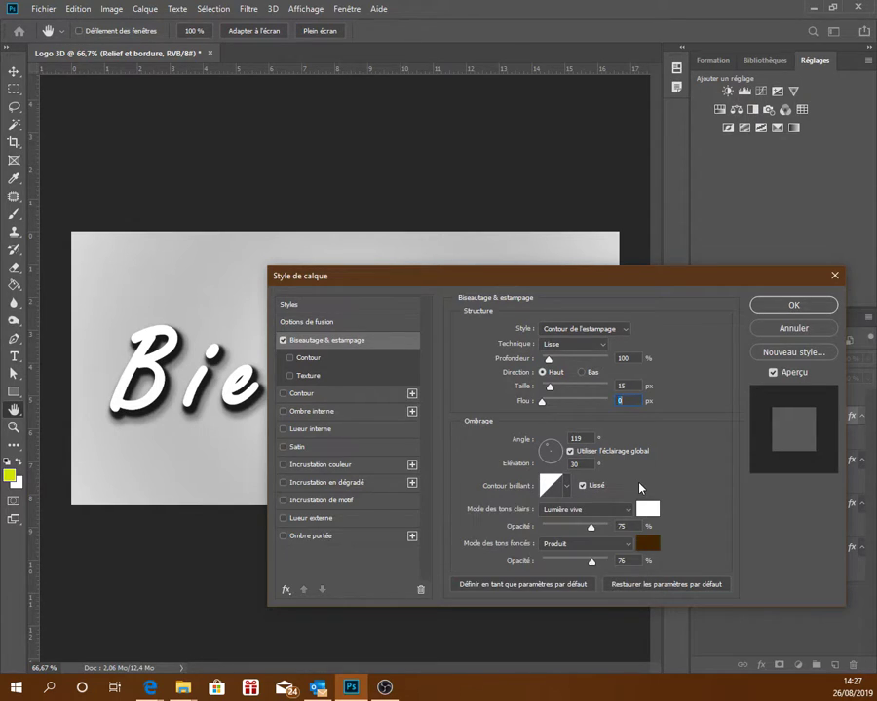
left_click(565, 510)
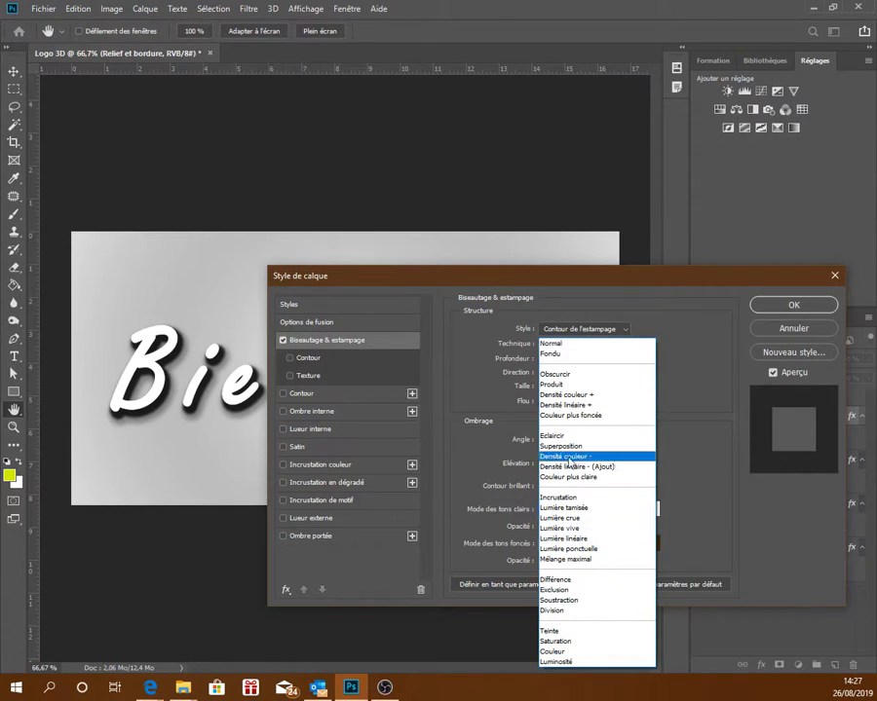
left_click(570, 447)
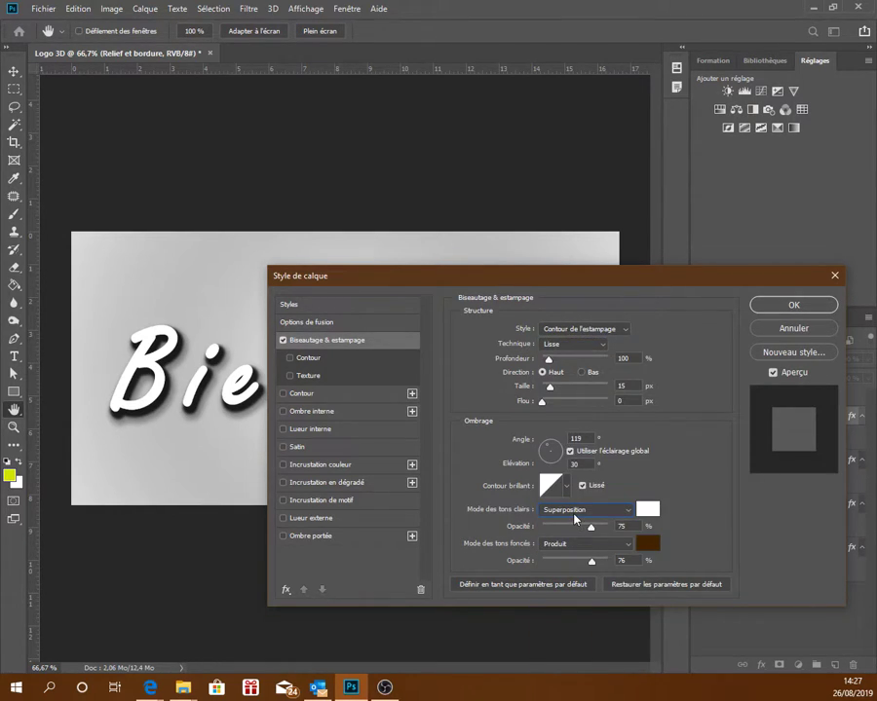
left_click_drag(590, 527, 619, 526)
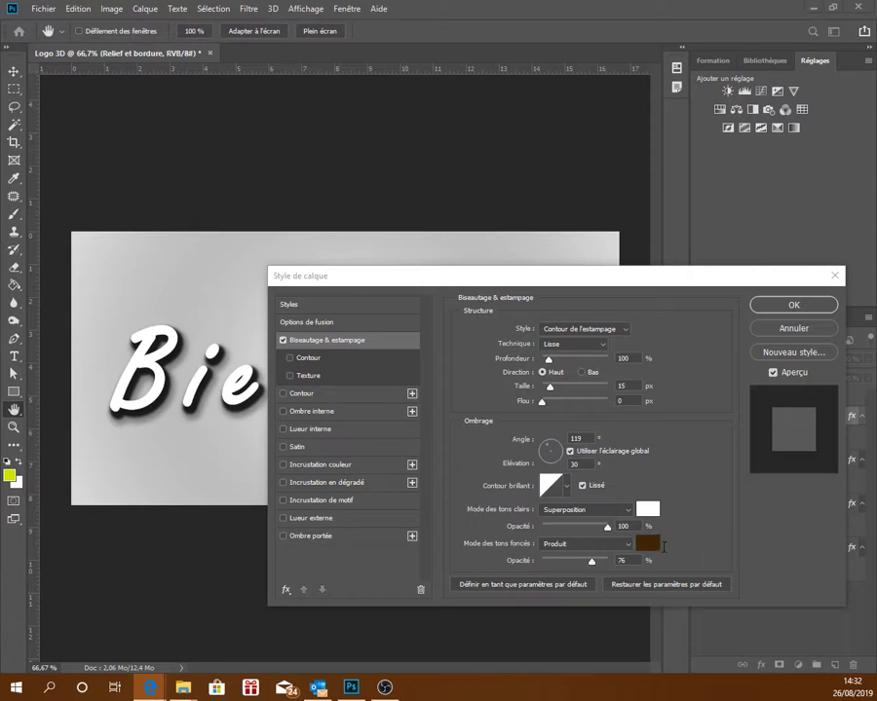
Set the bevel's shadow colour to black (R, G, B 0) and its opacity to 45%
left_click(646, 543)
left_click(647, 543)
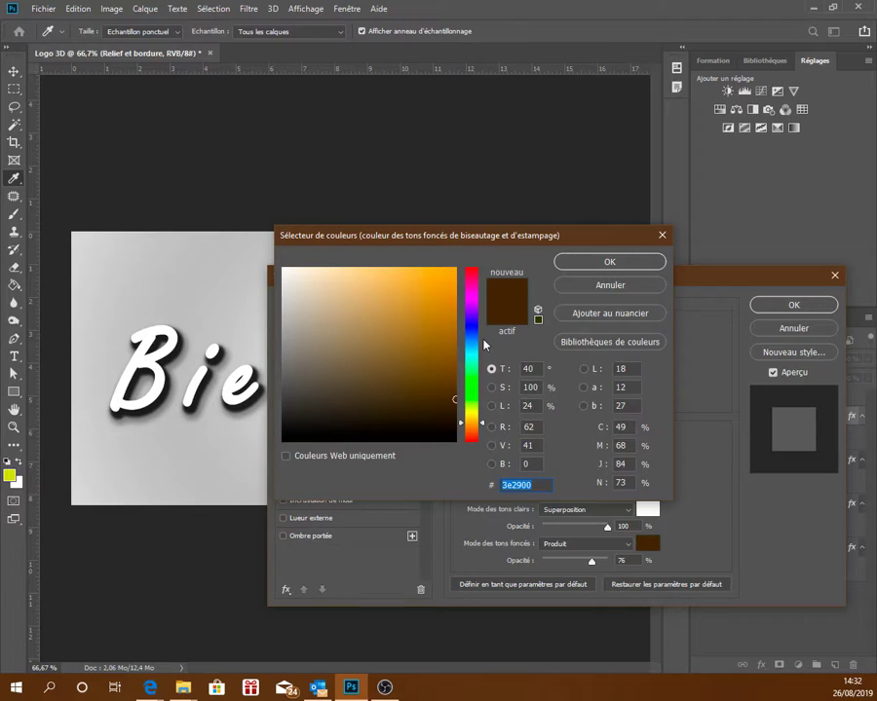
left_click(526, 426)
type("0")
key("Tab")
type("0")
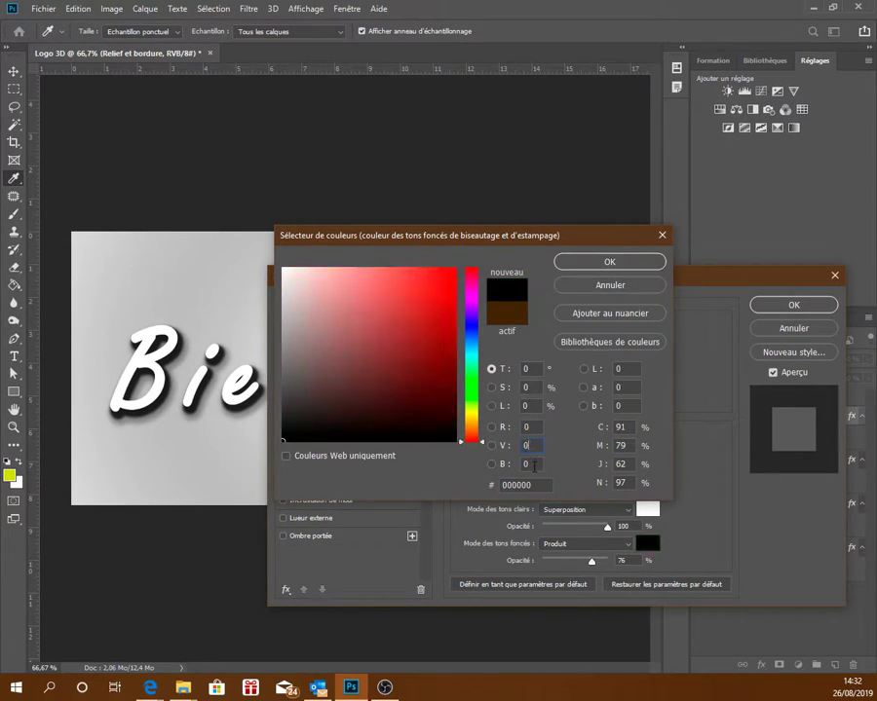
left_click(610, 261)
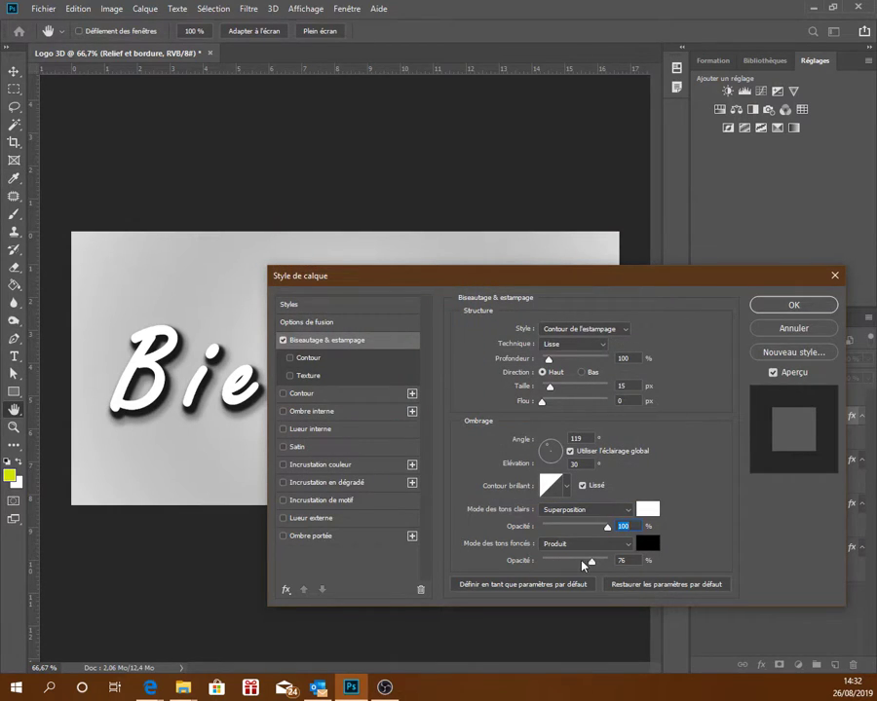
left_click_drag(583, 565, 572, 569)
left_click_drag(638, 277, 630, 253)
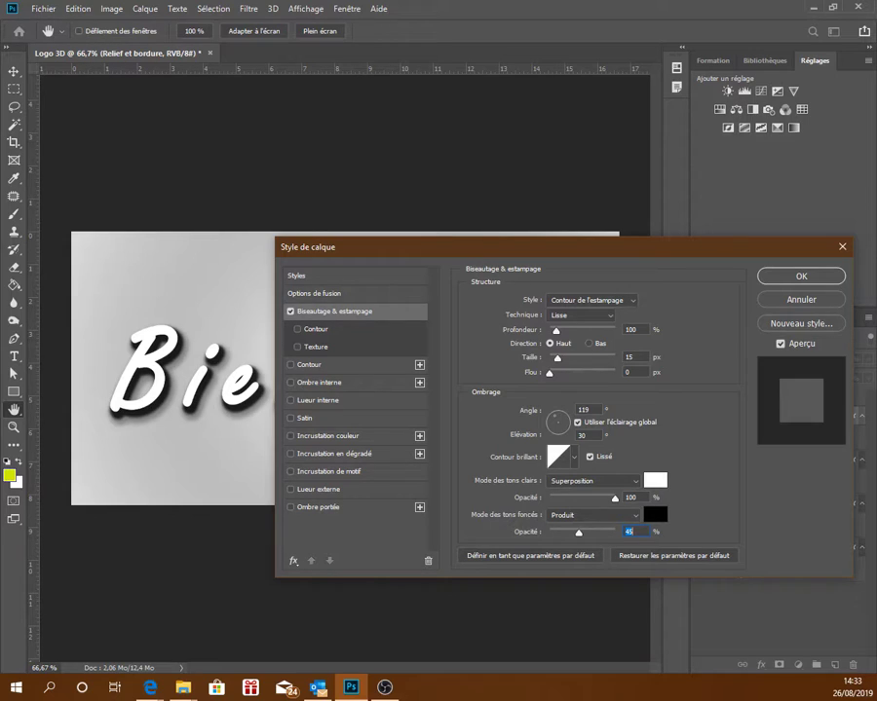
Enable a Stroke of size 8 px positioned Outside the Bienvenue lettering
left_click(330, 366)
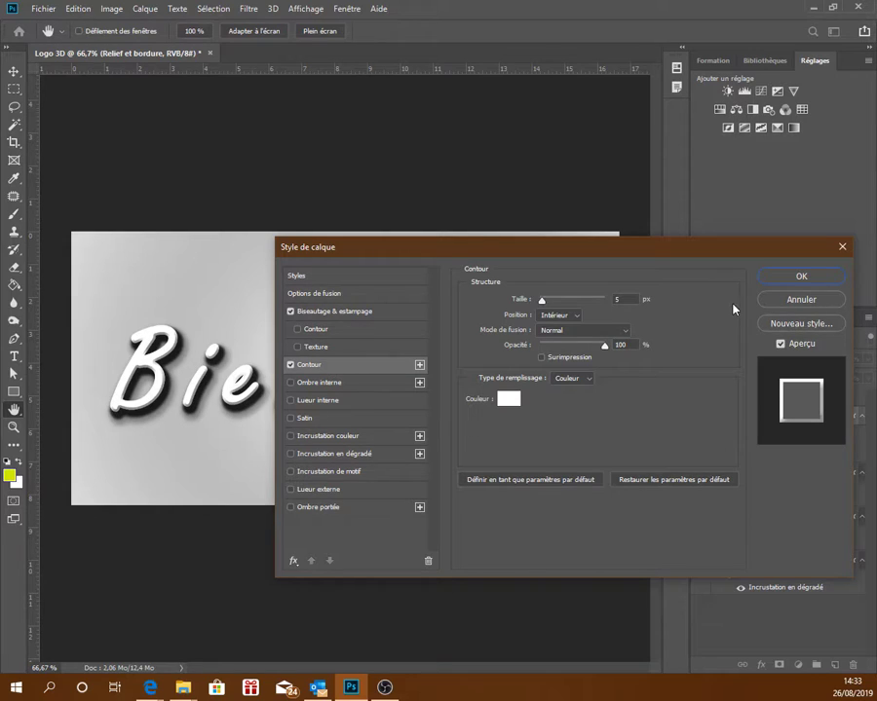
left_click(621, 299)
type("8")
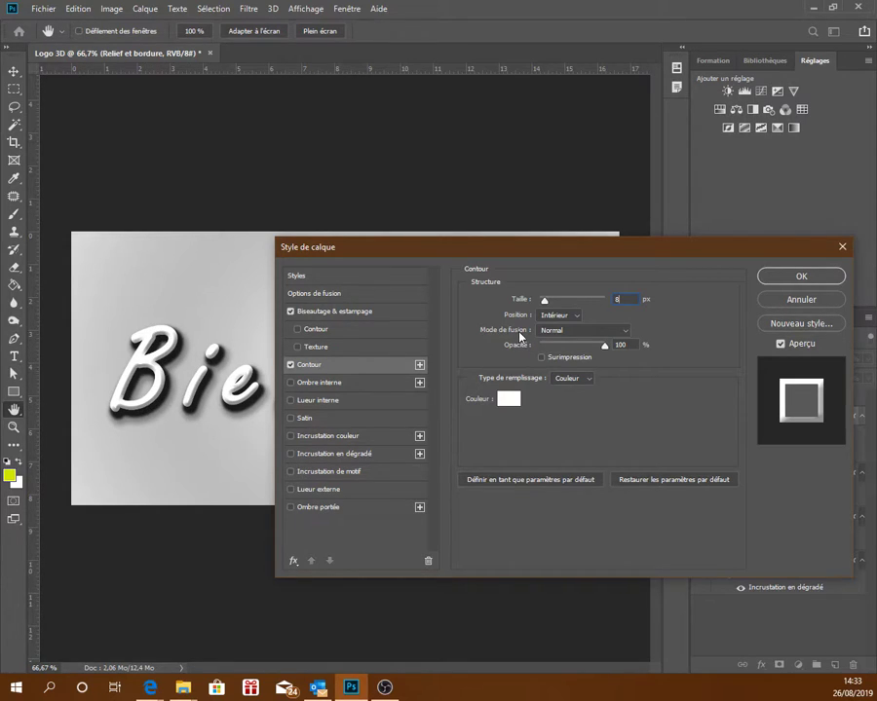
left_click(559, 315)
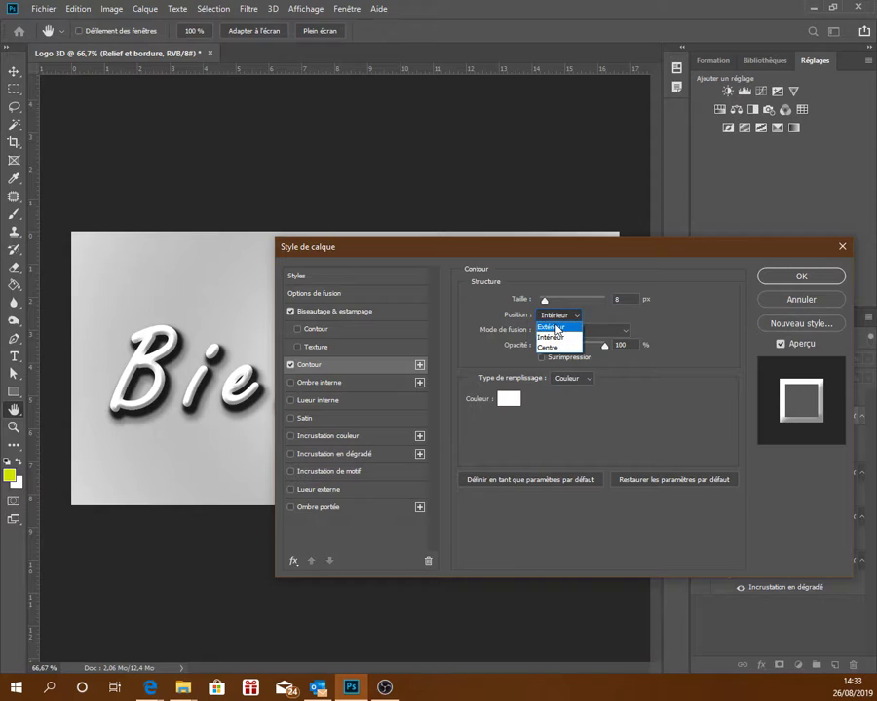
left_click(556, 328)
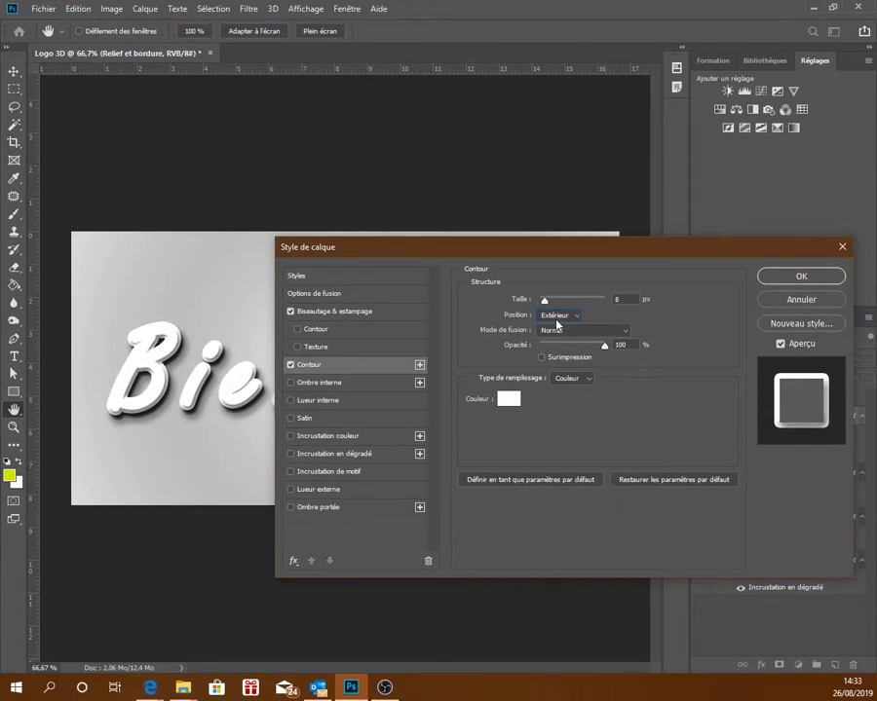
left_click(552, 316)
left_click(560, 337)
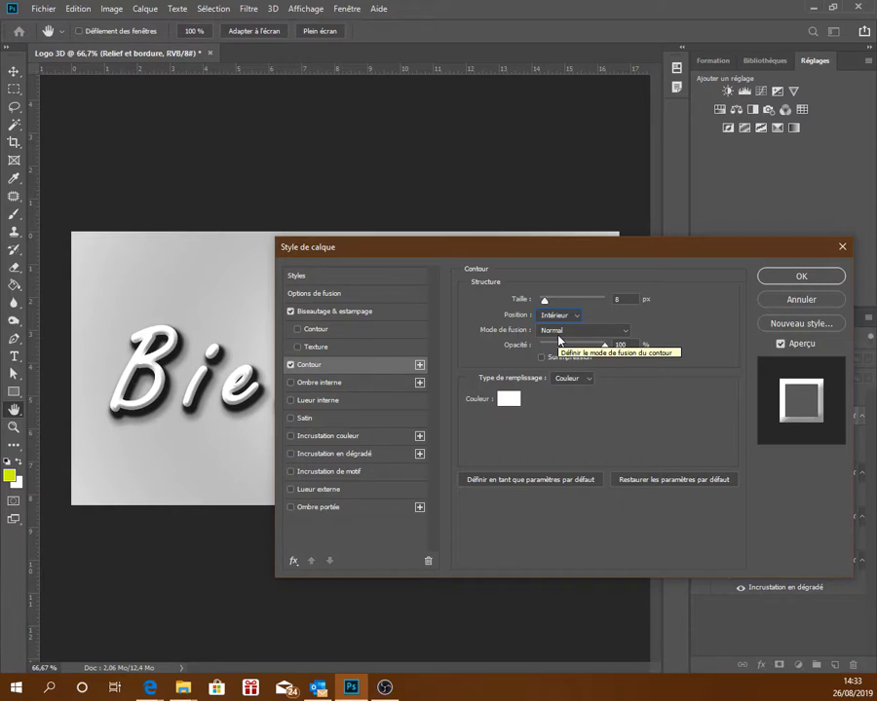
left_click(557, 316)
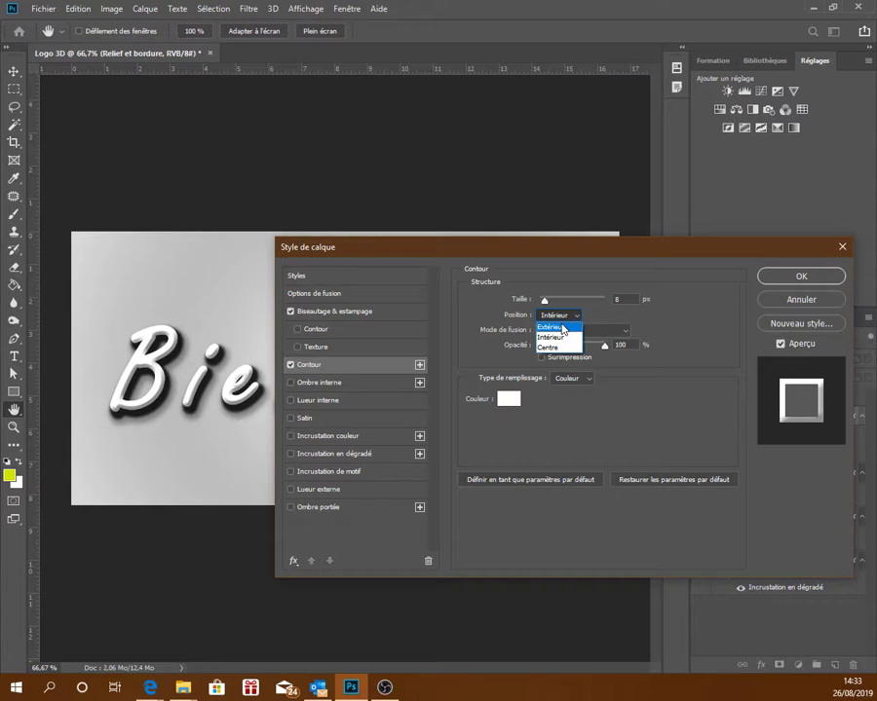
left_click(562, 328)
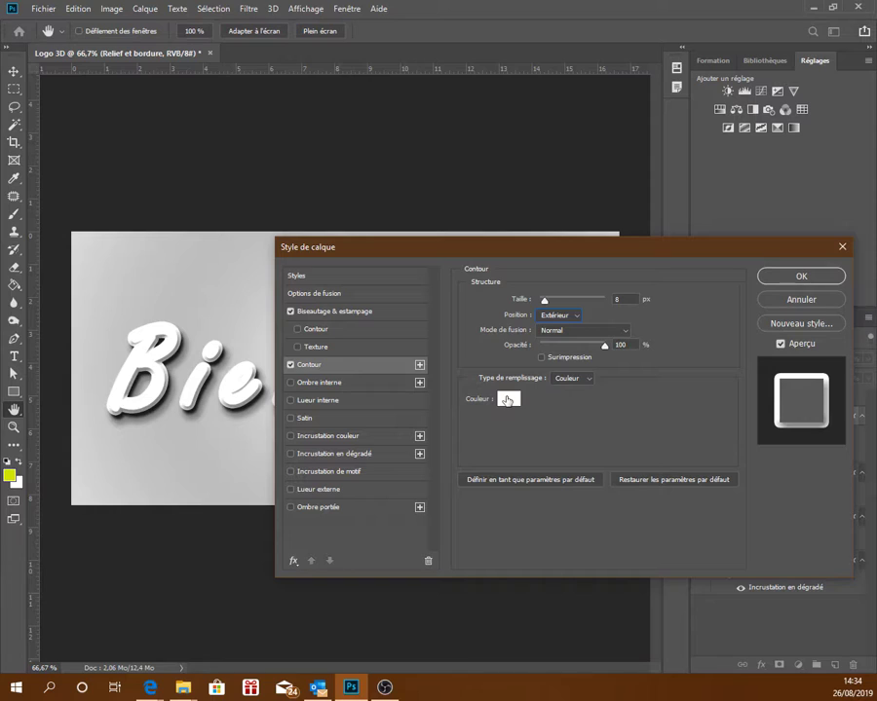
Recolour the stroke to teal blue, hex 00789a
left_click(507, 400)
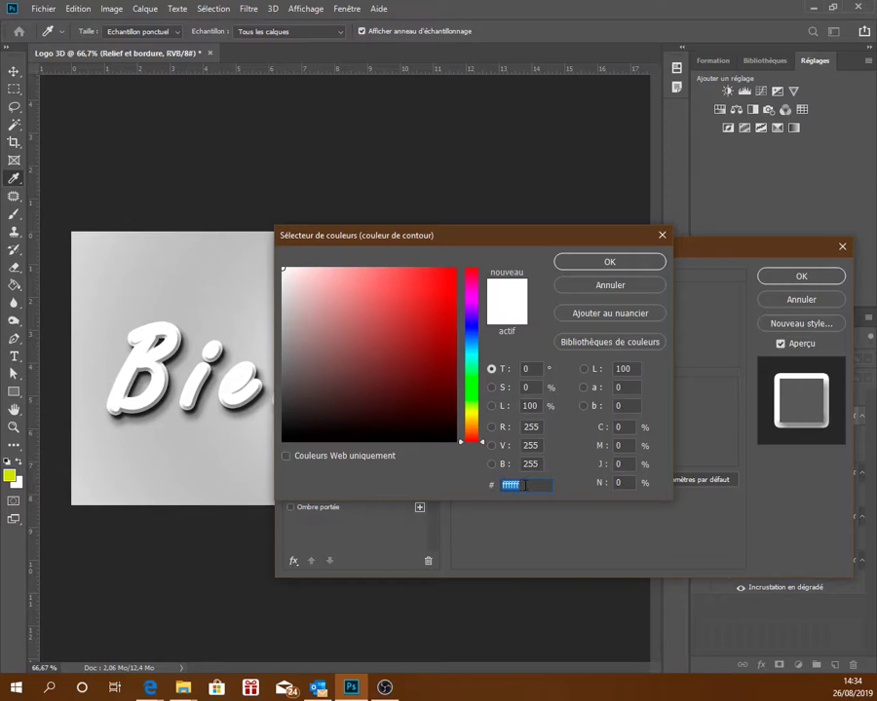
left_click(530, 427)
type("00")
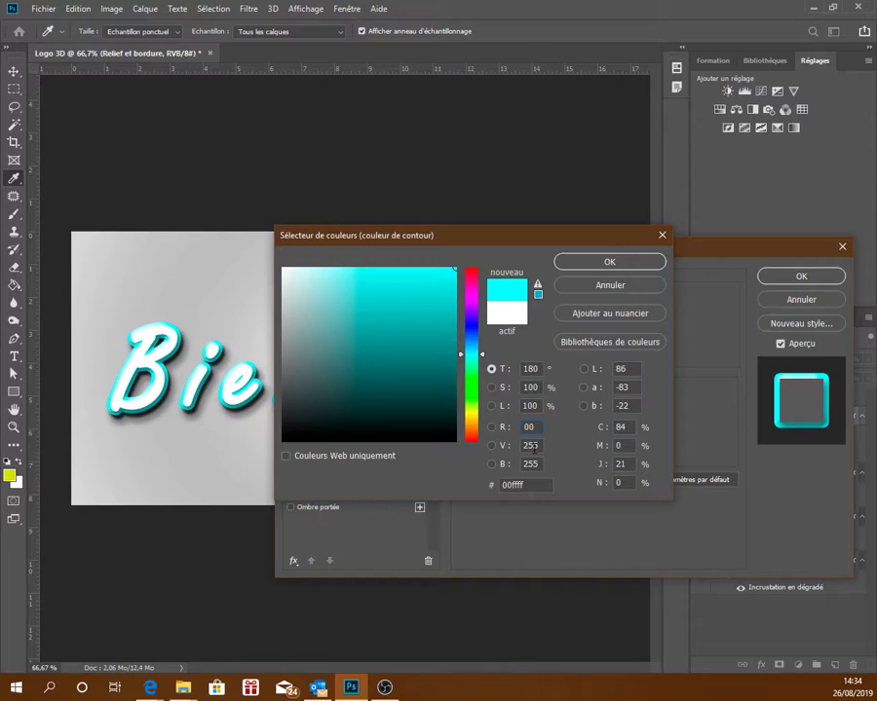
key("Tab")
key("Tab")
key("Tab")
key("BackSpace")
key("BackSpace")
key("BackSpace")
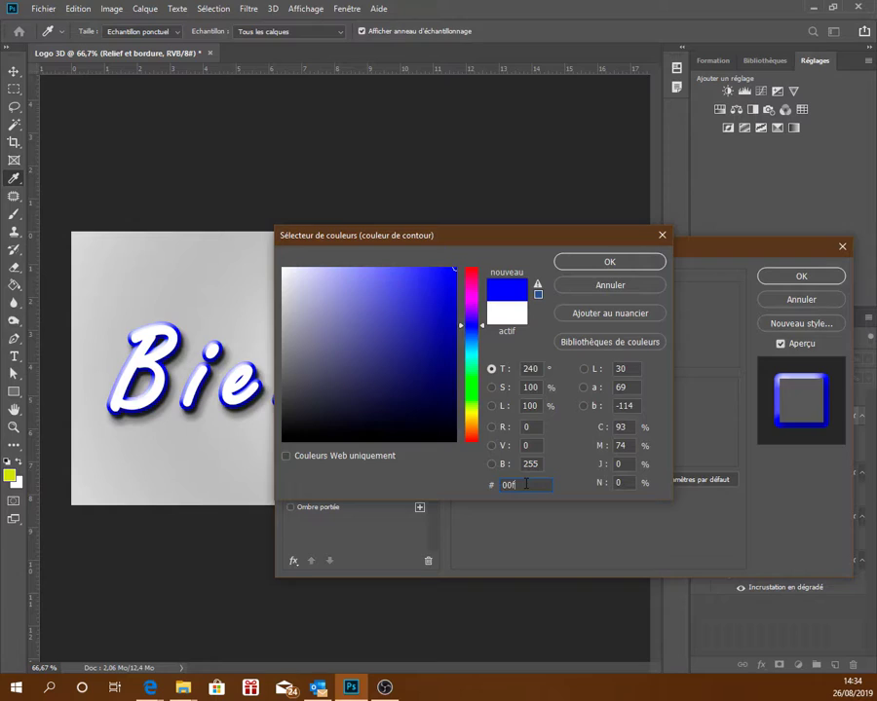
key("BackSpace")
type("78")
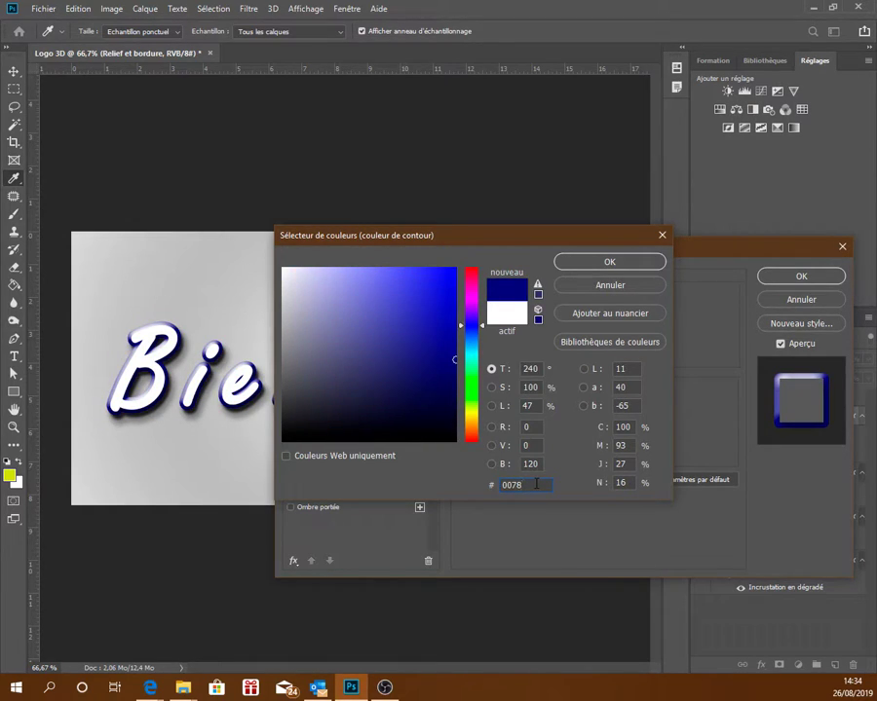
type("9")
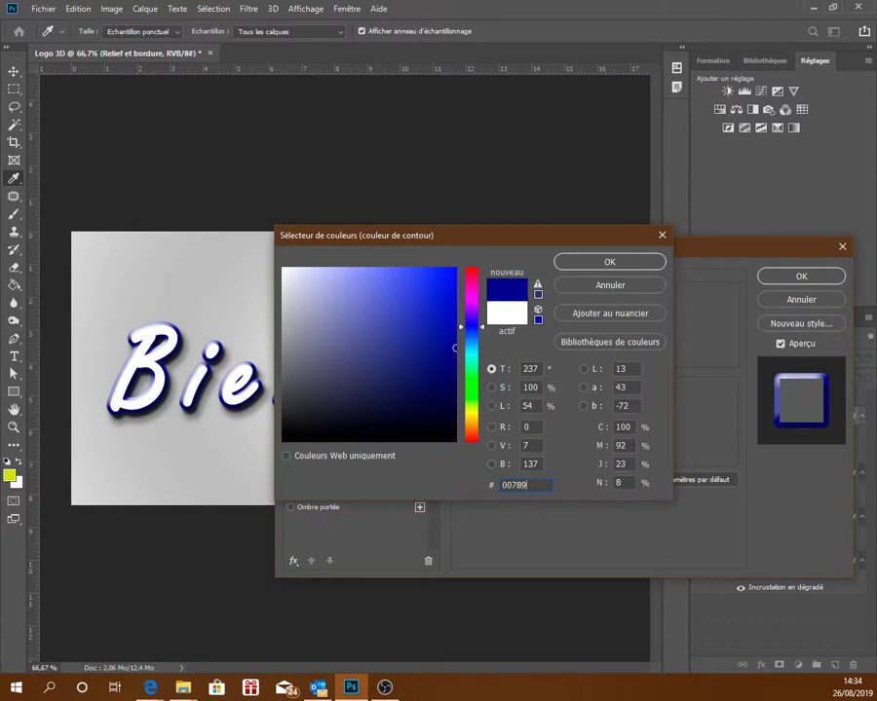
type("a")
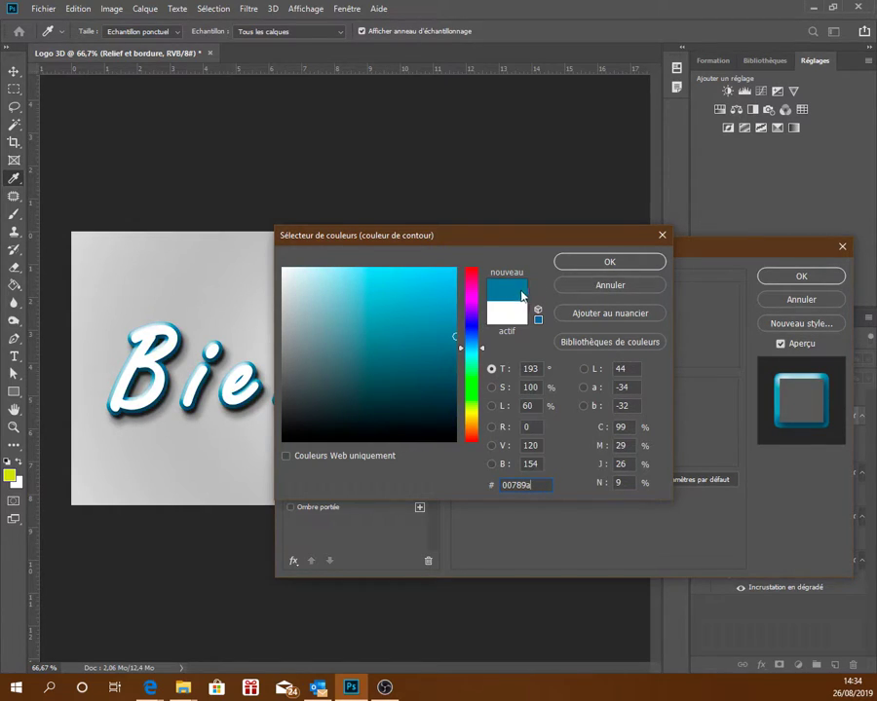
left_click(596, 265)
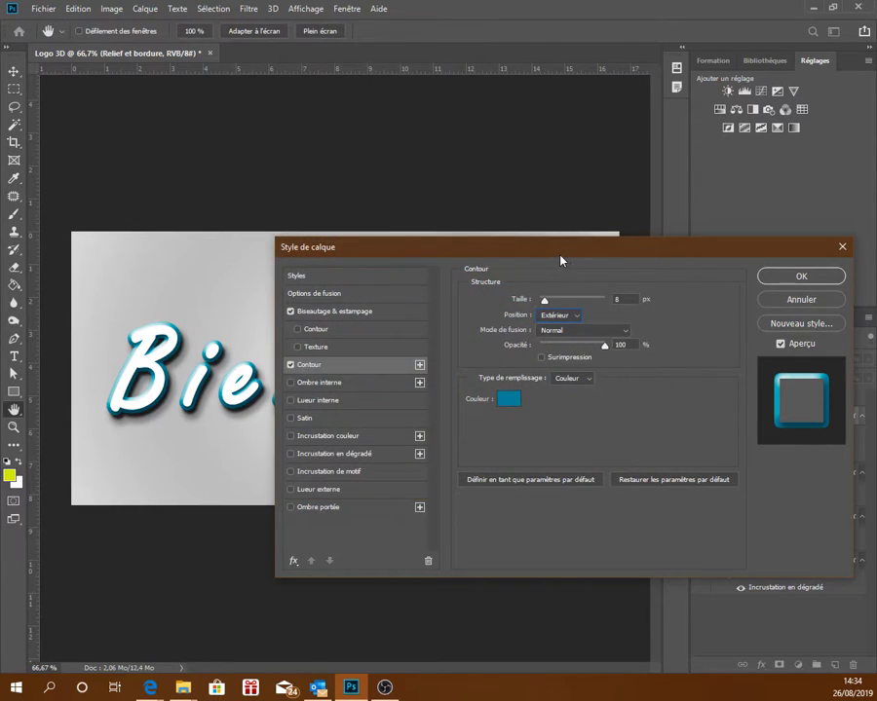
Apply the bevel-and-stroke layer style to the Bienvenue text layer
left_click_drag(551, 249, 577, 250)
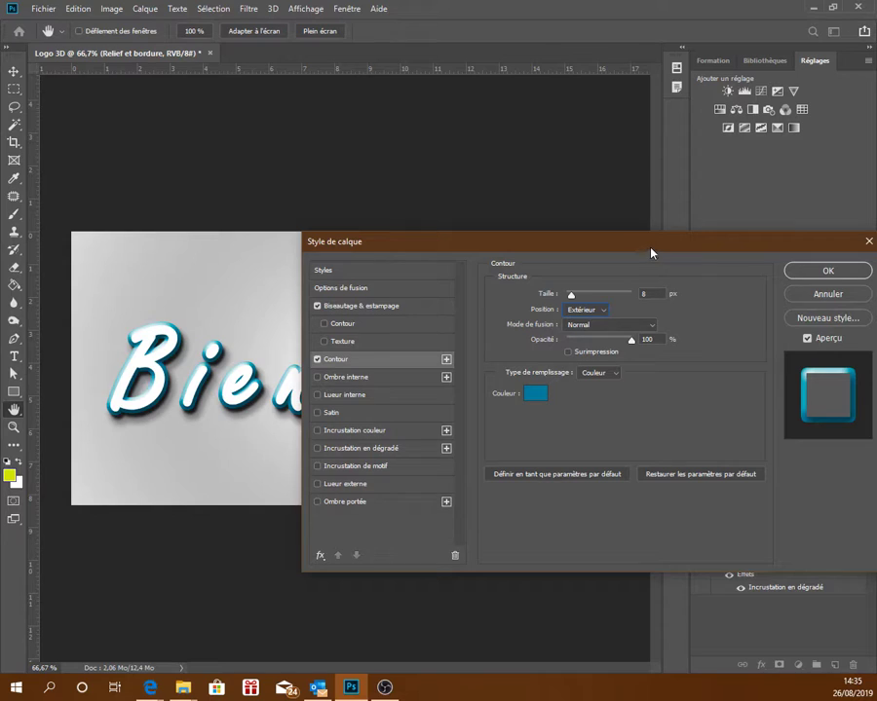
left_click_drag(651, 253, 539, 275)
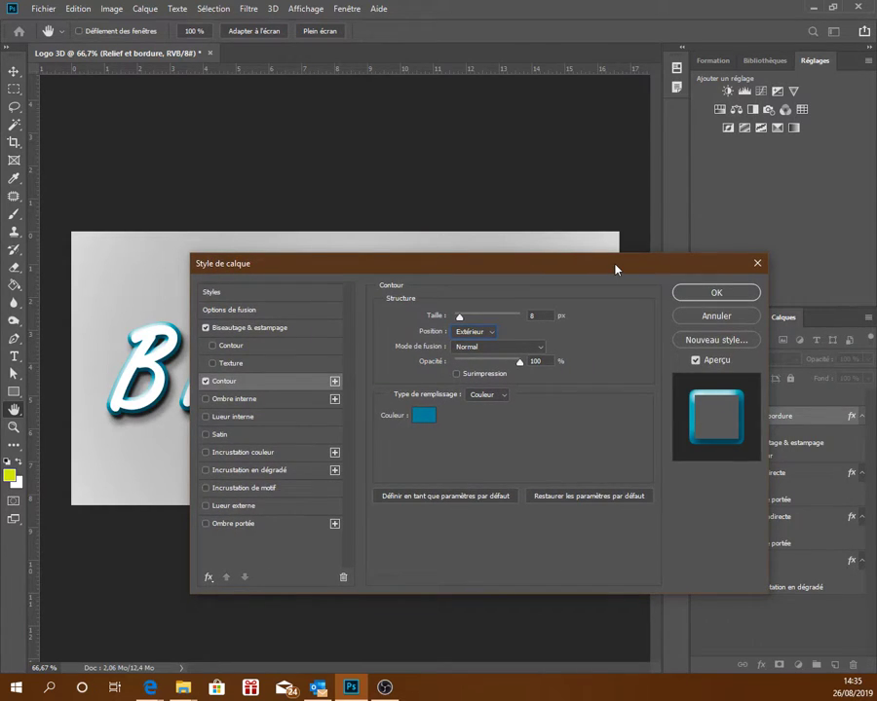
left_click(705, 295)
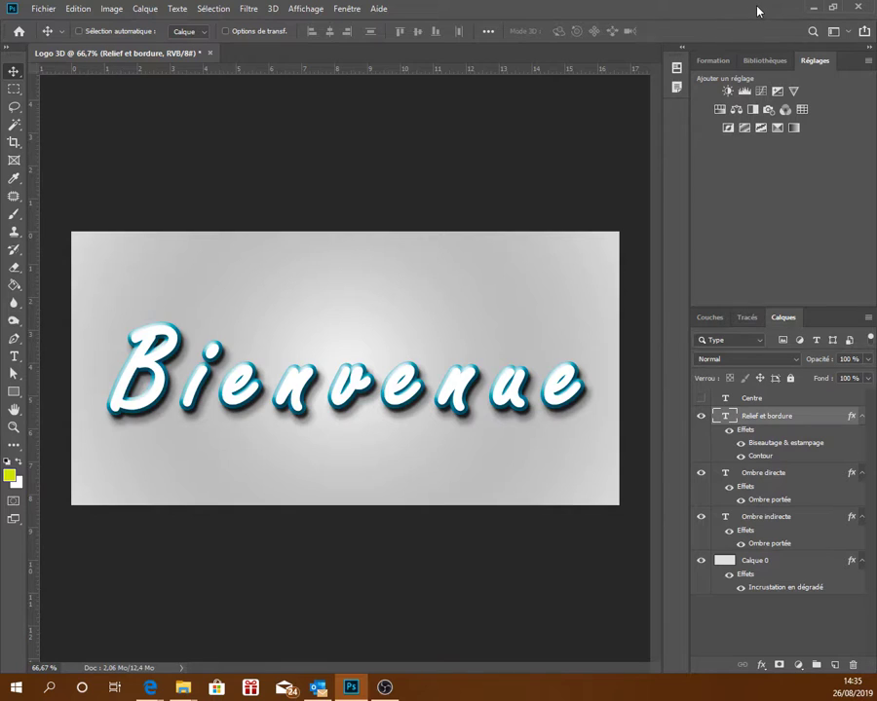
Drag the La Rochelle logo JPG from File Explorer onto the Photoshop banner
mouse_move(757, 19)
left_mouse_down()
mouse_move(709, 195)
mouse_move(675, 230)
left_mouse_up()
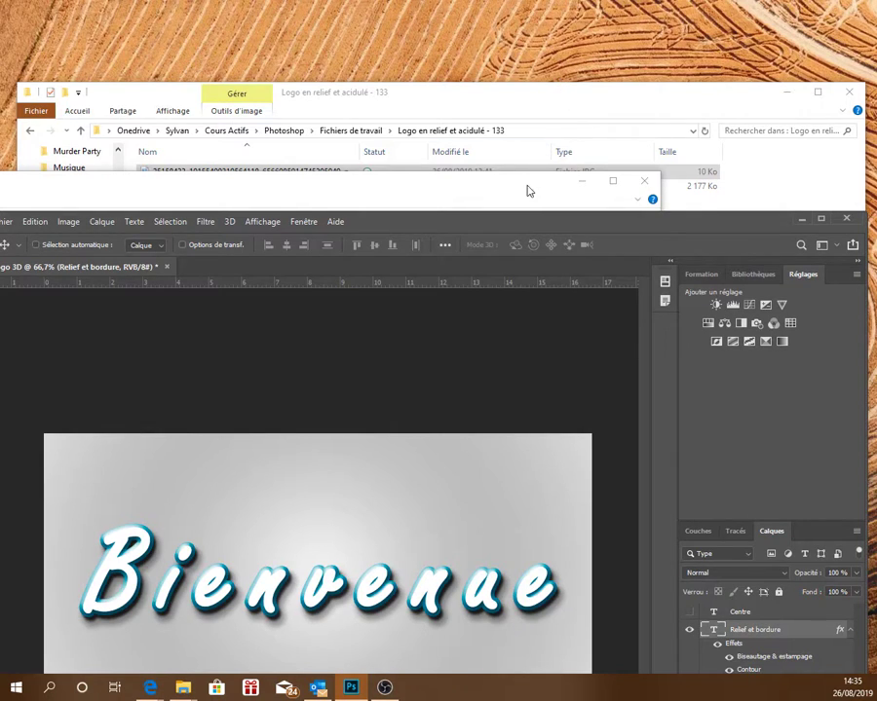
left_click(531, 97)
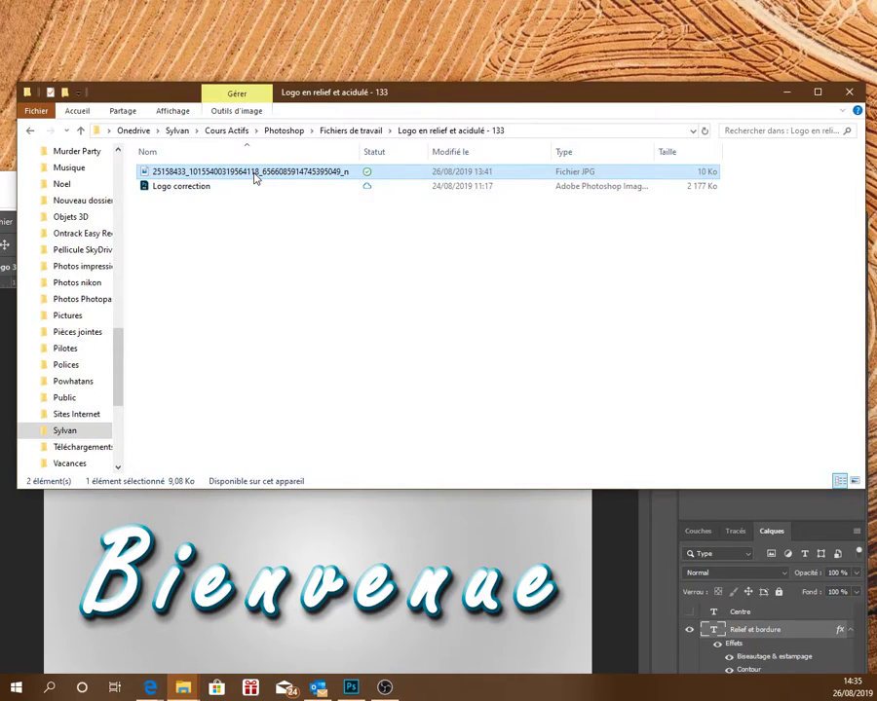
left_click_drag(255, 175, 594, 555)
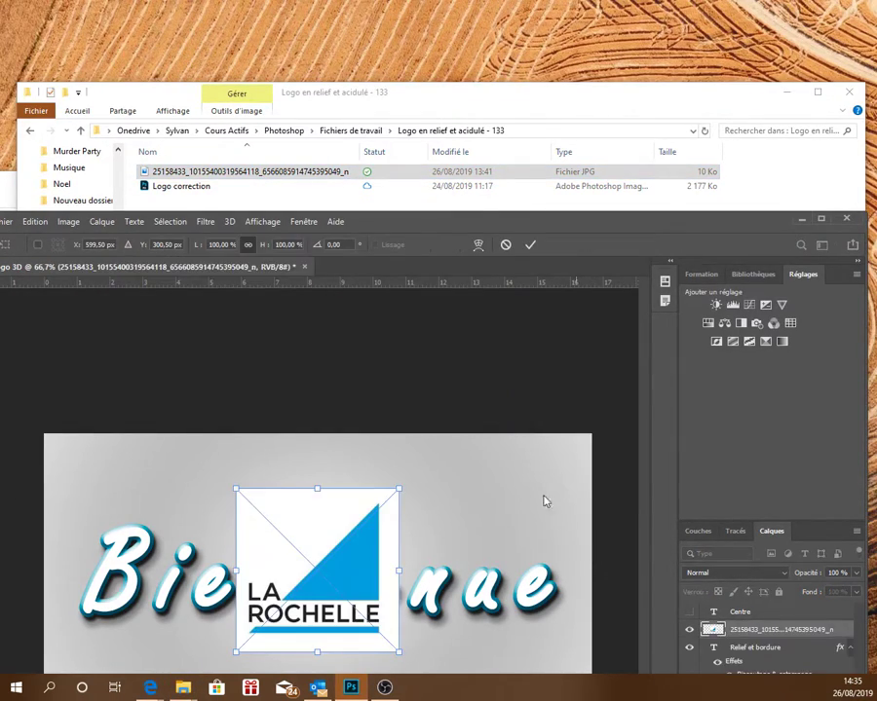
double_click(760, 228)
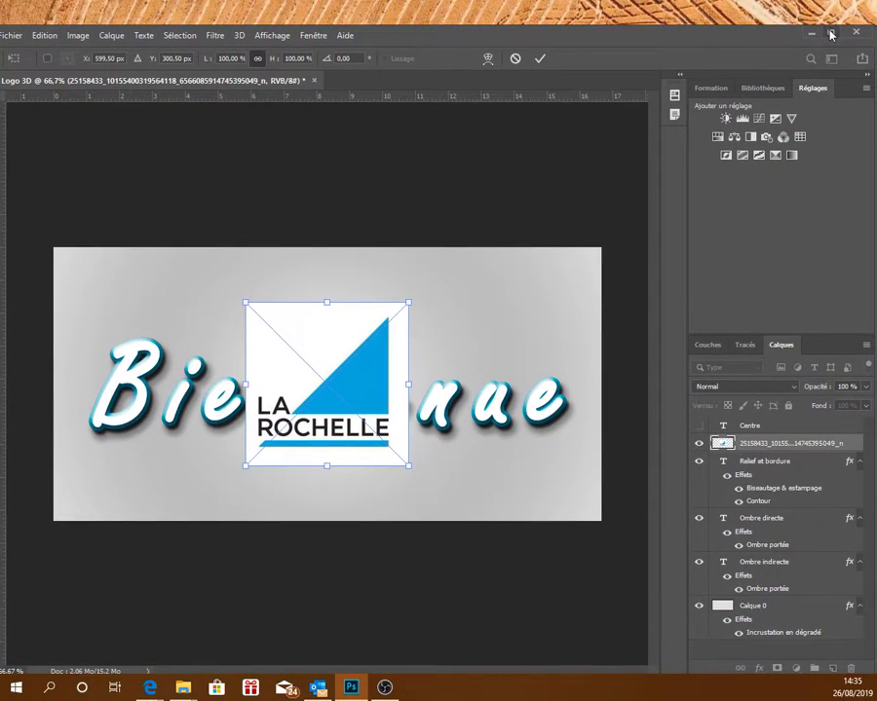
Move the placed La Rochelle logo to the banner's top-right corner and commit it
left_click(831, 35)
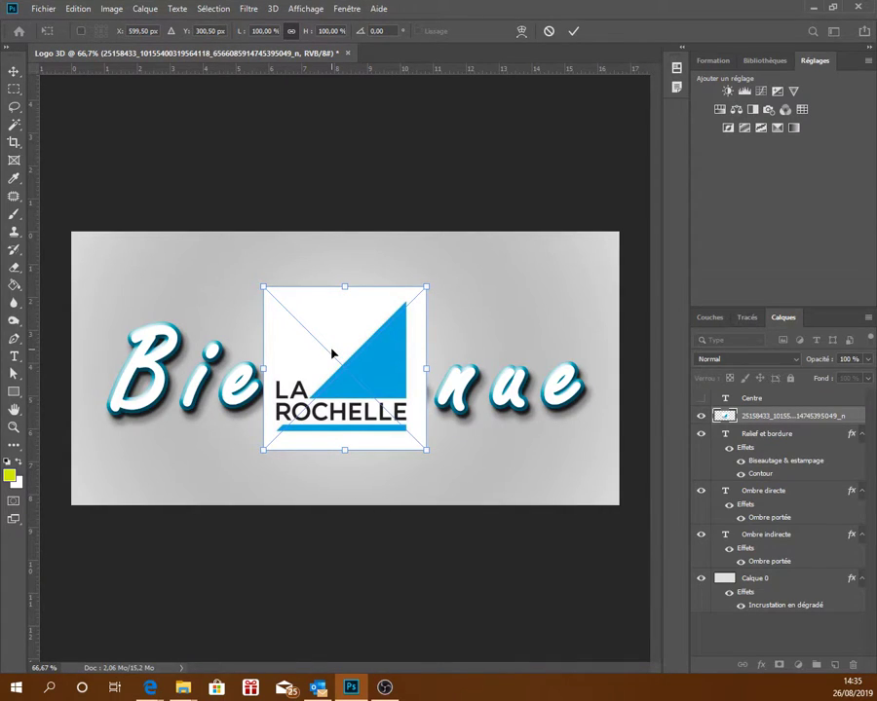
left_click_drag(340, 341, 519, 233)
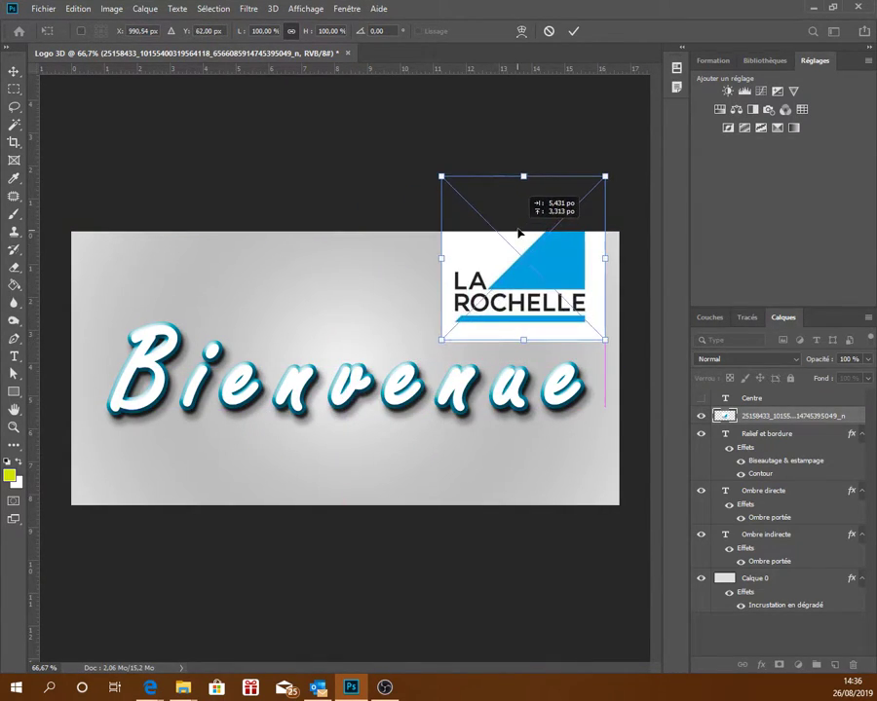
left_click_drag(519, 233, 525, 242)
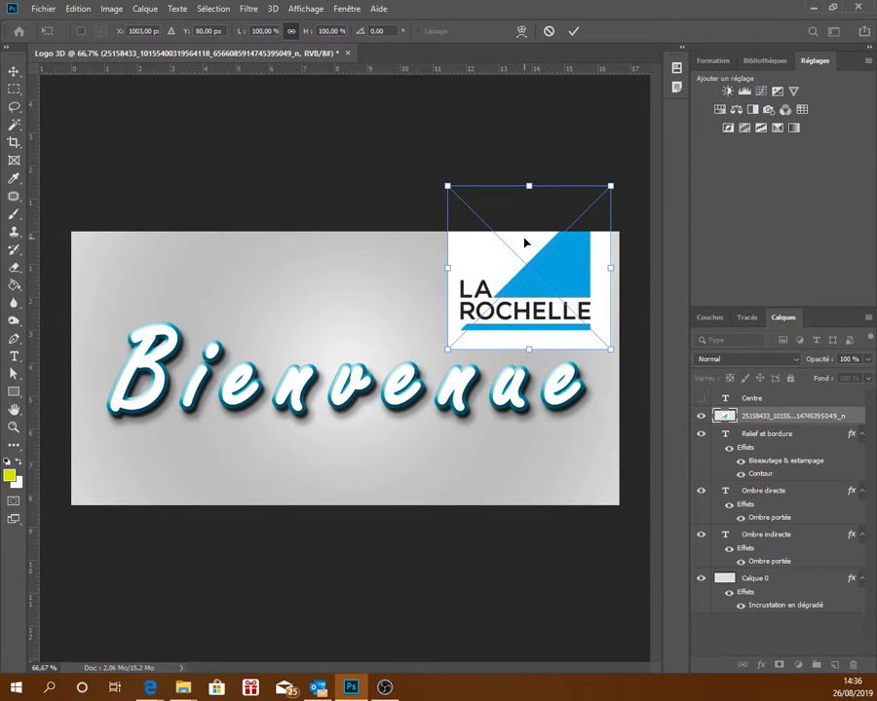
left_click(580, 32)
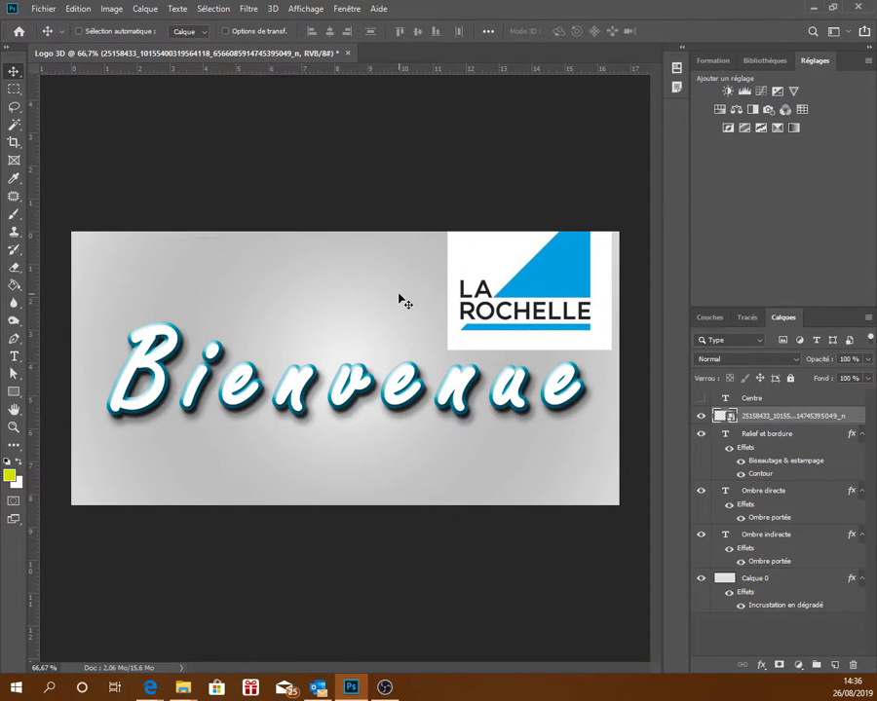
Eyedrop the logo's blue 589cdd as foreground colour, then select the Relief et bordure layer
left_click(14, 179)
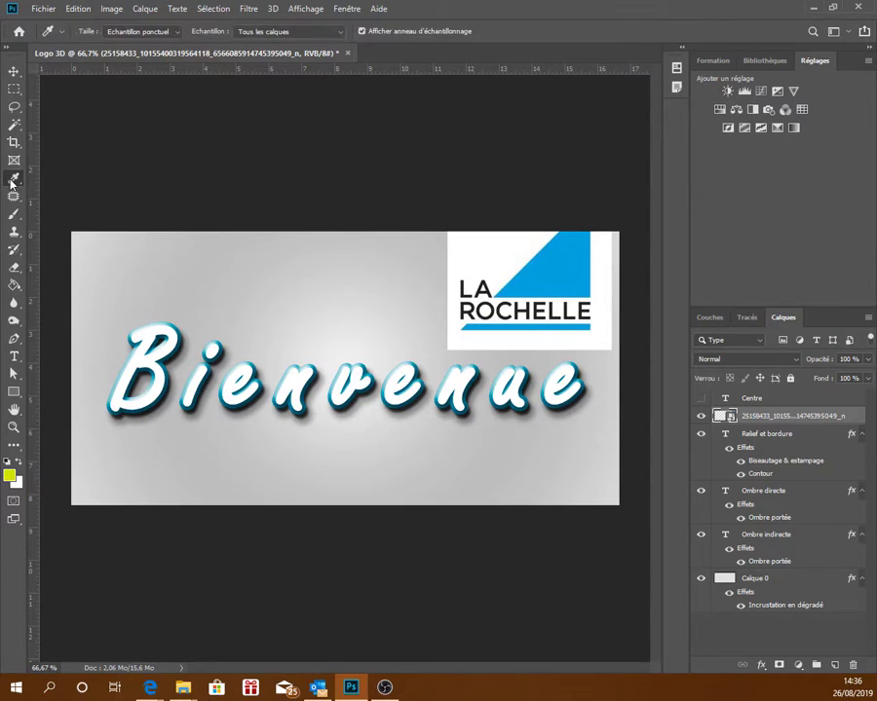
left_click(550, 275)
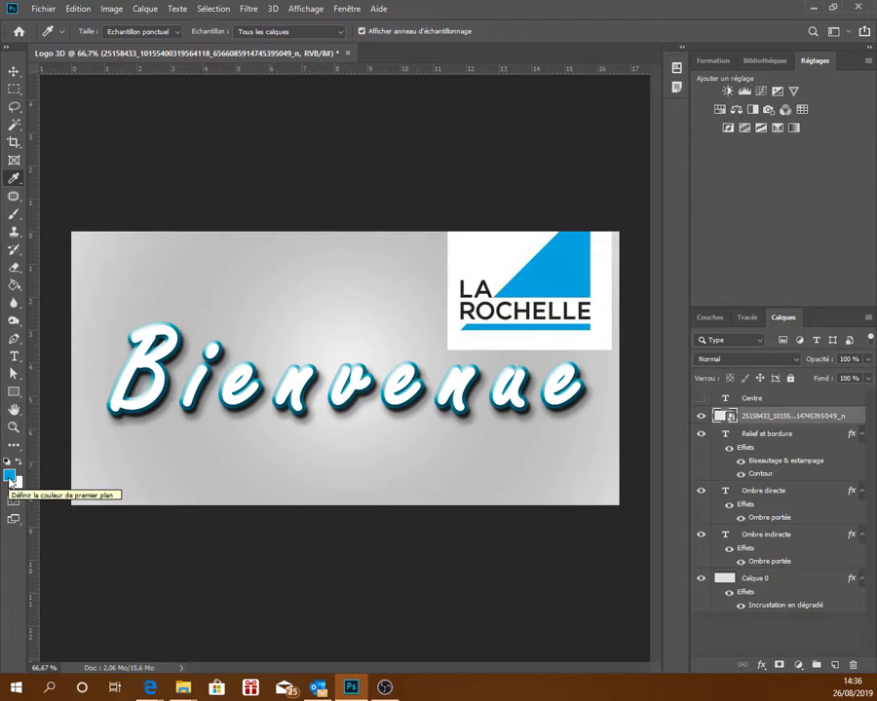
left_click(10, 475)
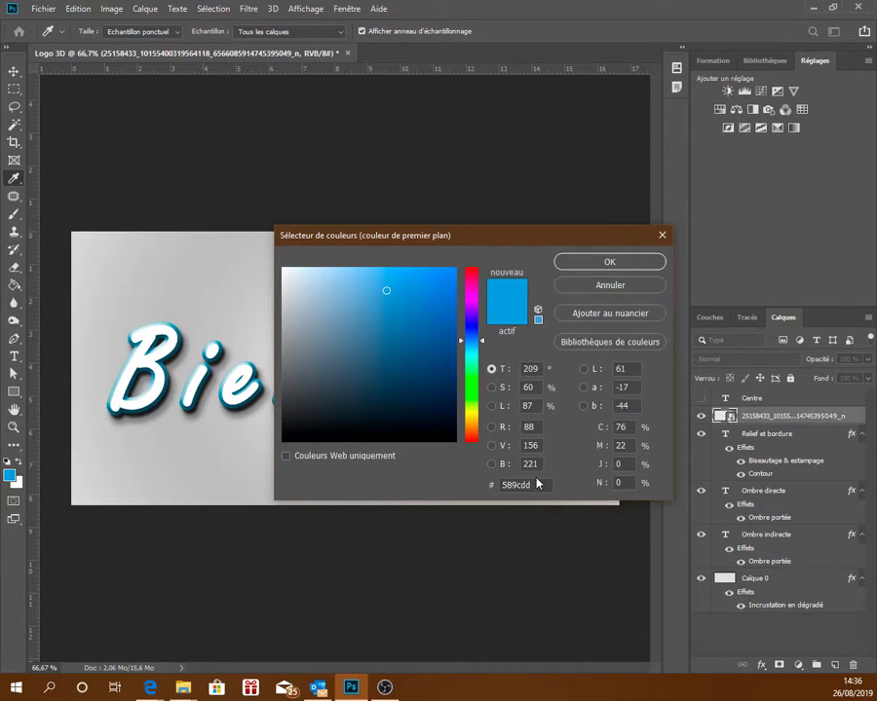
left_click_drag(538, 482, 493, 486)
left_click(586, 290)
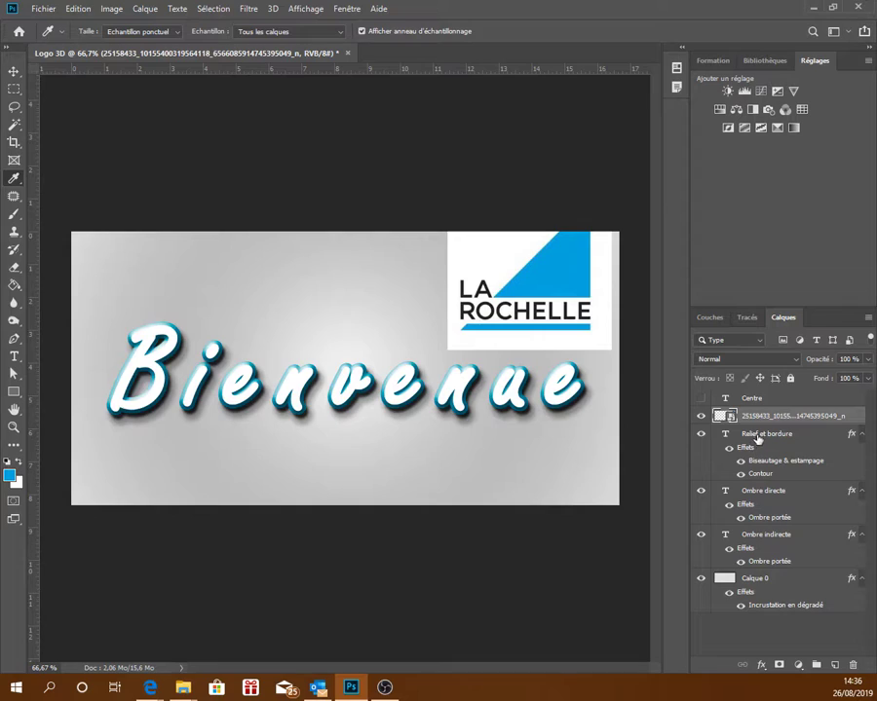
left_click(766, 434)
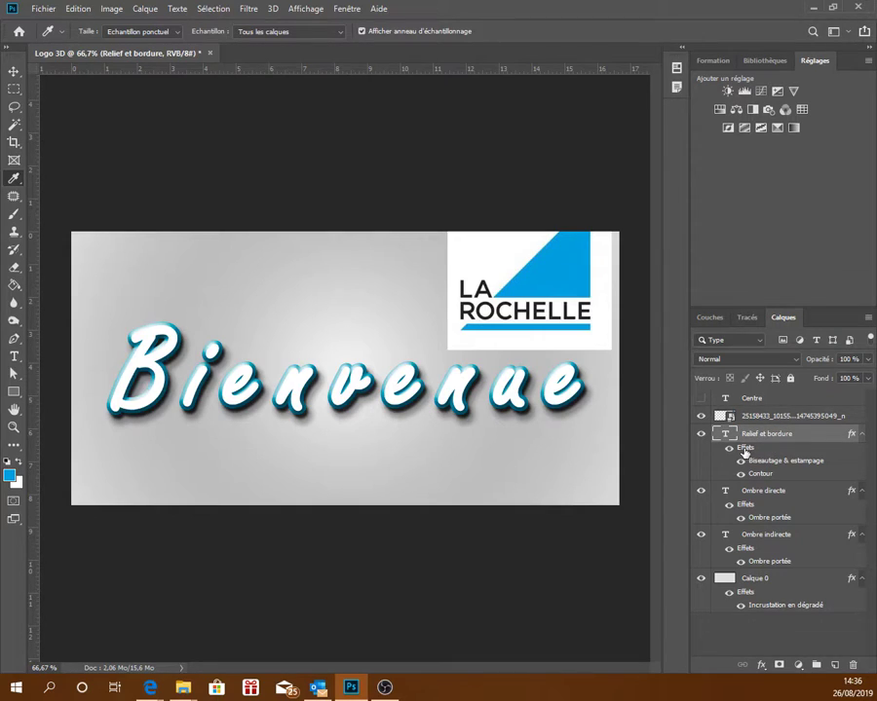
Add a 589cdd Colour Overlay in Normal mode to the Relief et bordure layer
double_click(745, 448)
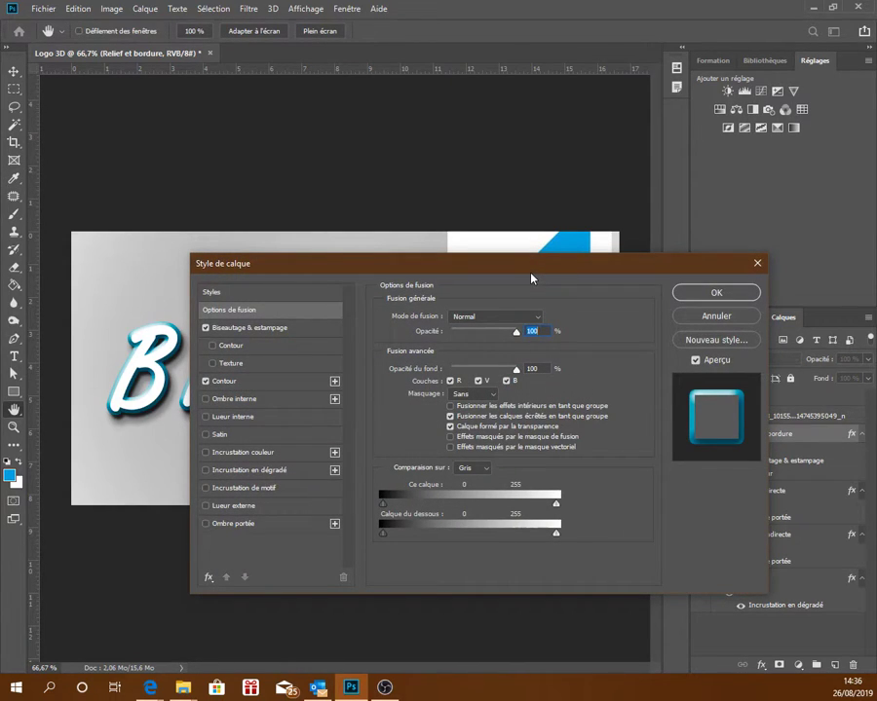
left_click(247, 453)
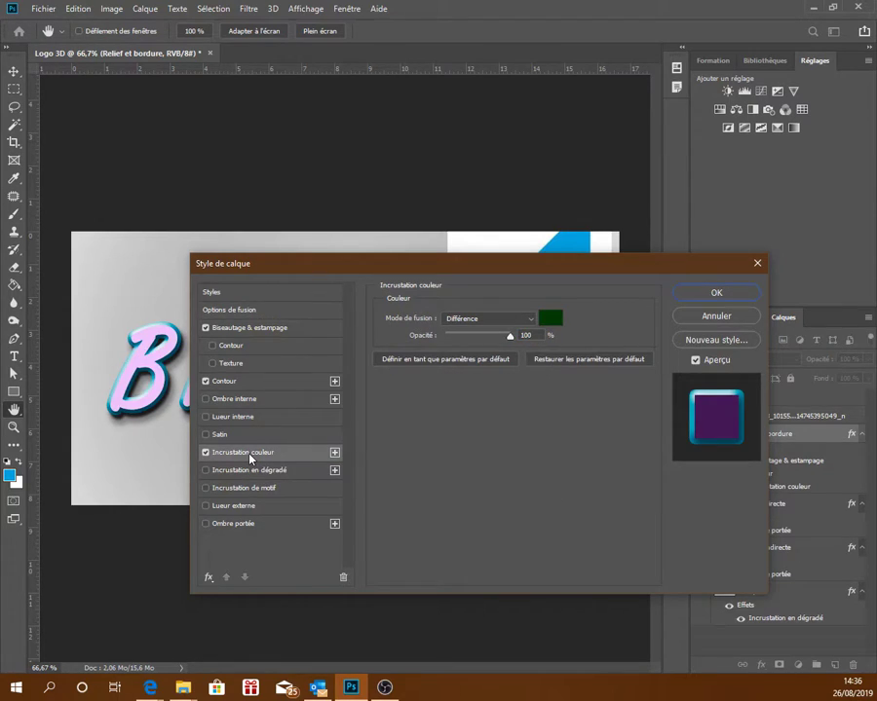
left_click(553, 320)
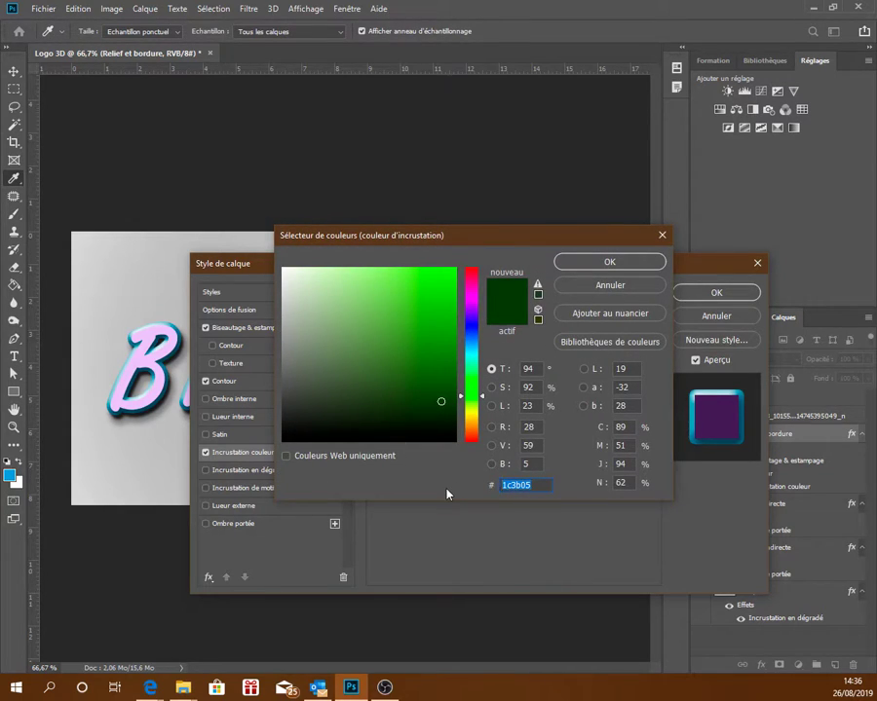
type("589cdd")
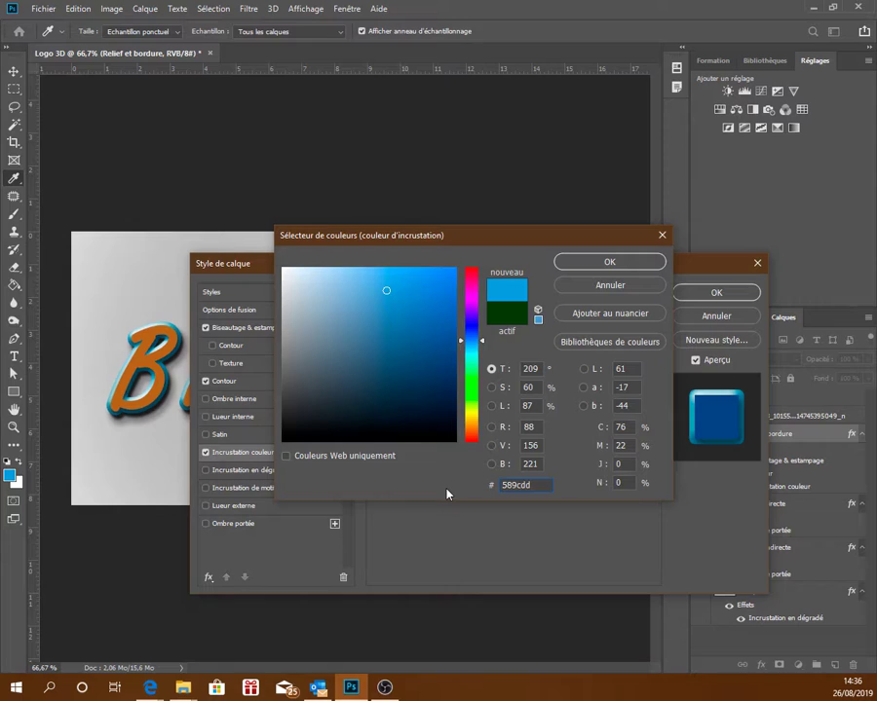
left_click(646, 265)
left_click(481, 322)
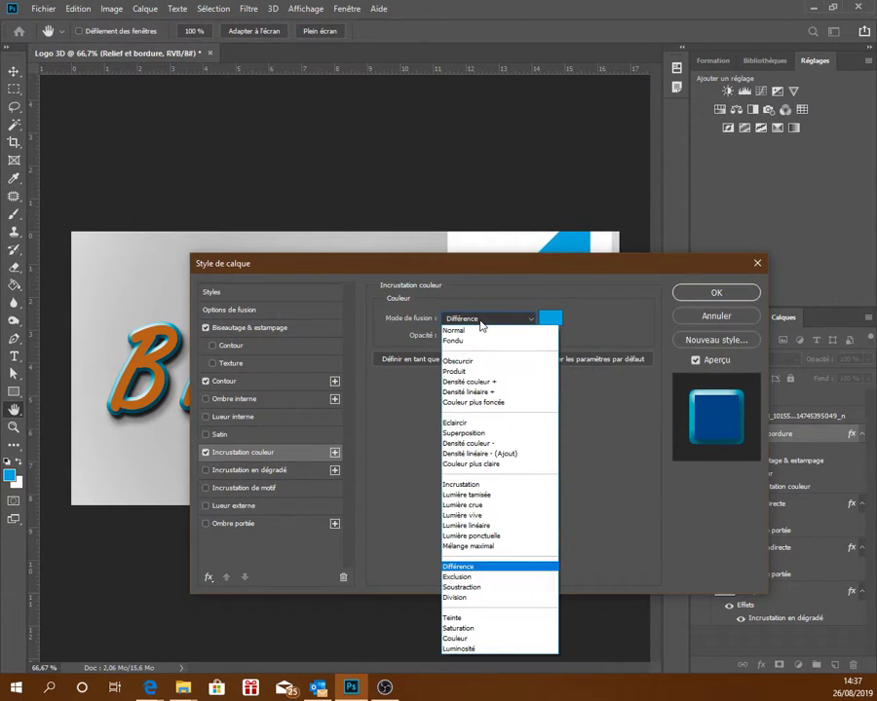
left_click(481, 331)
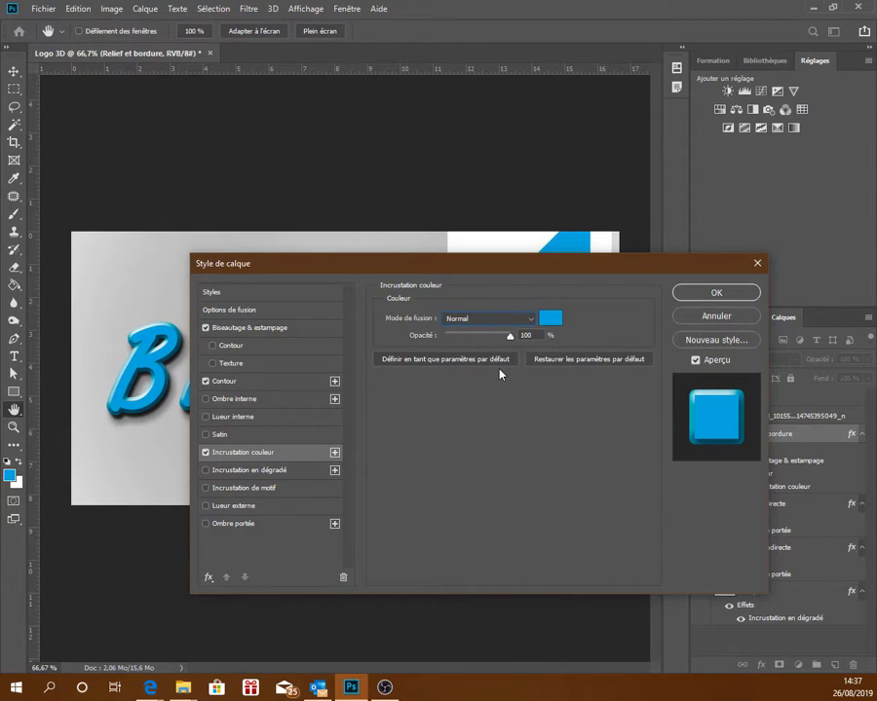
left_click_drag(391, 276, 438, 288)
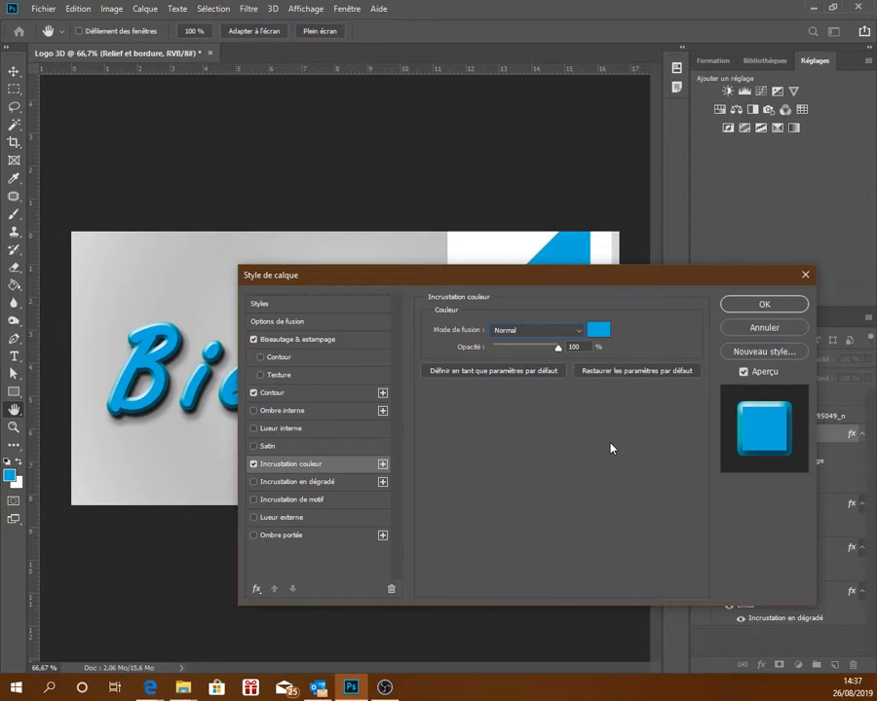
Enable a Normal-mode Drop Shadow coloured navy 22364e, the in-gamut match for 003552
left_click(289, 535)
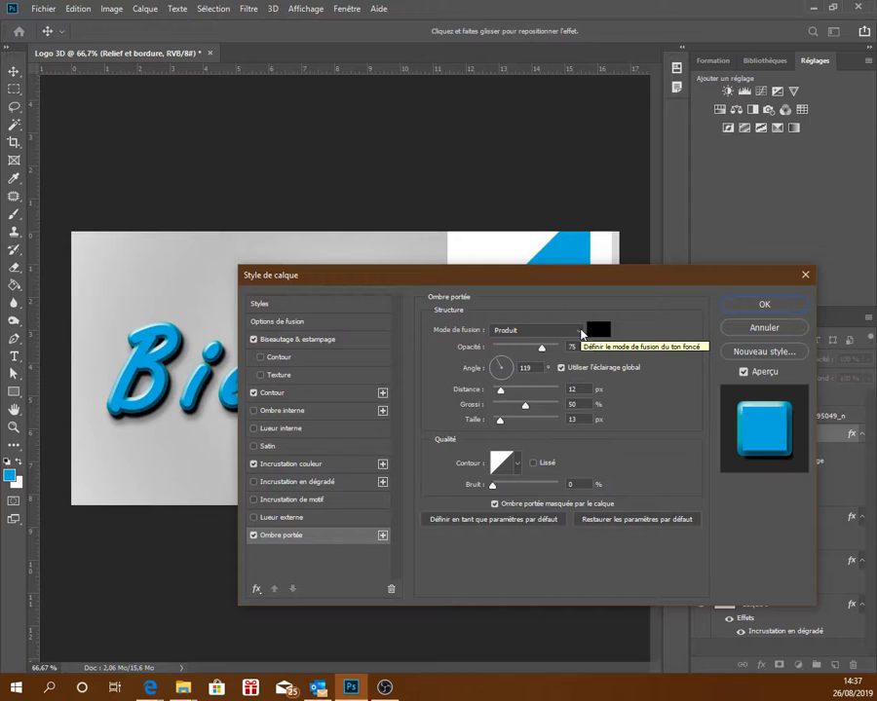
left_click(529, 332)
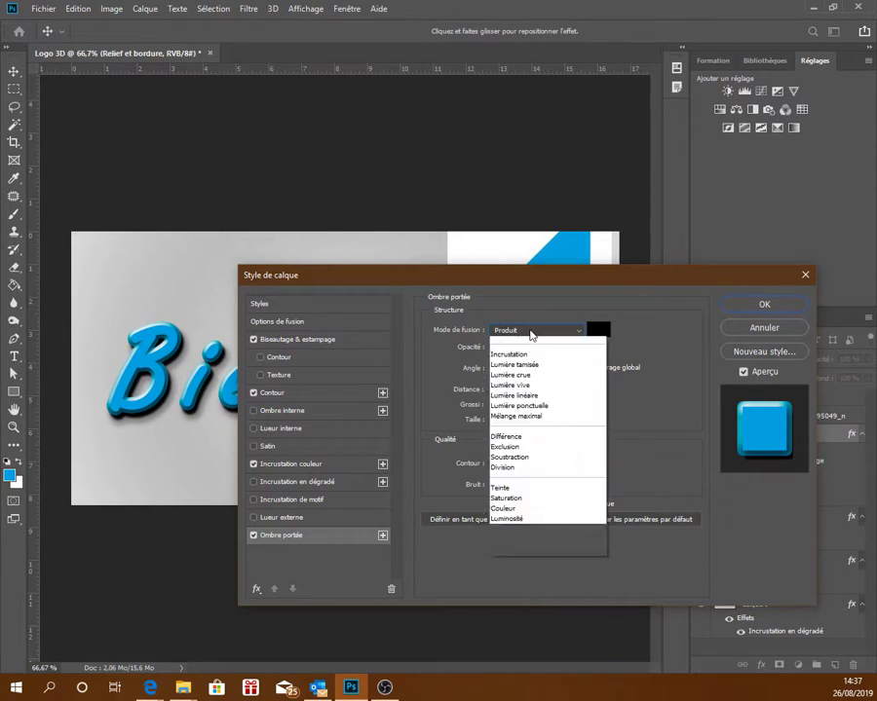
left_click(507, 342)
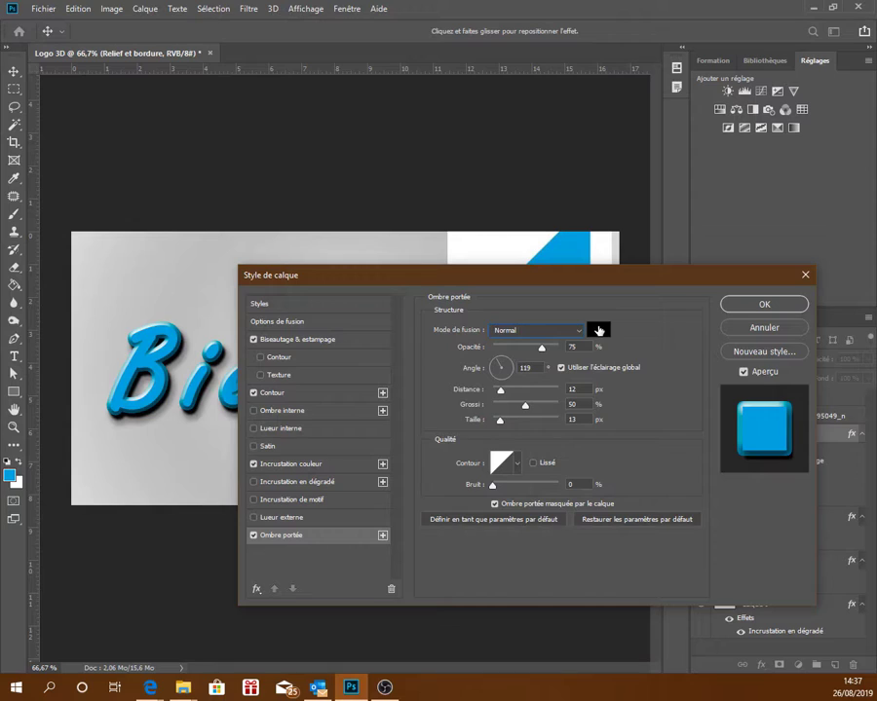
left_click(598, 330)
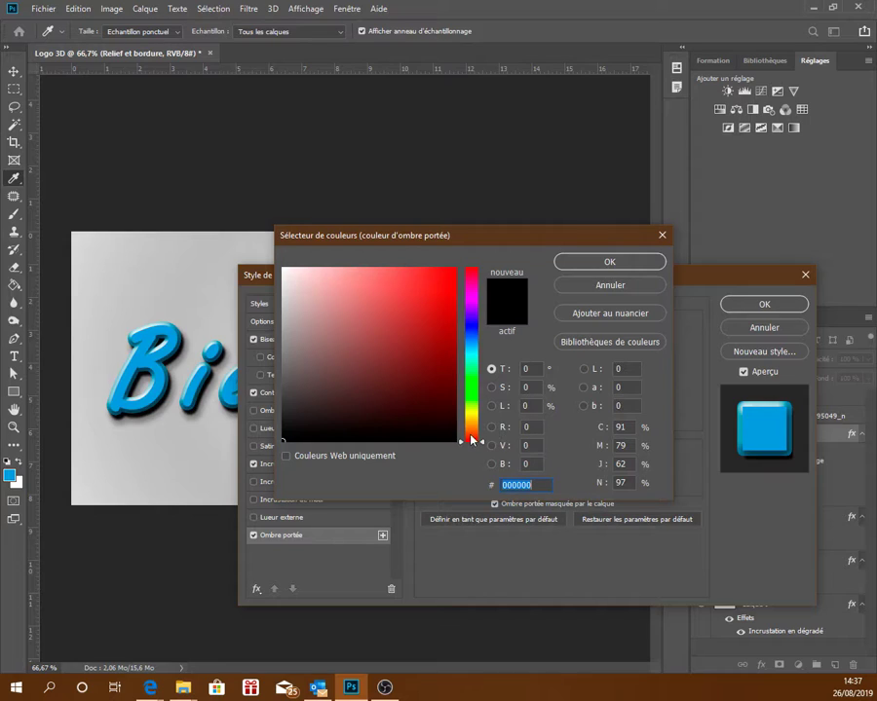
left_click_drag(471, 440, 491, 328)
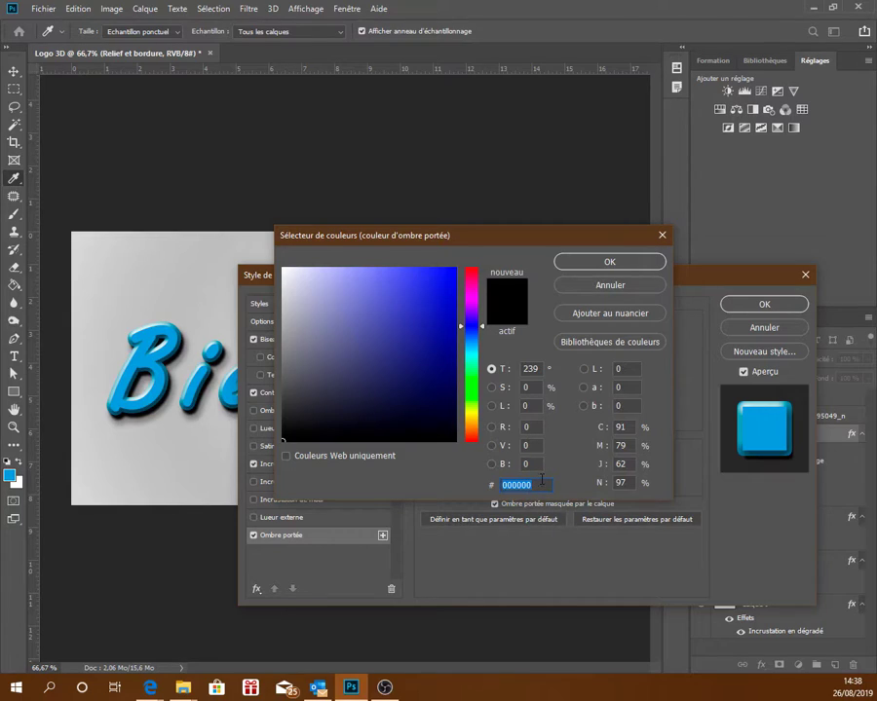
type("00")
type("3552")
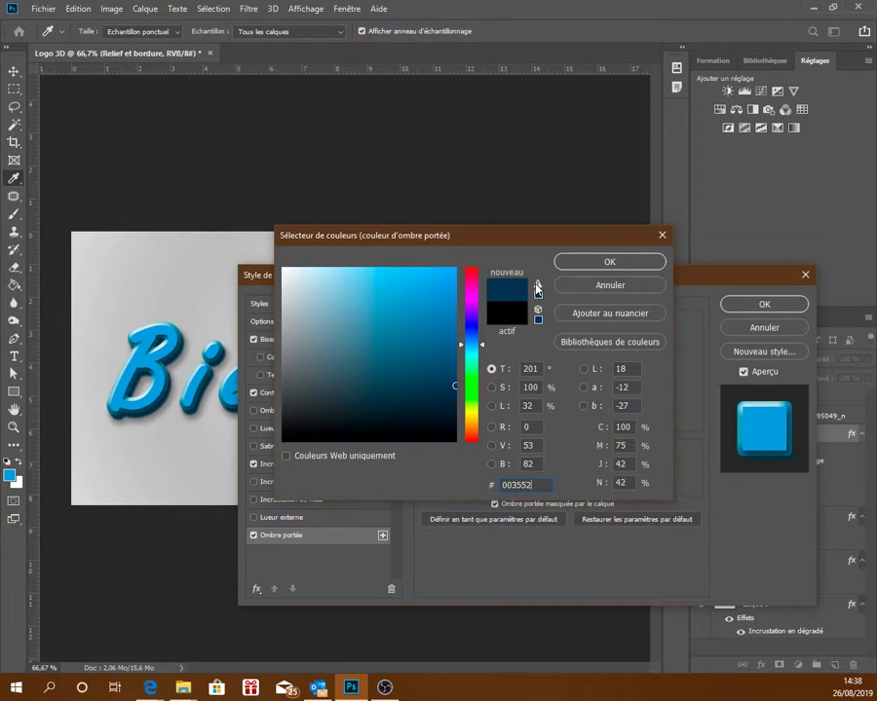
left_click(537, 296)
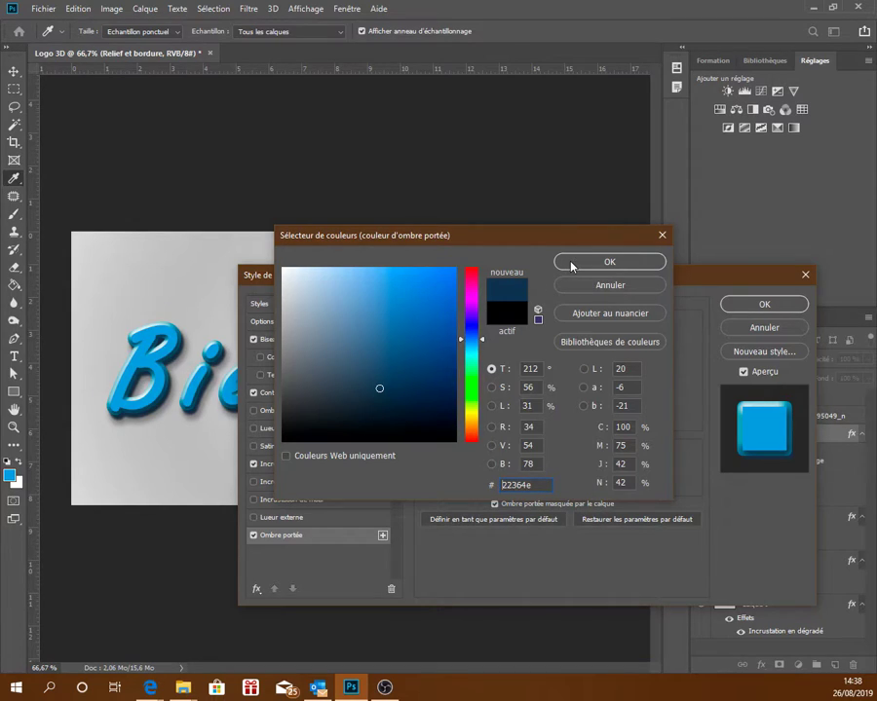
left_click(572, 264)
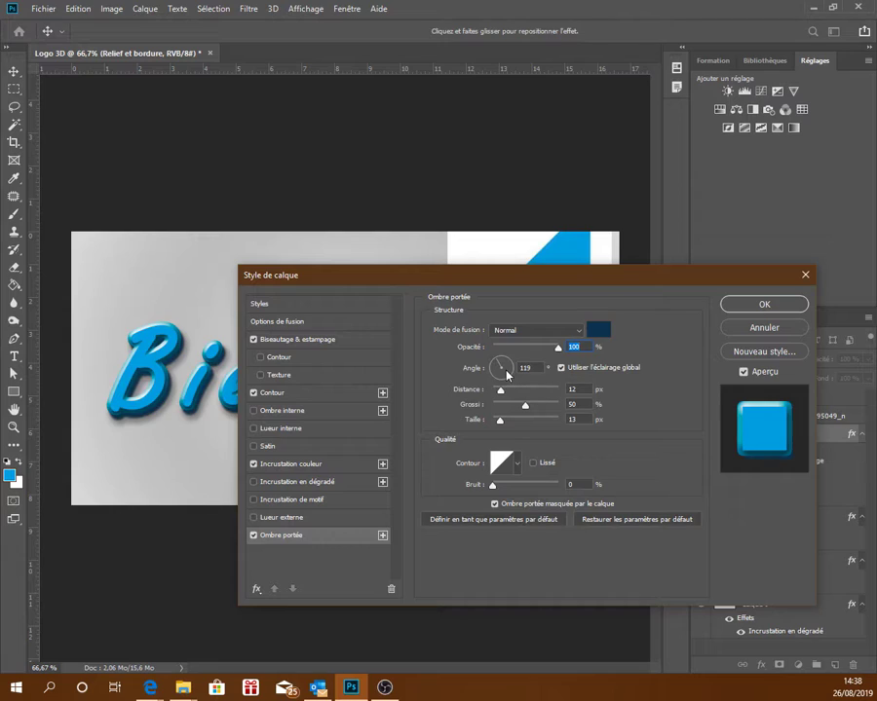
Set the drop shadow to 4 px distance, 100% spread and 9 px size, then apply
left_click_drag(502, 390, 497, 395)
left_click_drag(497, 396, 496, 395)
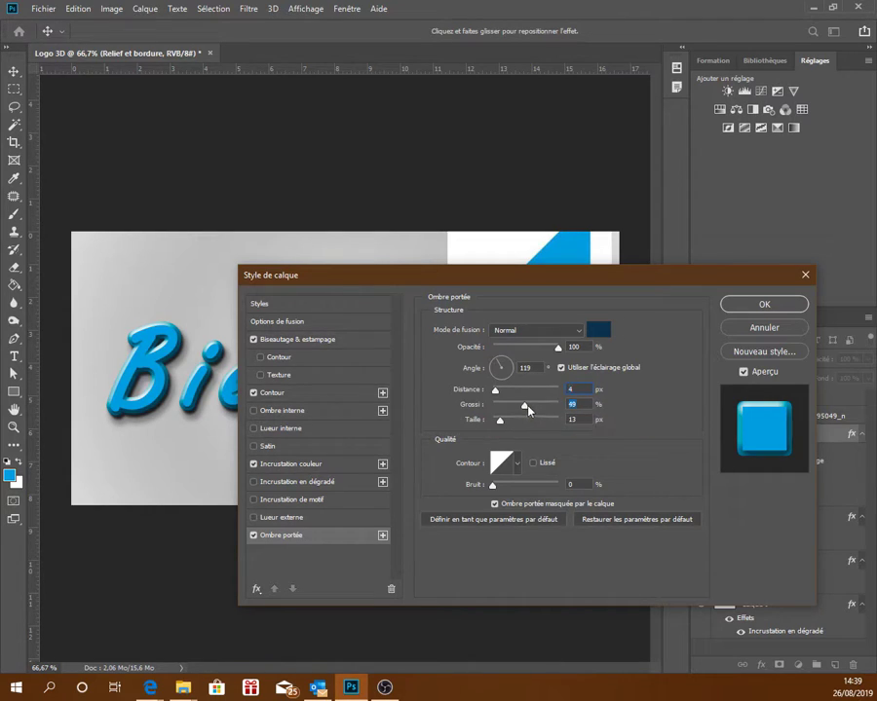
left_click_drag(525, 405, 576, 410)
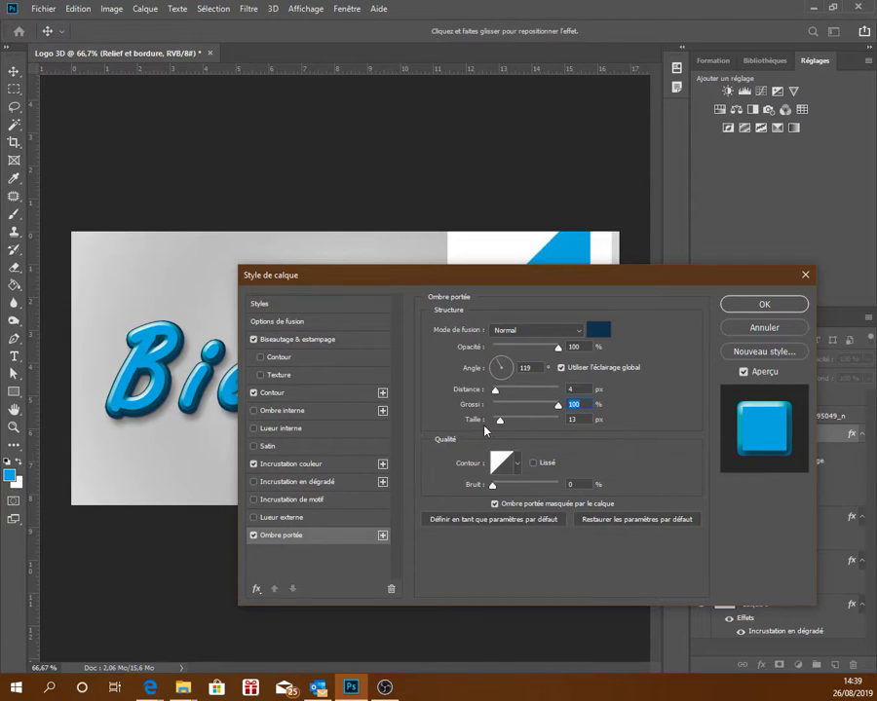
key("Tab")
type("9")
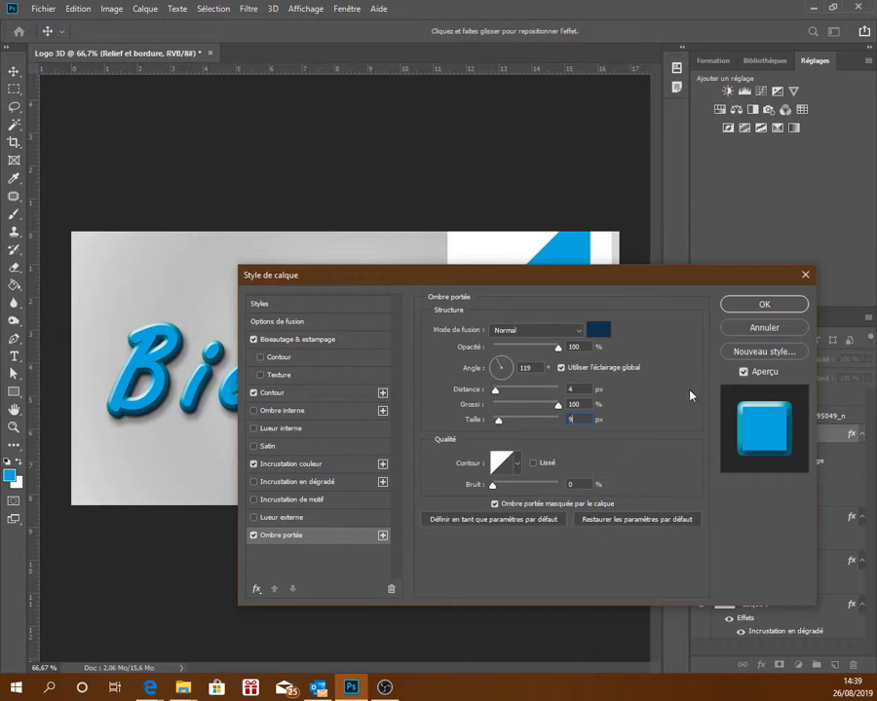
left_click(742, 306)
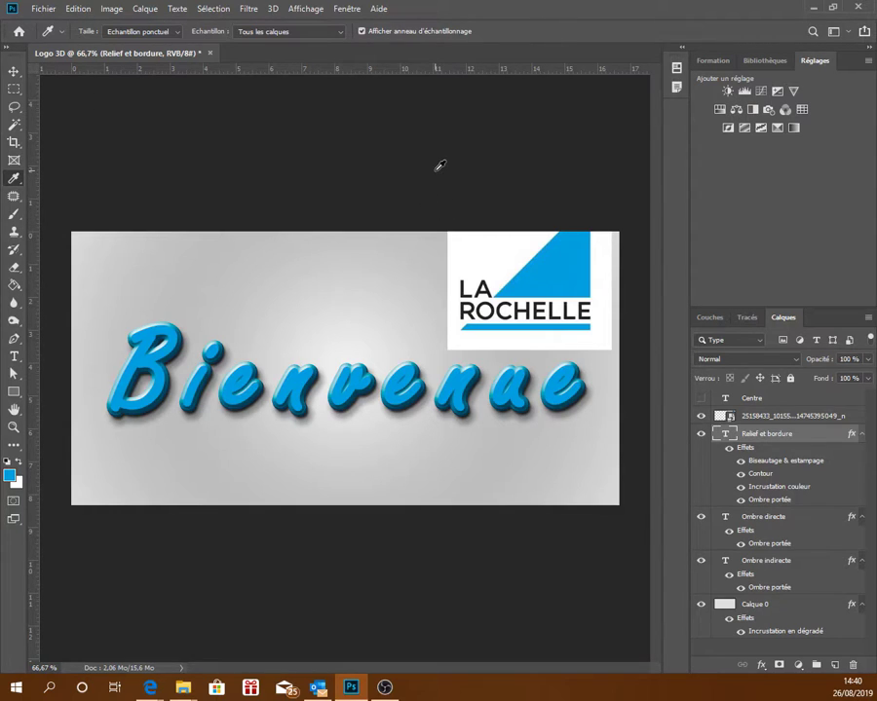
Return the canvas zoom to 66.7% and hide the La Rochelle logo layer
key("ctrl+minus")
key("ctrl+minus")
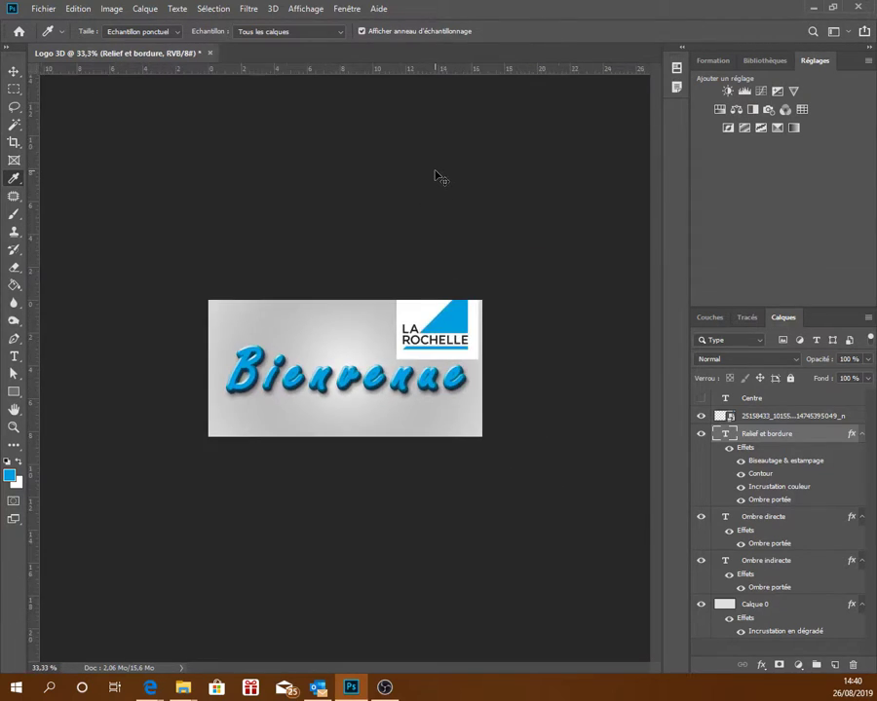
key("ctrl+minus")
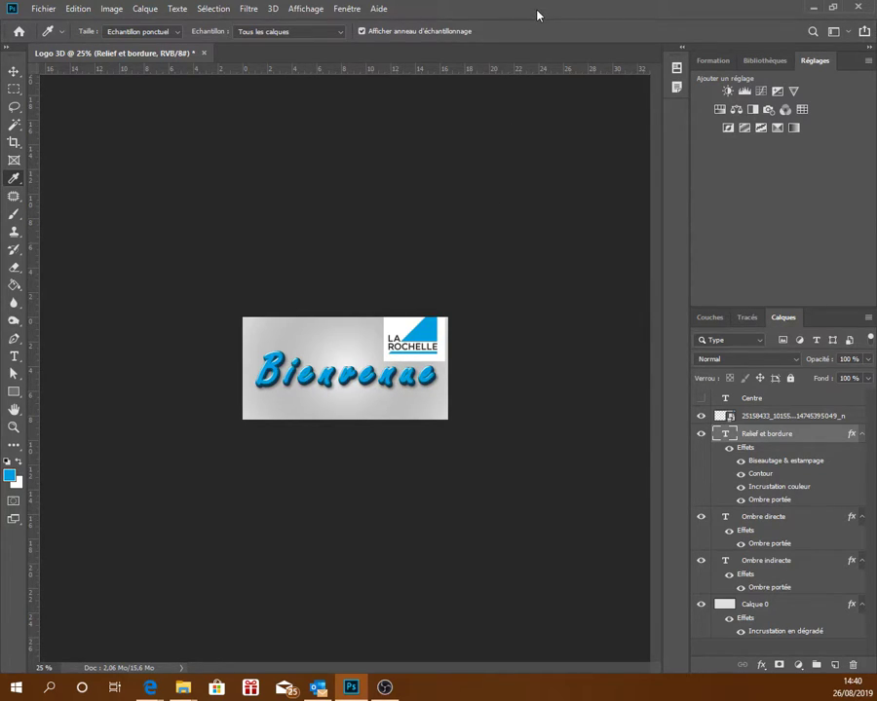
key("ctrl+plus")
key("ctrl+plus")
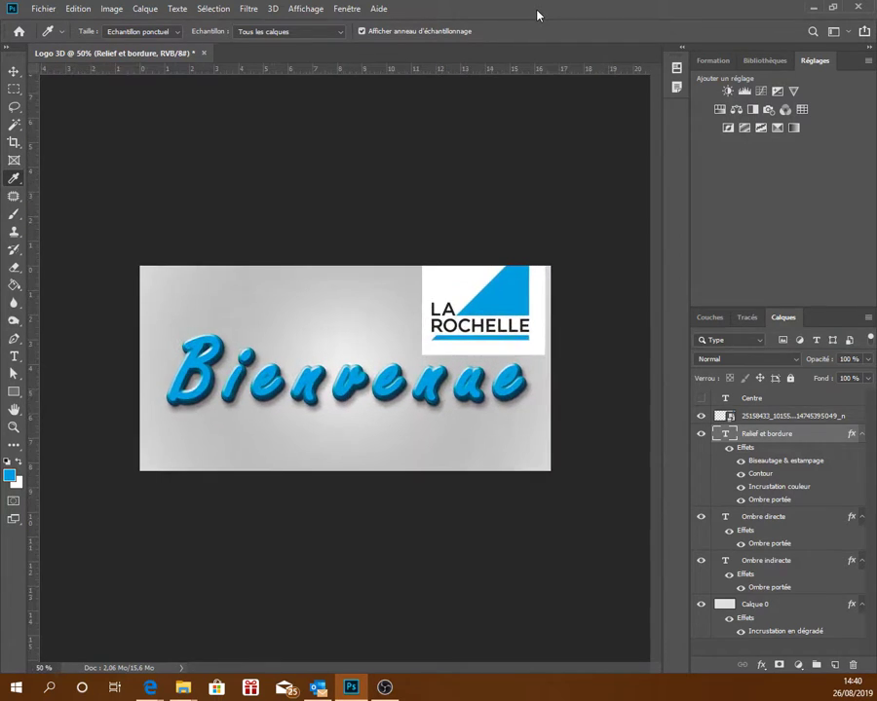
key("ctrl+plus")
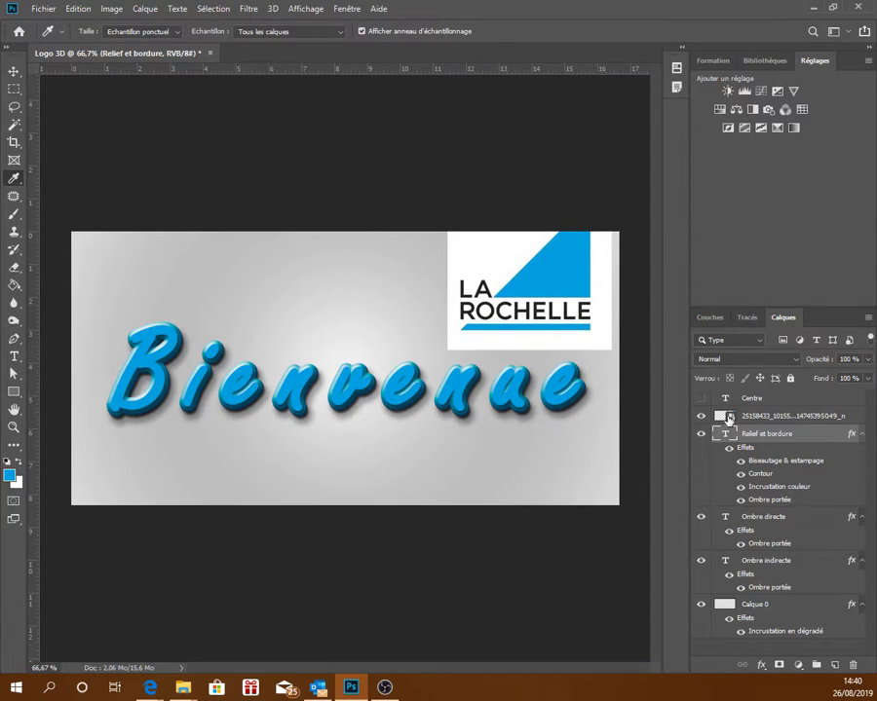
left_click(700, 416)
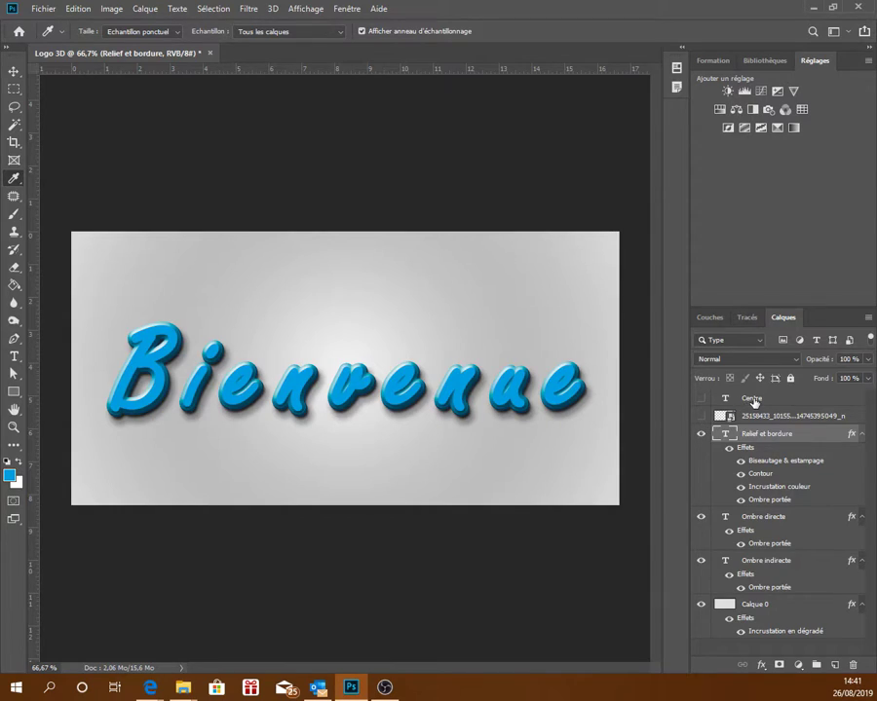
Open the Options de fusion layer style settings for the Centre text layer
left_click(752, 400)
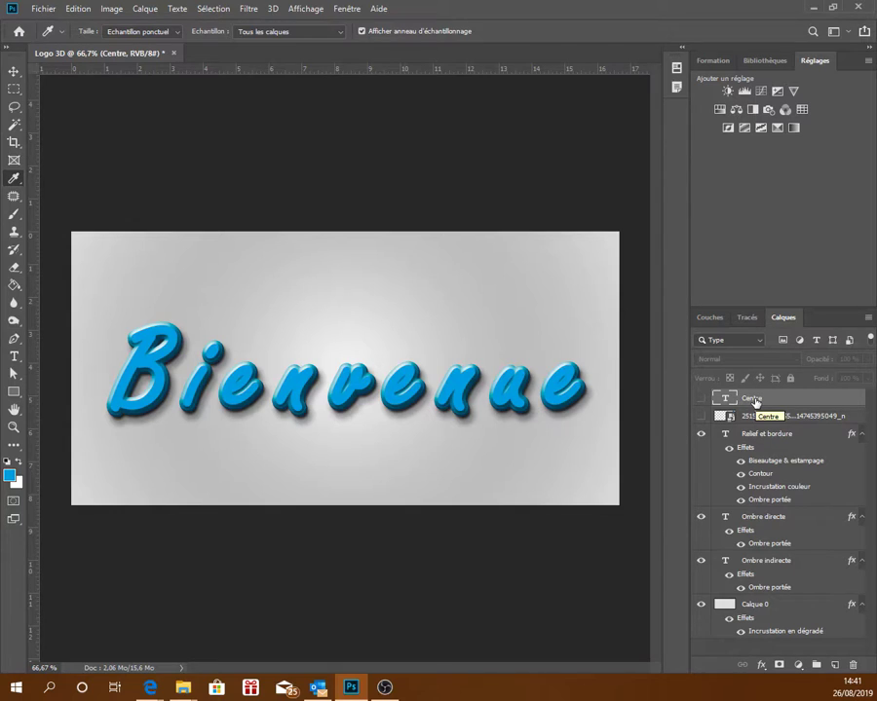
right_click(755, 401)
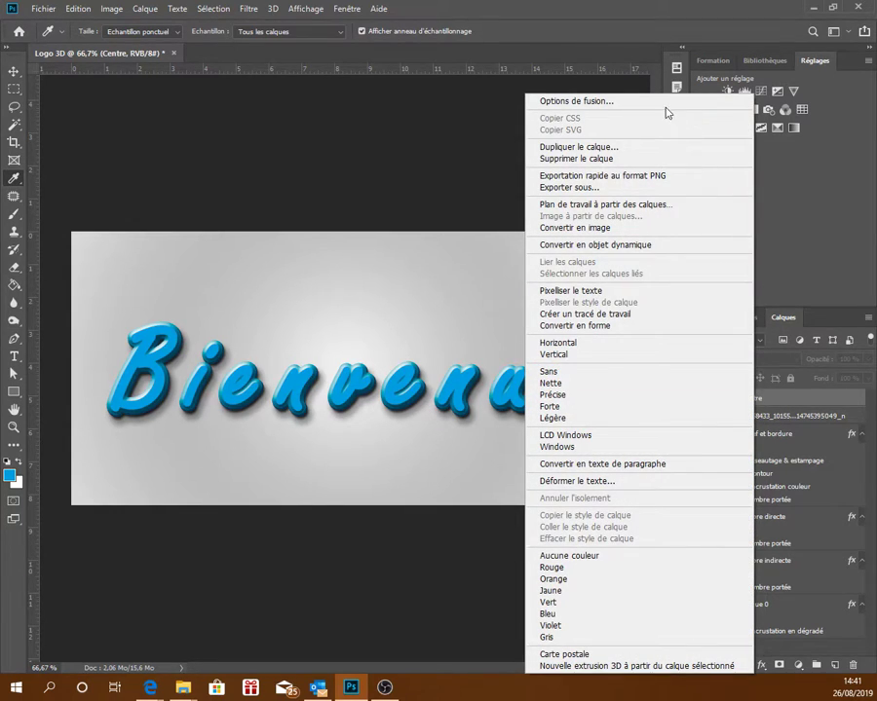
left_click(655, 102)
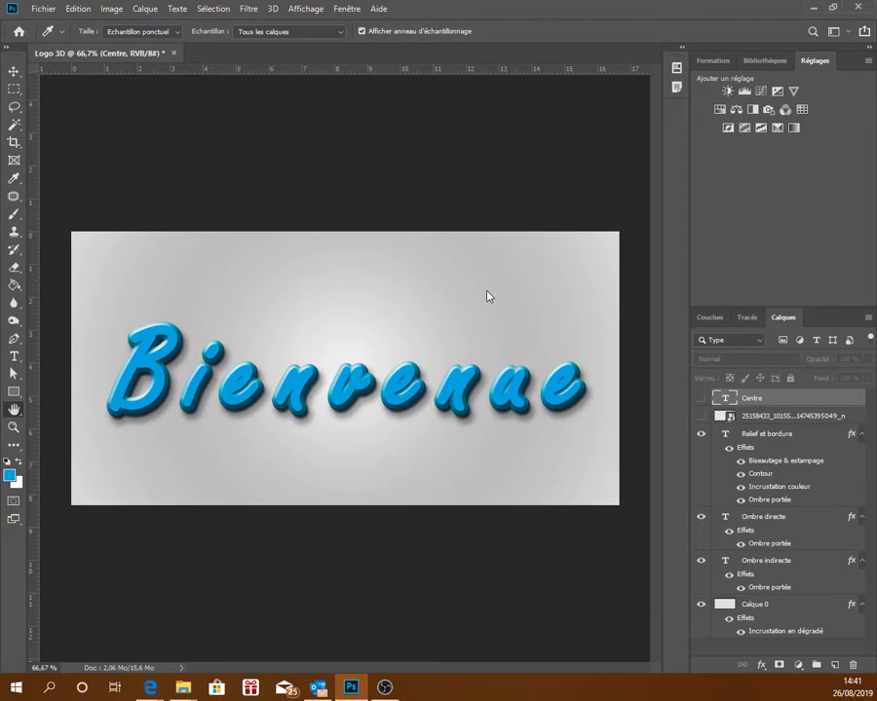
mouse_move(499, 283)
left_mouse_down()
mouse_move(527, 262)
mouse_move(531, 247)
left_mouse_up()
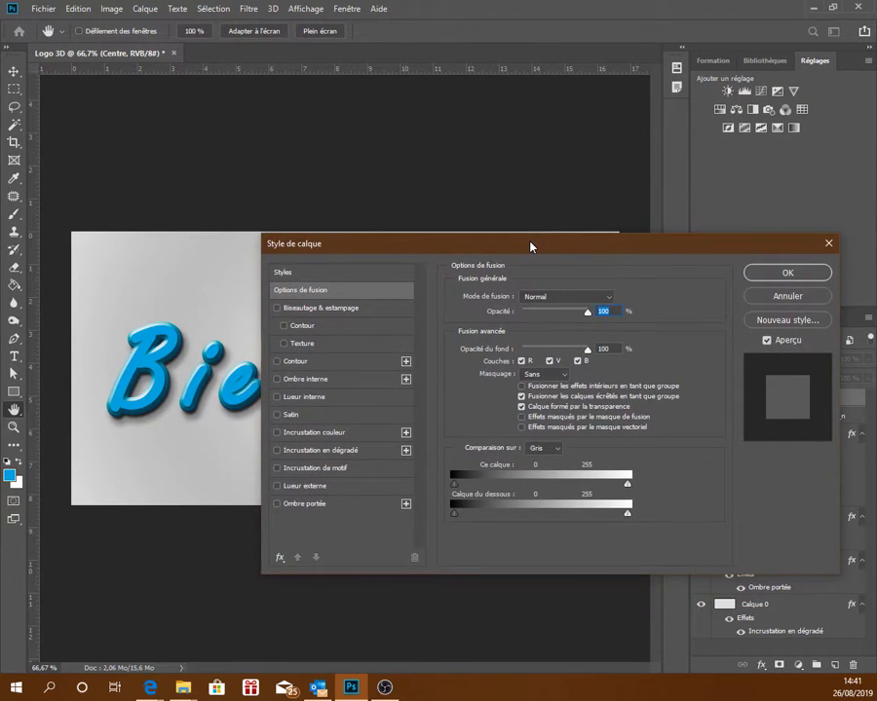
Enable Biseautage & estampage on Centre in Estampage oreiller style with 12 px Flou
left_click(338, 309)
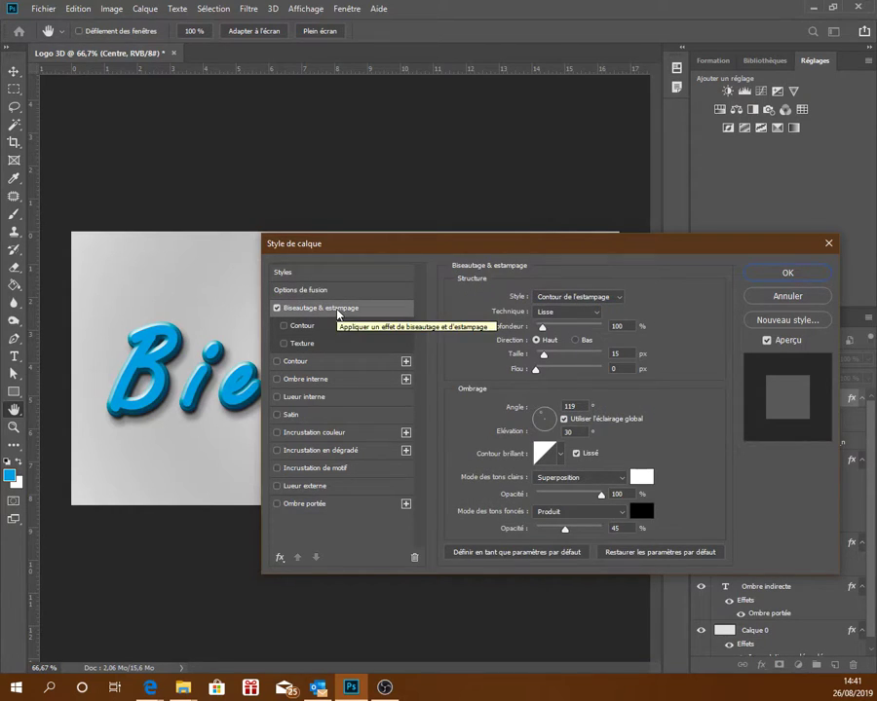
left_click(573, 297)
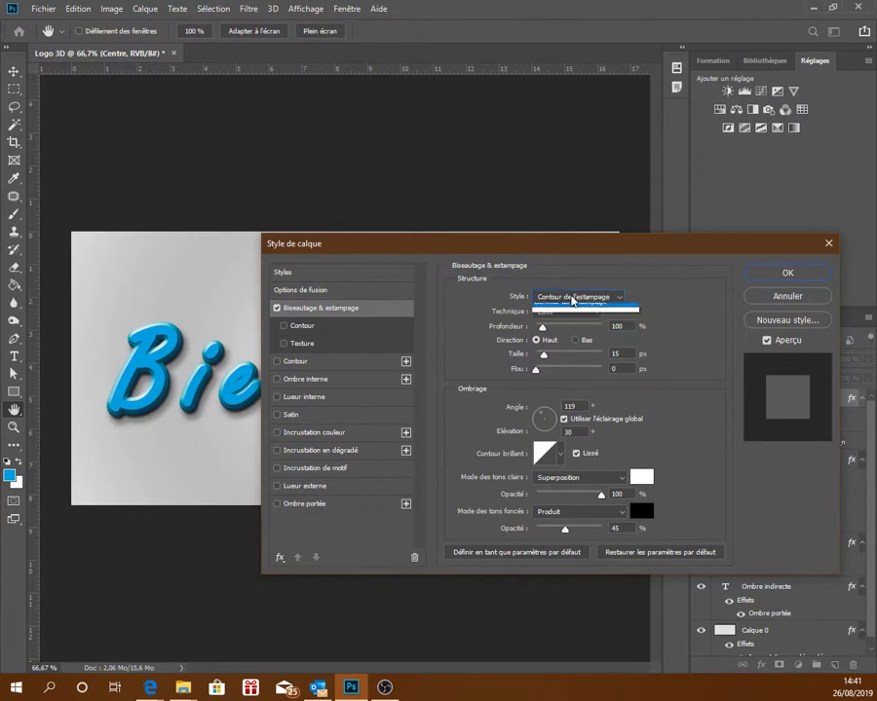
left_click(592, 340)
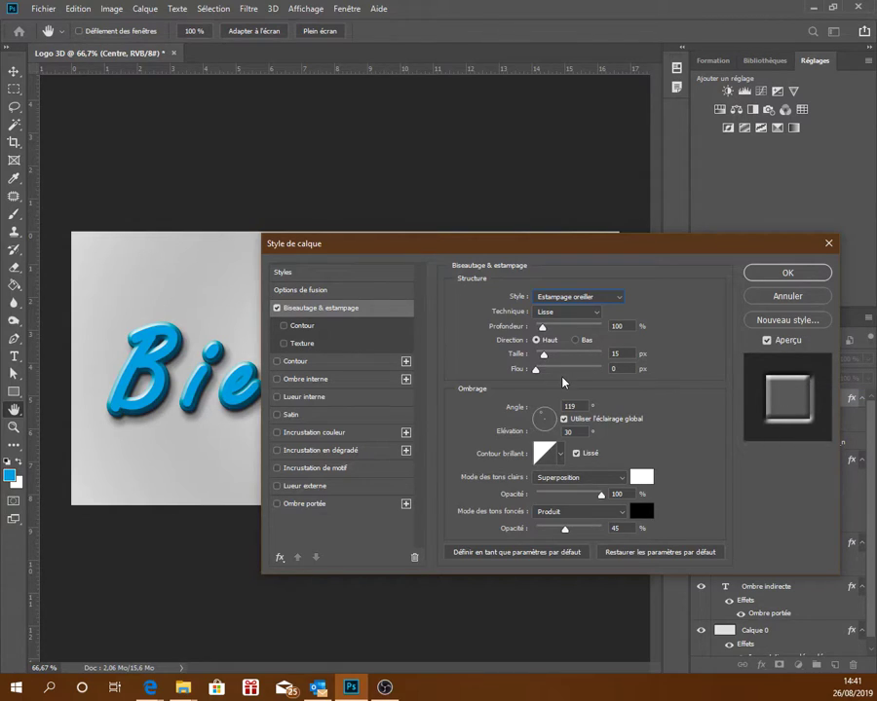
left_click_drag(538, 370, 581, 376)
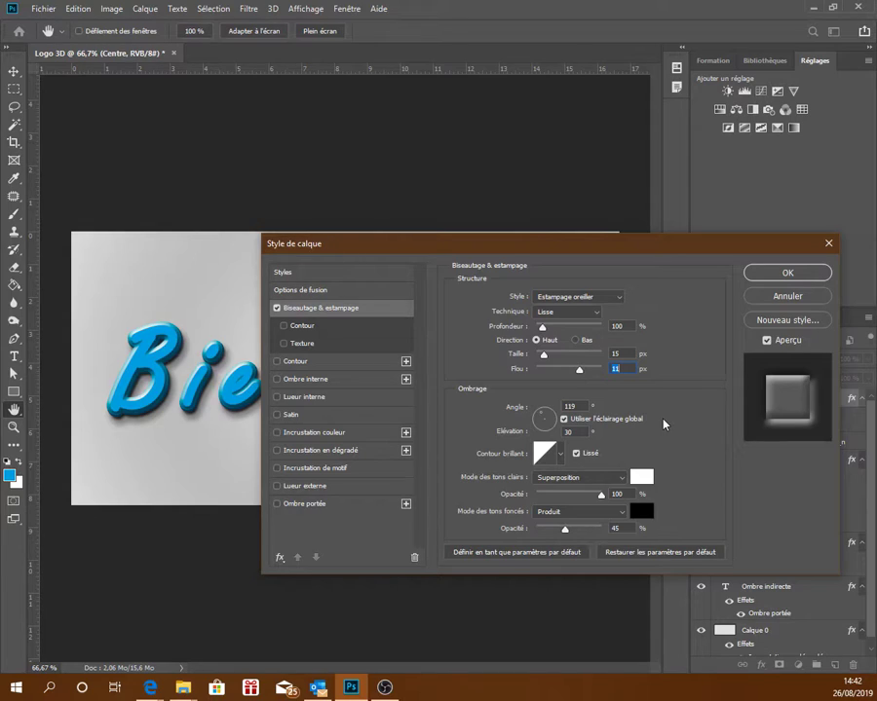
key("Up")
Turn off gloss Lissé and set bevel highlights to Densité couleur - at 63% opacity
left_click(576, 453)
left_click(590, 482)
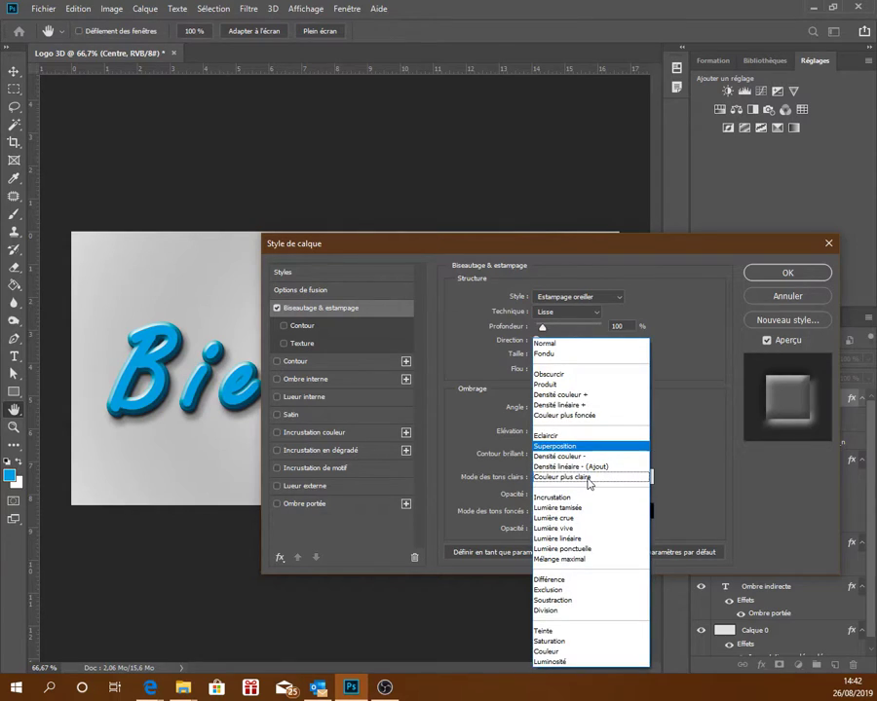
left_click(582, 456)
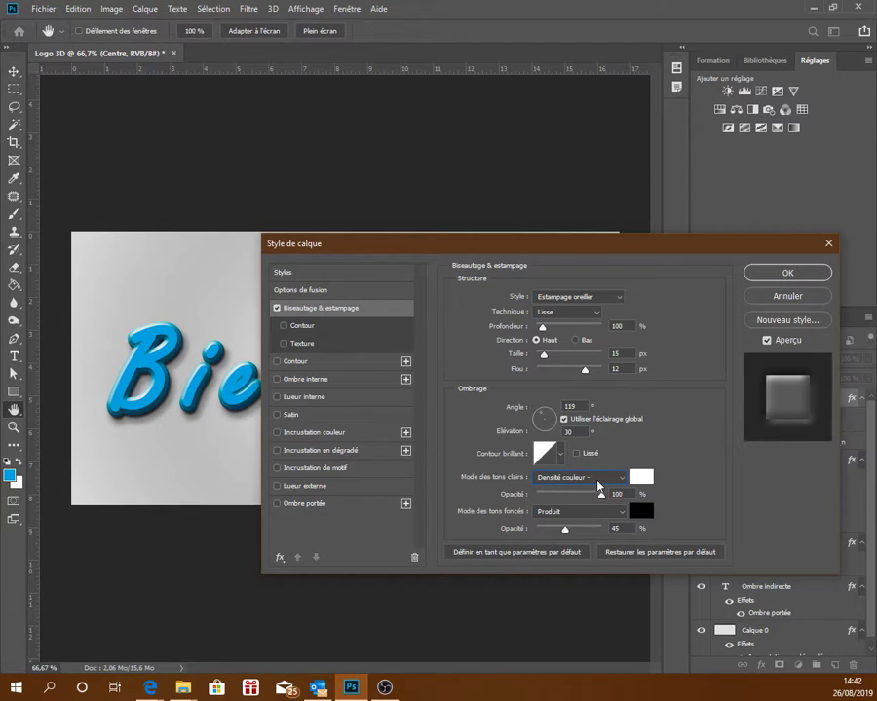
left_click_drag(600, 494, 576, 495)
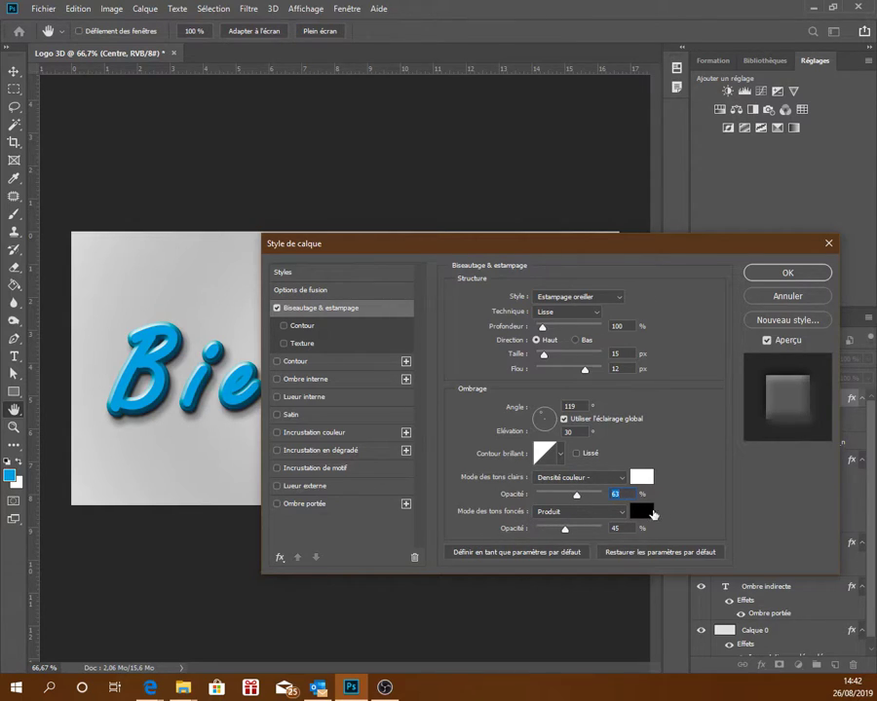
Change the bevel shadow-tone colour to white (RGB 255, 255, 255)
left_click(642, 512)
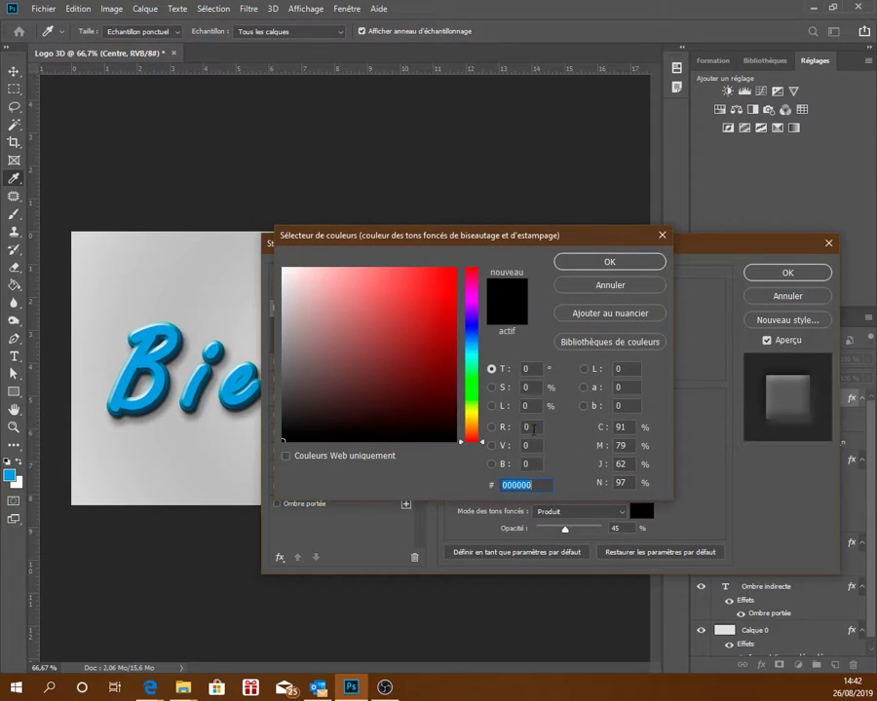
type("255")
key("Tab")
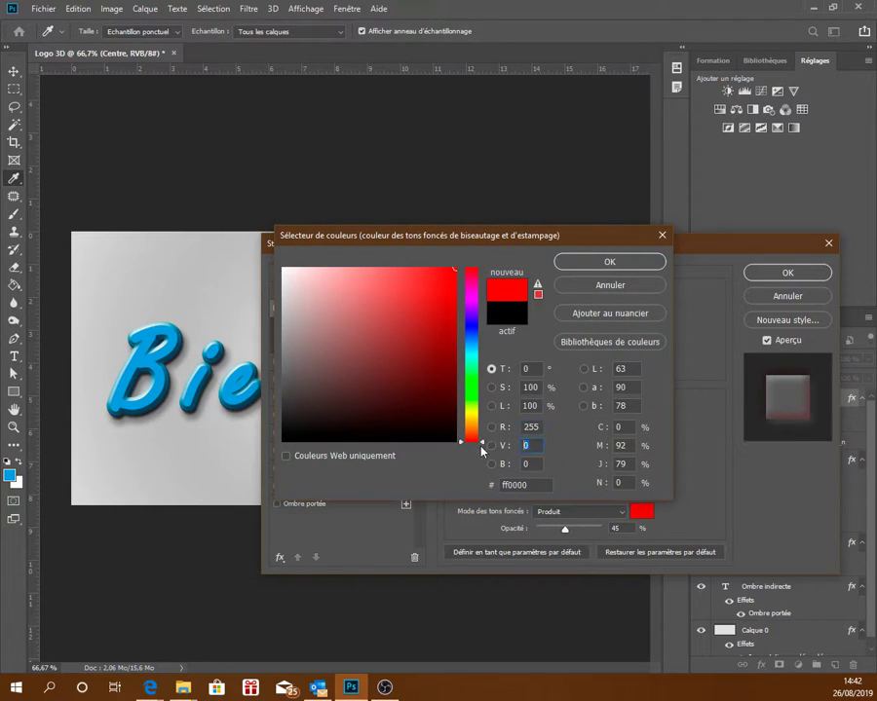
type("255")
key("Tab")
type("255")
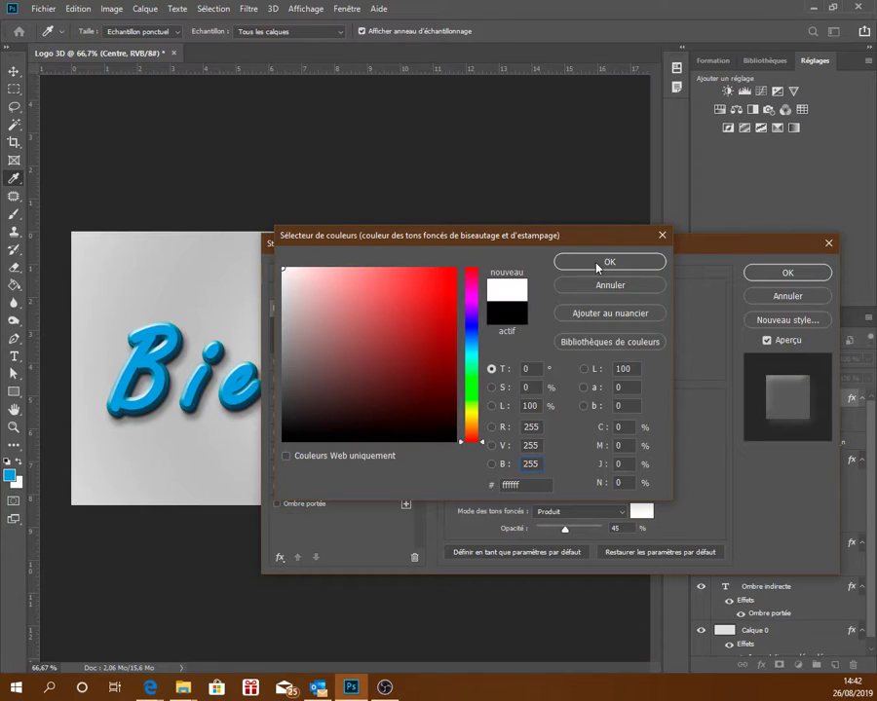
left_click(609, 262)
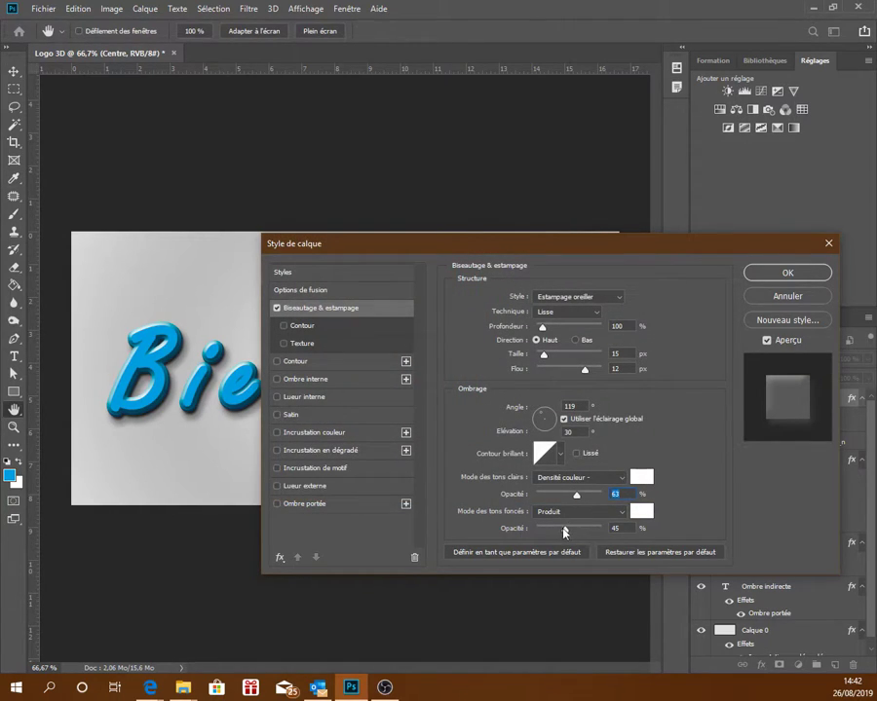
Raise shadow-tone opacity to 78%, add an Ombre interne, and apply the layer style
left_click_drag(566, 529, 596, 532)
left_click(317, 383)
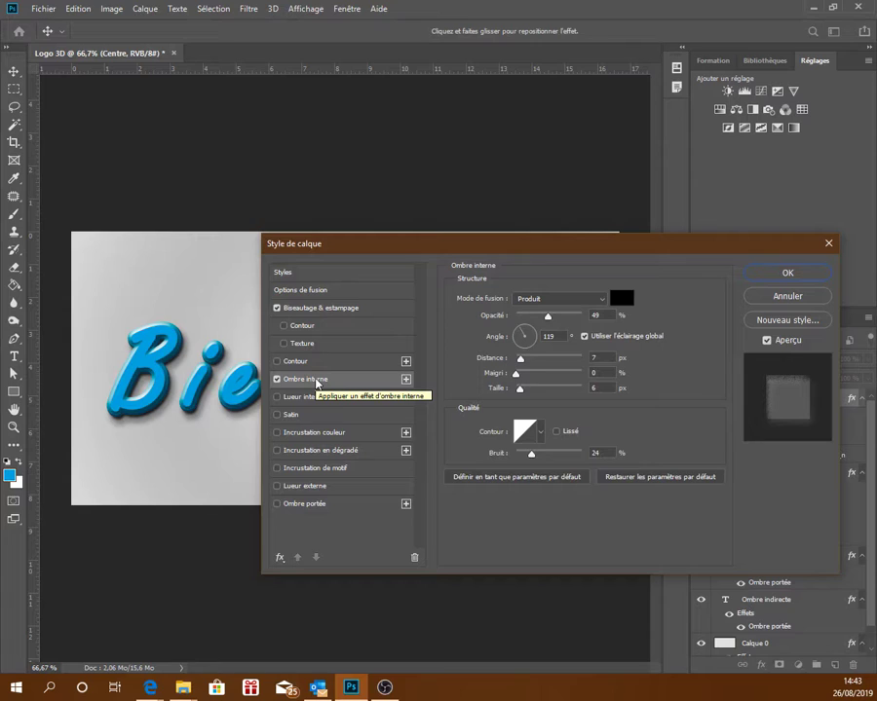
left_click_drag(660, 244, 480, 247)
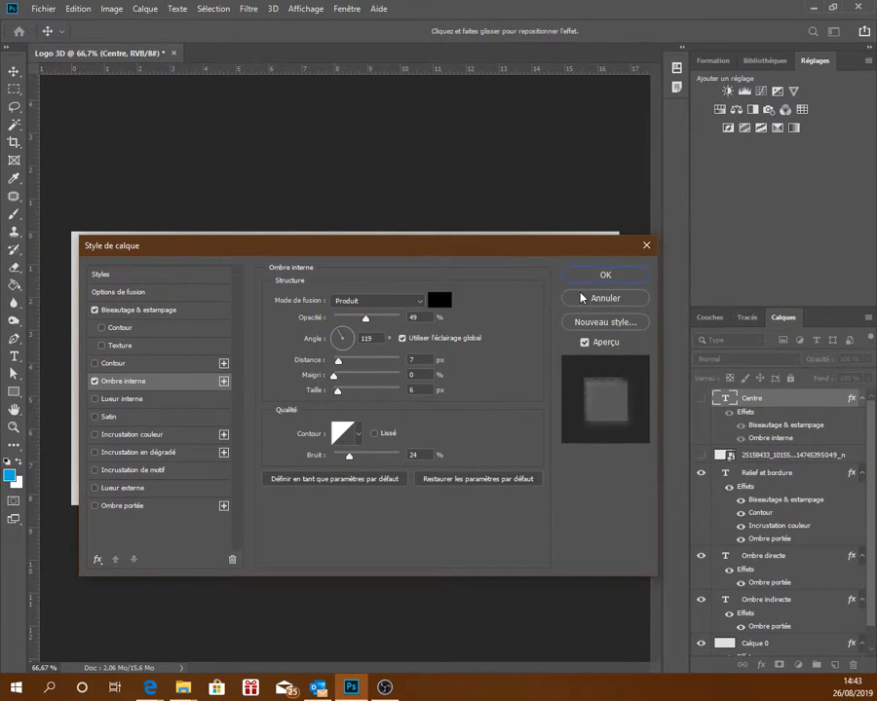
left_click(604, 276)
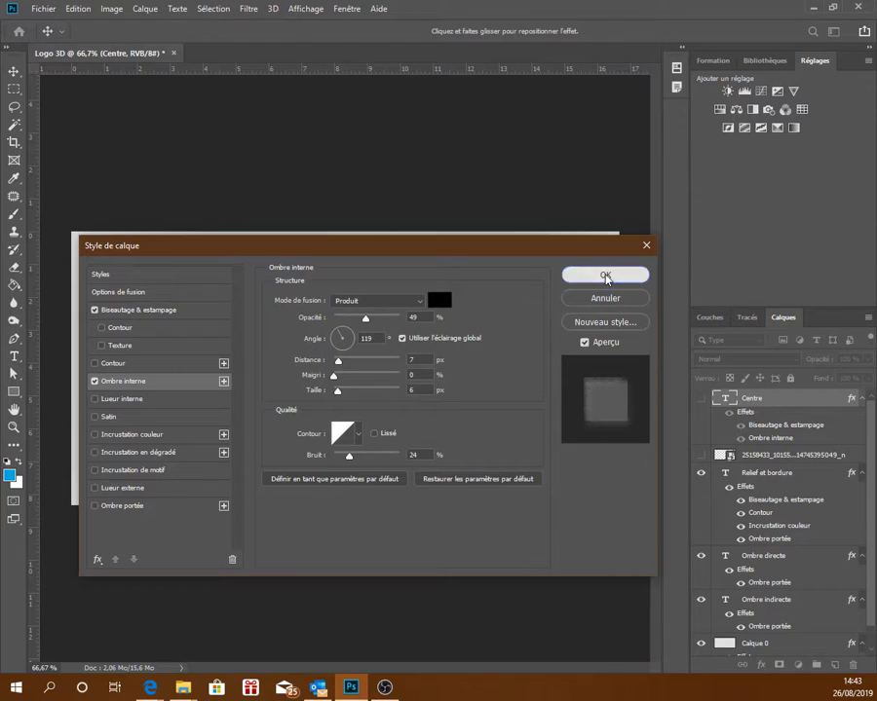
left_click(700, 399)
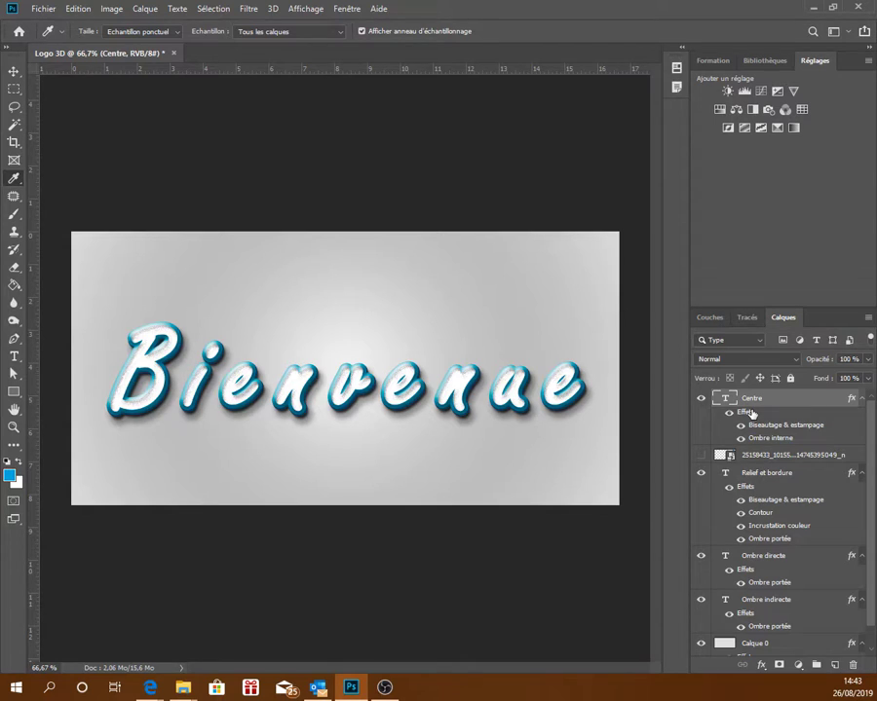
Reopen the Centre layer's Layer Style dialog on its Ombre interne settings
key("h")
double_click(743, 419)
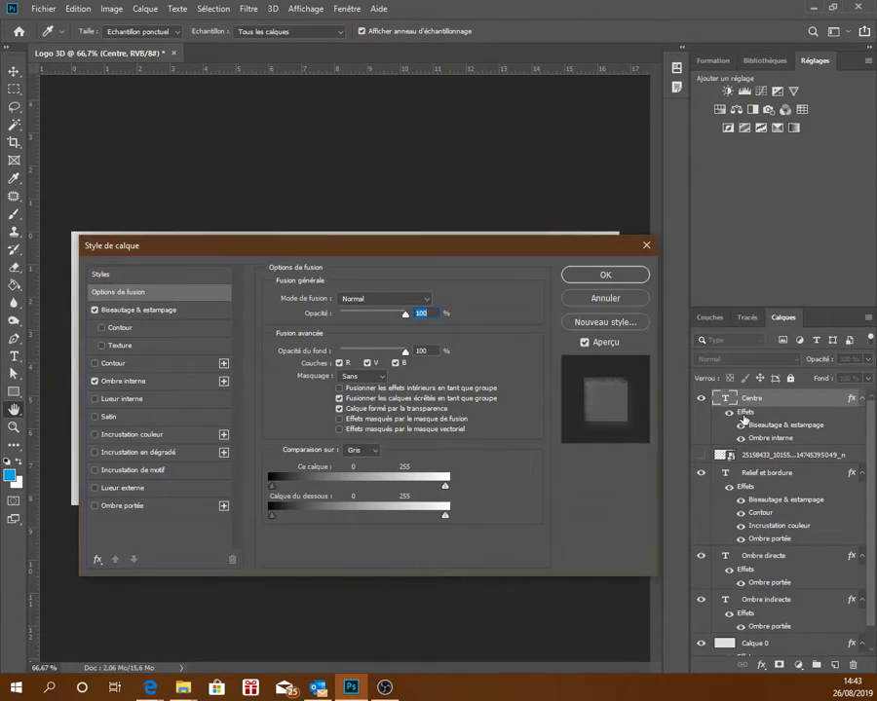
left_click_drag(346, 250, 548, 148)
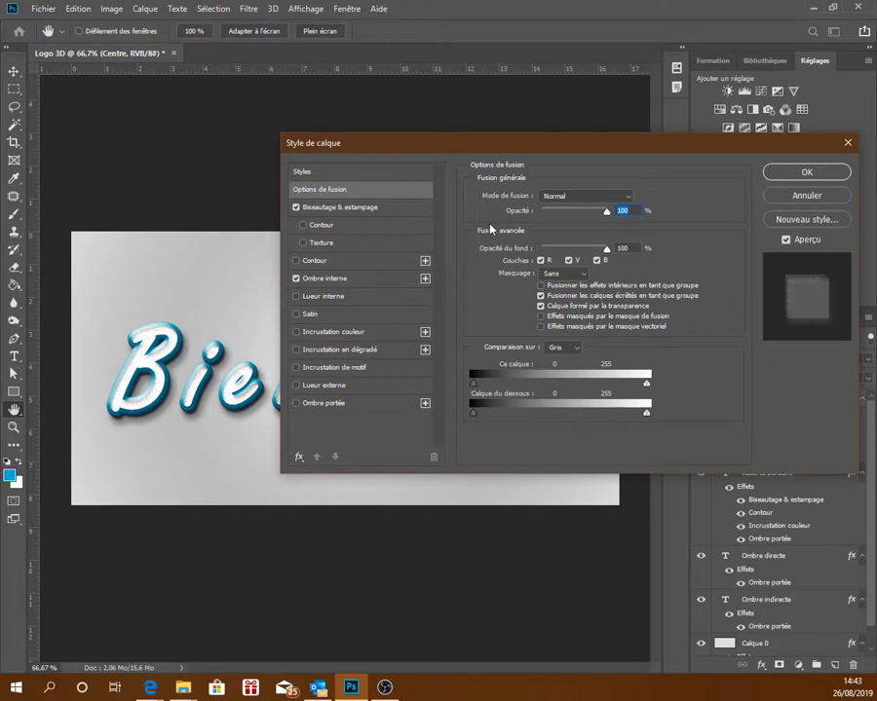
left_click(337, 278)
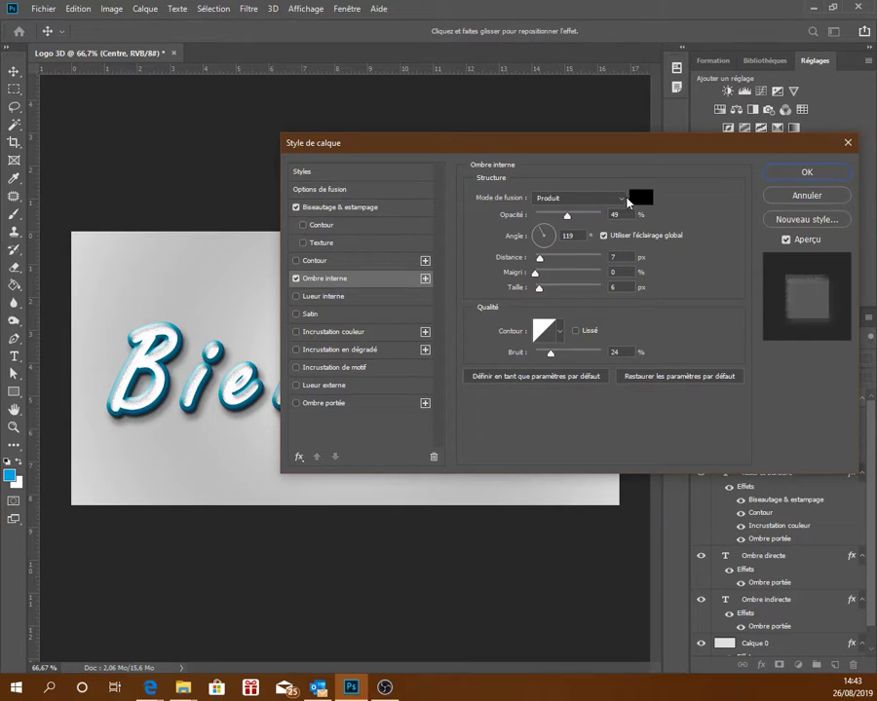
Change the inner shadow colour to dark blue #24496a, starting from hex 003550
left_click(643, 199)
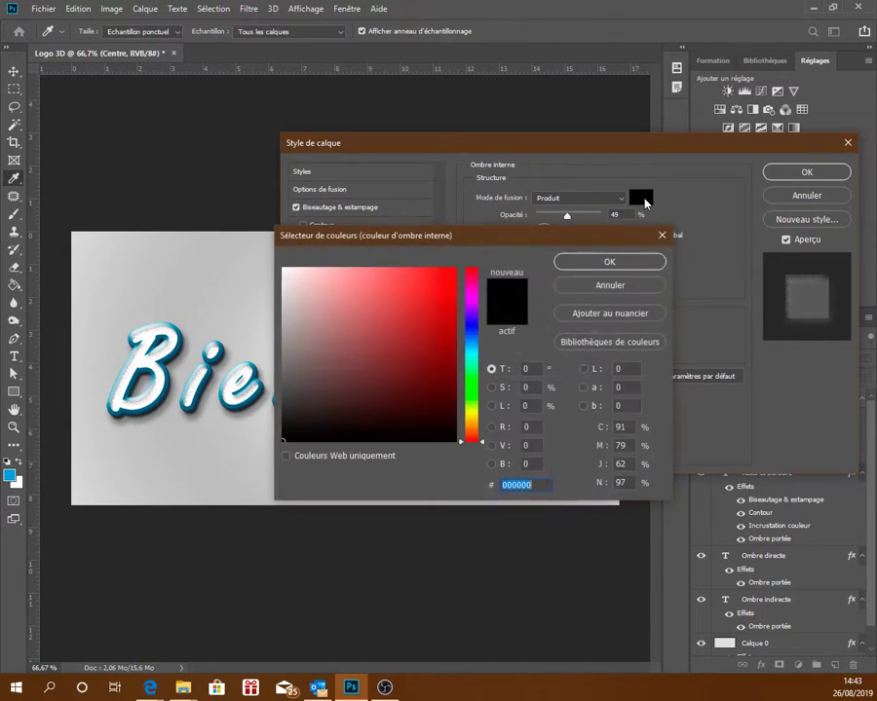
left_click_drag(577, 234, 685, 339)
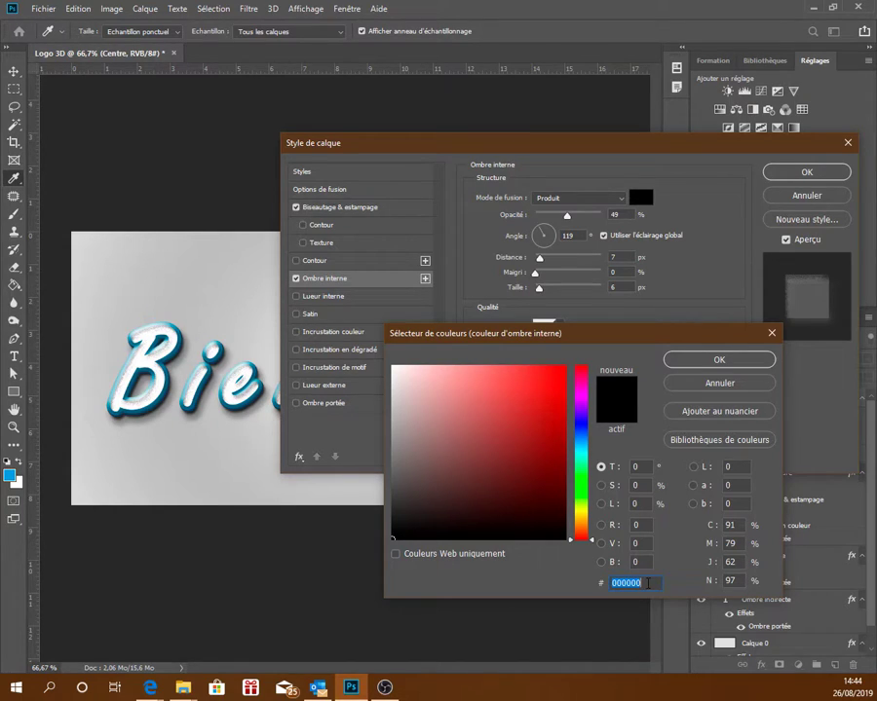
type("00")
type("3550")
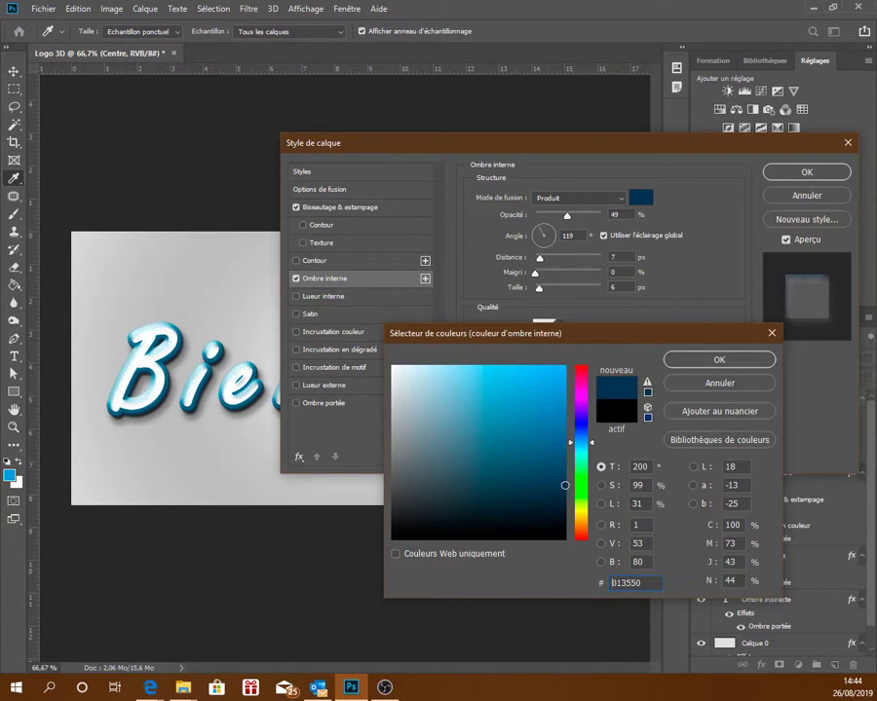
left_click(567, 485)
left_click(567, 487)
left_click_drag(567, 486, 568, 476)
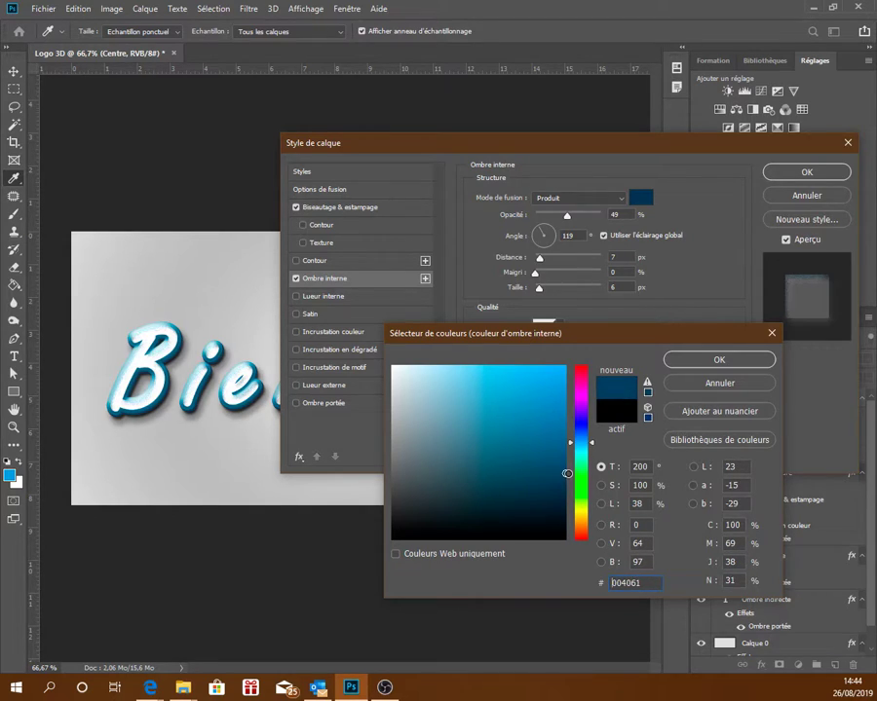
left_click_drag(568, 476, 568, 466)
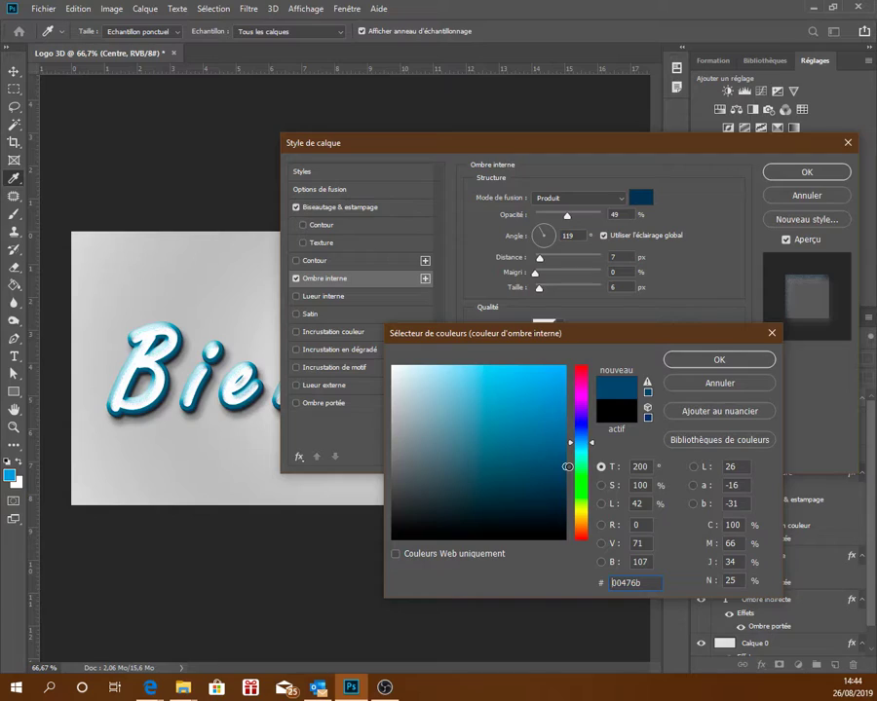
left_click_drag(568, 466, 568, 466)
left_click(647, 383)
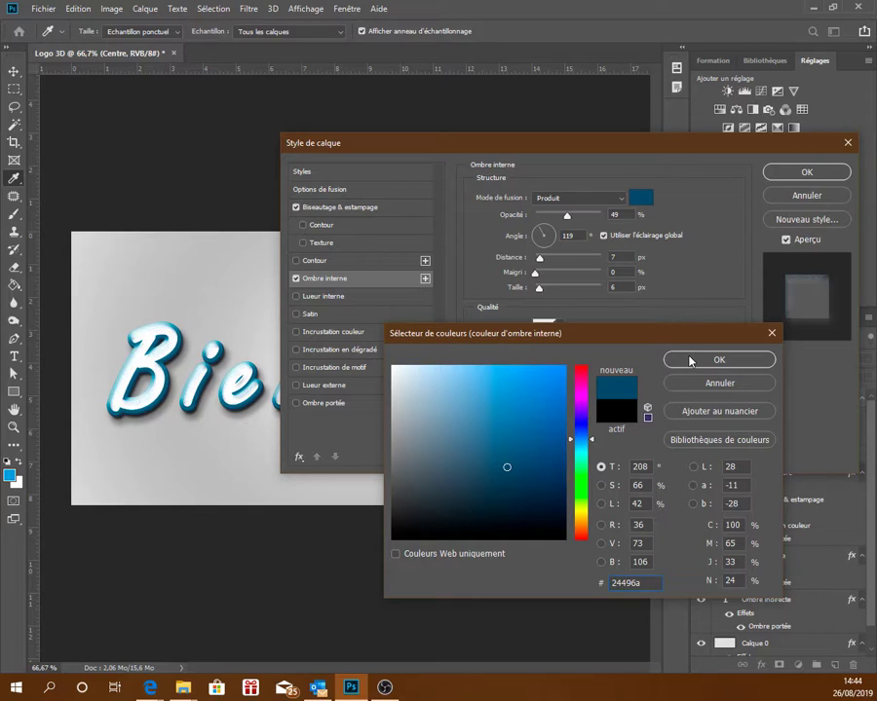
left_click(688, 361)
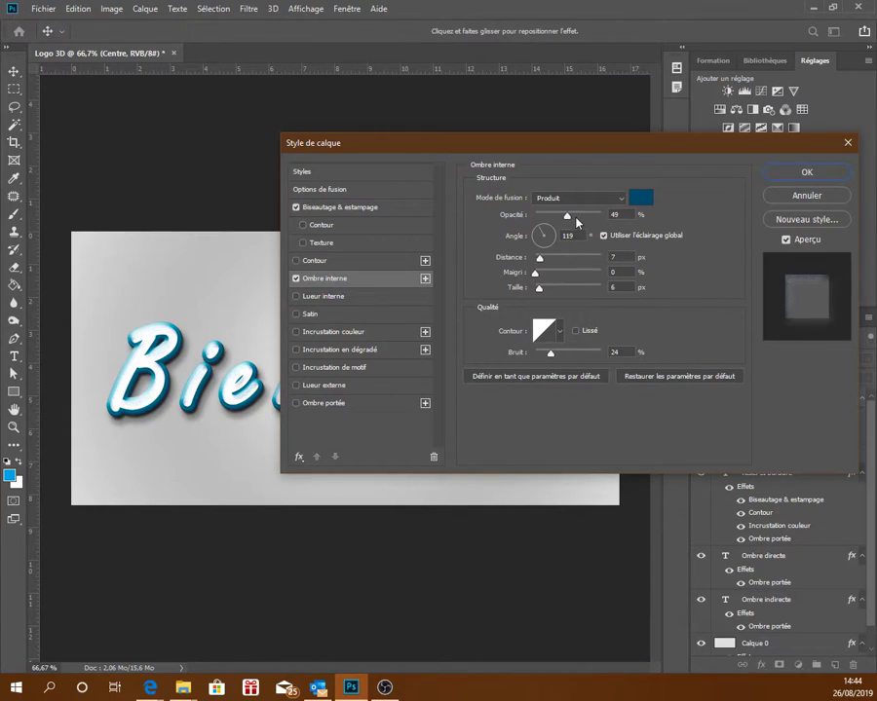
Set inner shadow to 72% opacity, -48° local angle, 3 px distance and size, 0 noise
left_click_drag(567, 222, 579, 224)
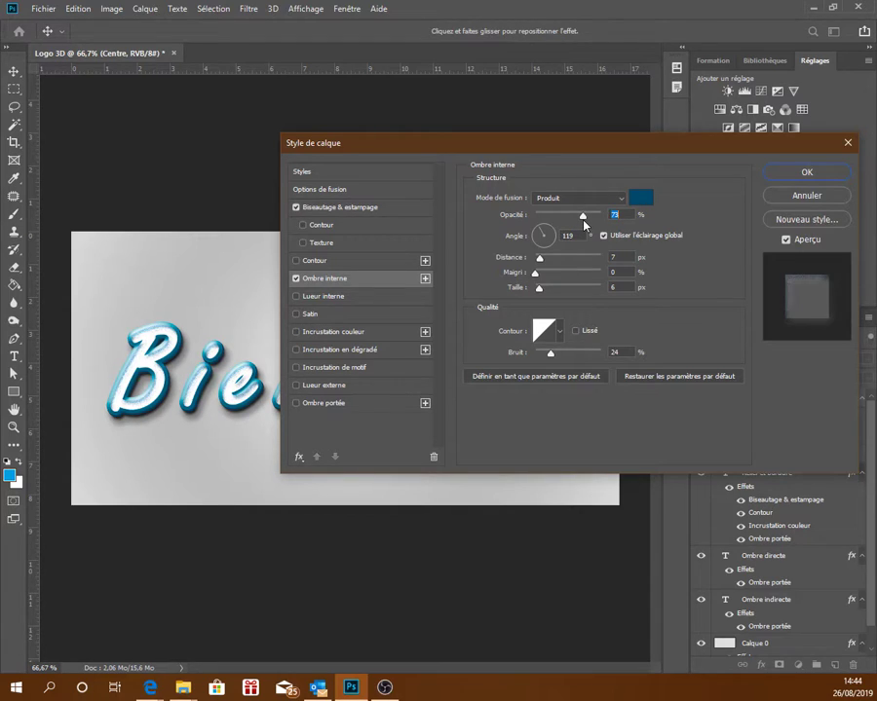
left_click_drag(588, 225, 583, 224)
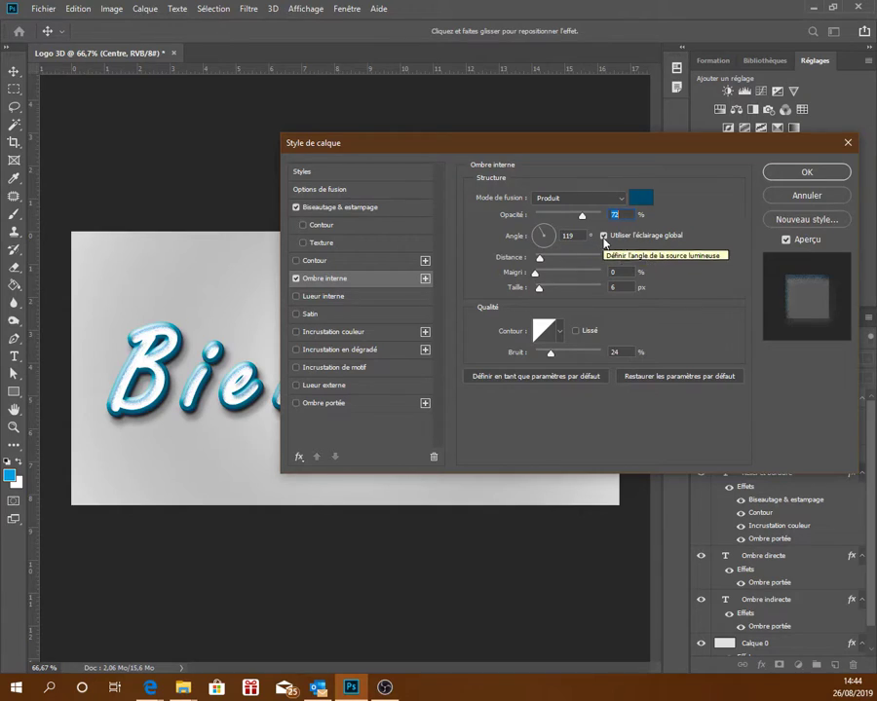
left_click(603, 235)
left_click(541, 237)
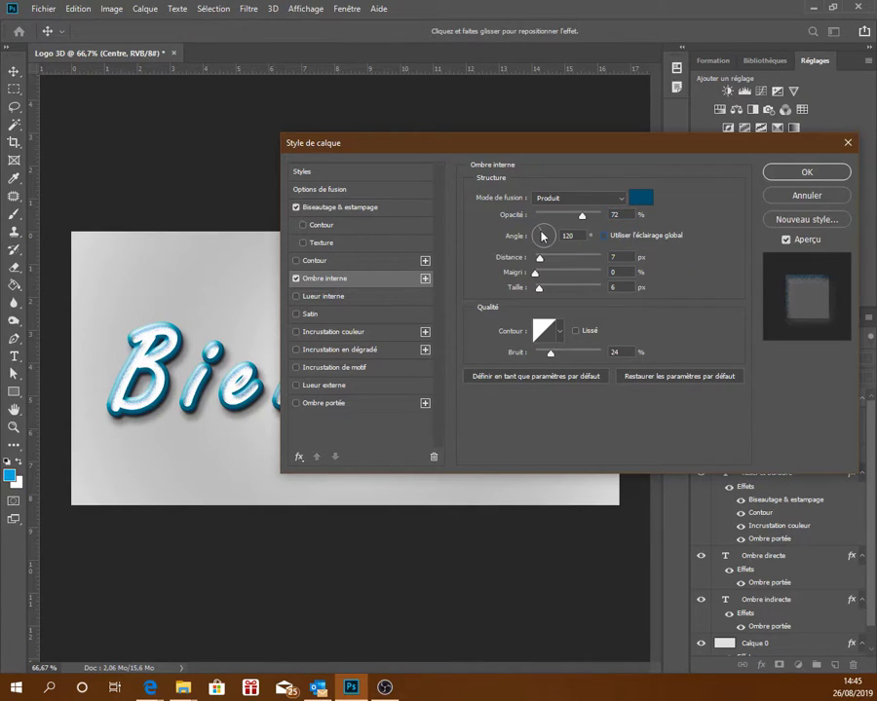
left_click_drag(541, 237, 555, 250)
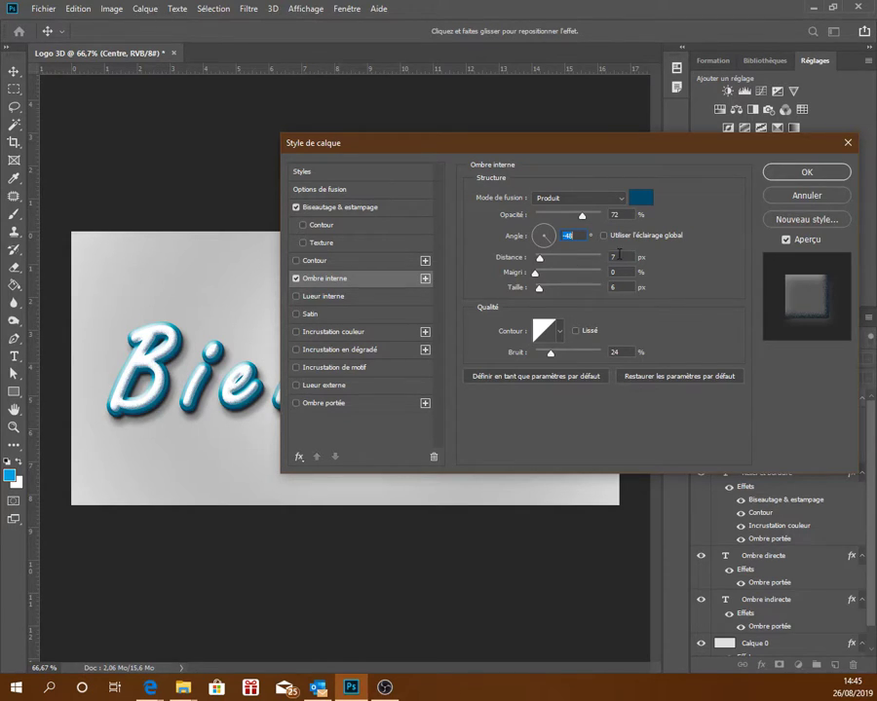
key("Tab")
type("3")
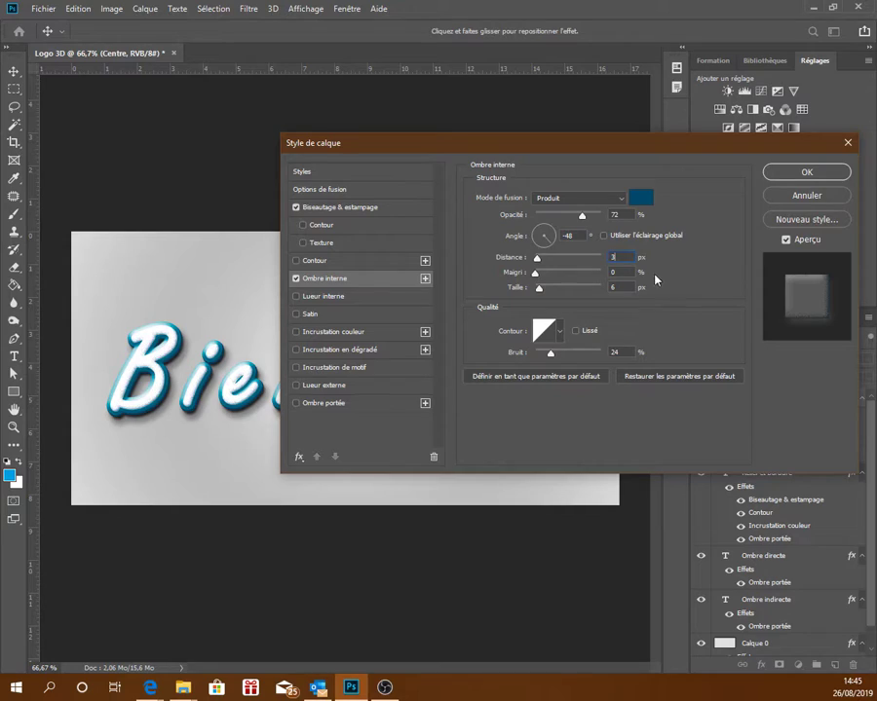
key("Tab")
key("Tab")
type("3")
left_click_drag(548, 357, 485, 364)
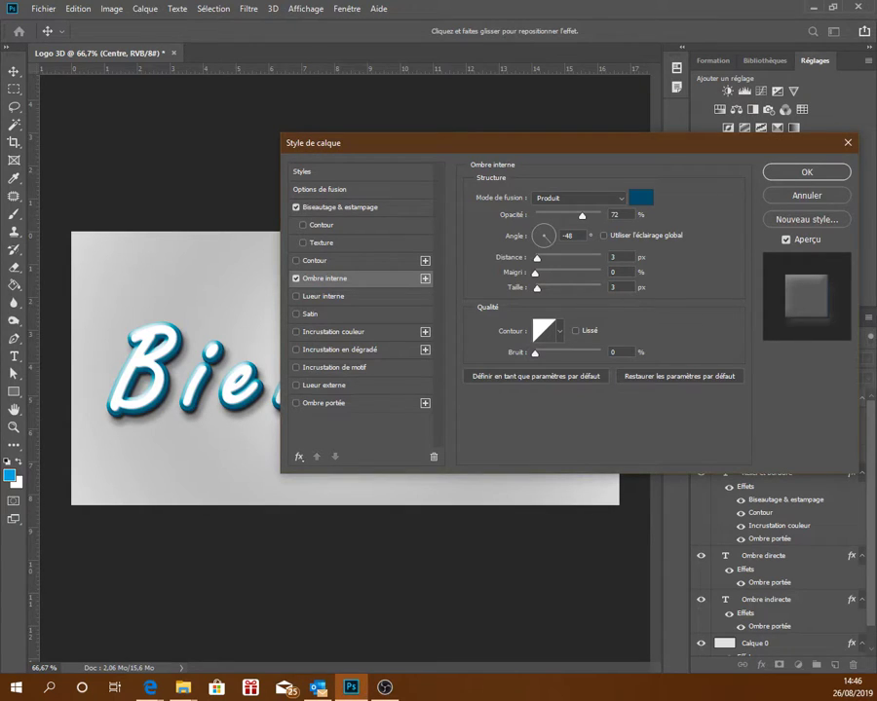
Enable a colour overlay on the text in Produit blend mode
left_click(365, 334)
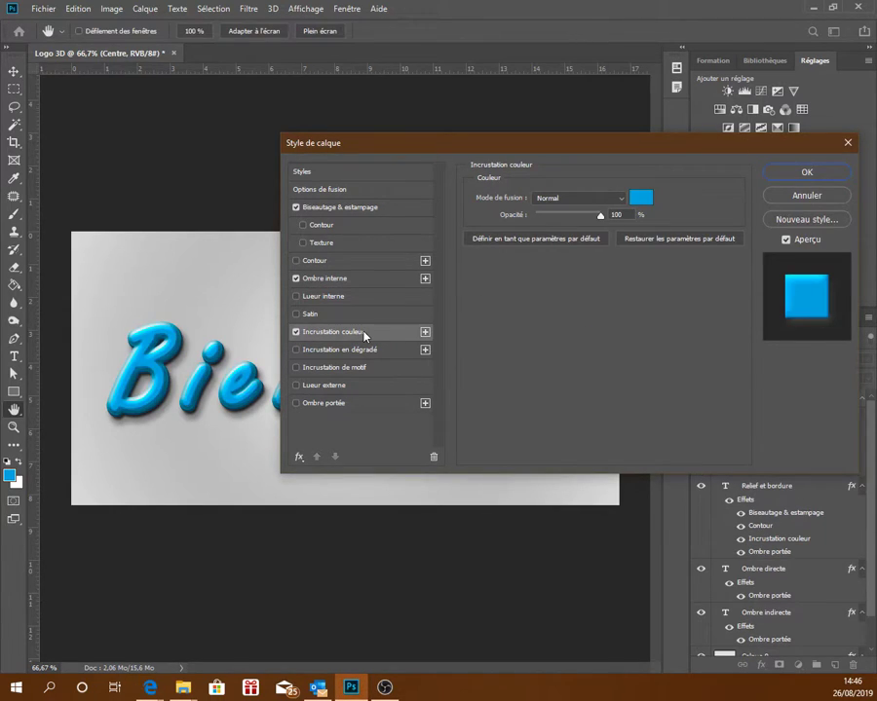
left_click(622, 200)
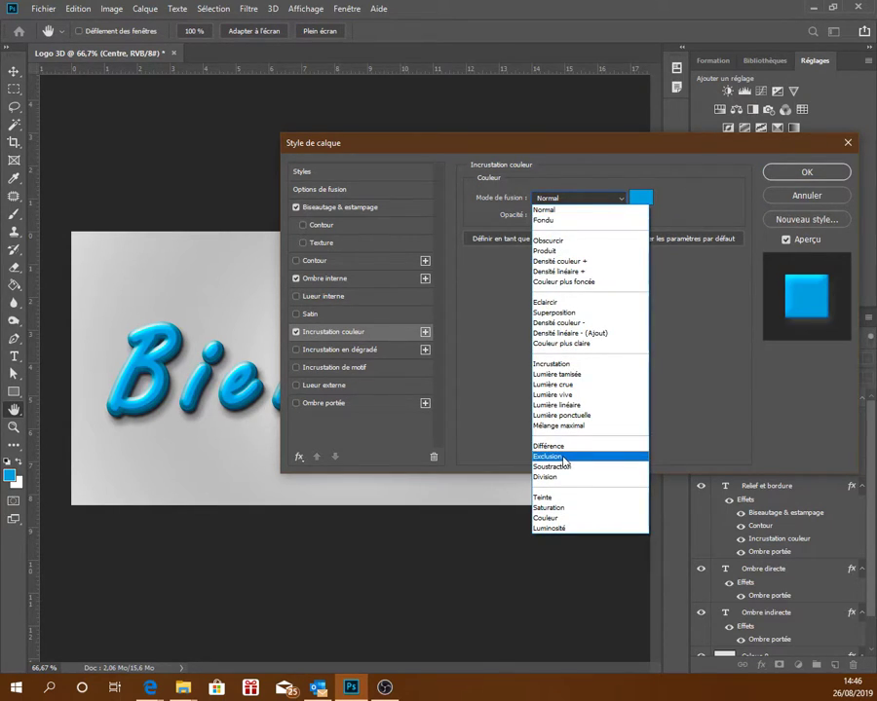
left_click(550, 250)
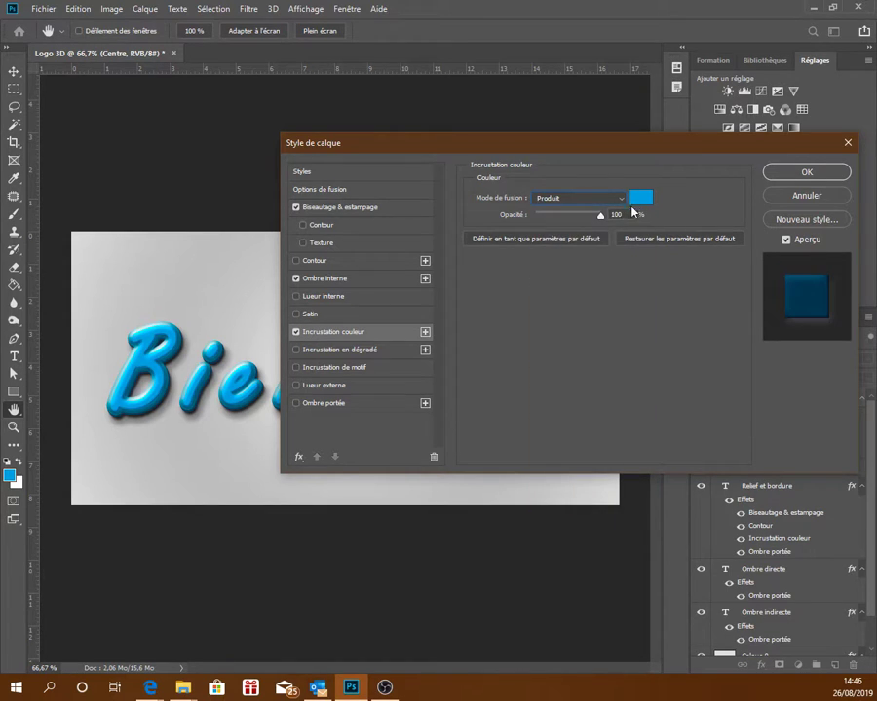
Make the overlay colour white (RGB 255, 255, 255) and enable the gradient overlay
left_click(641, 197)
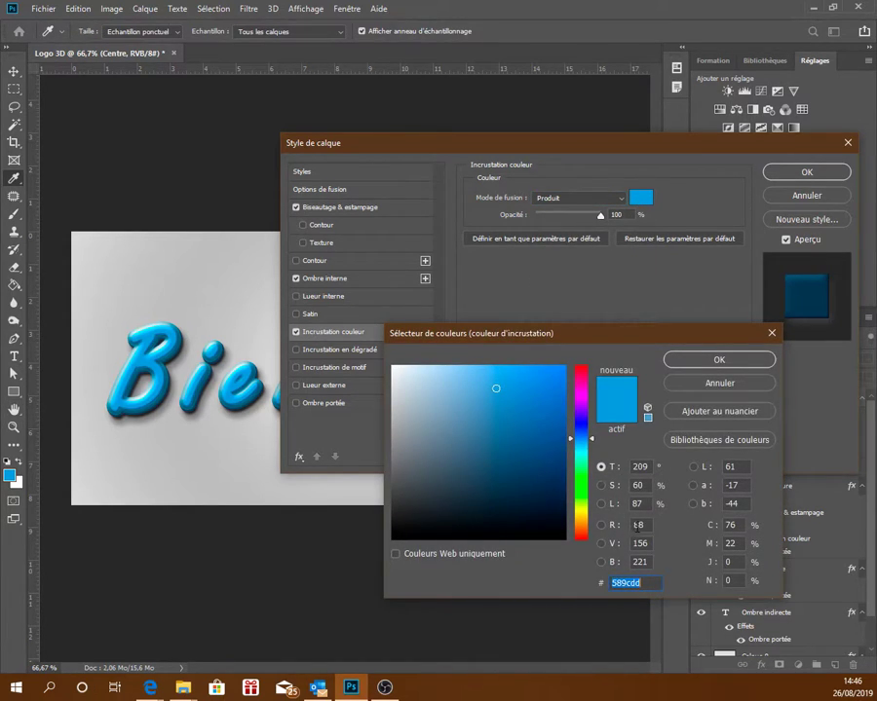
left_click(633, 526)
type("255")
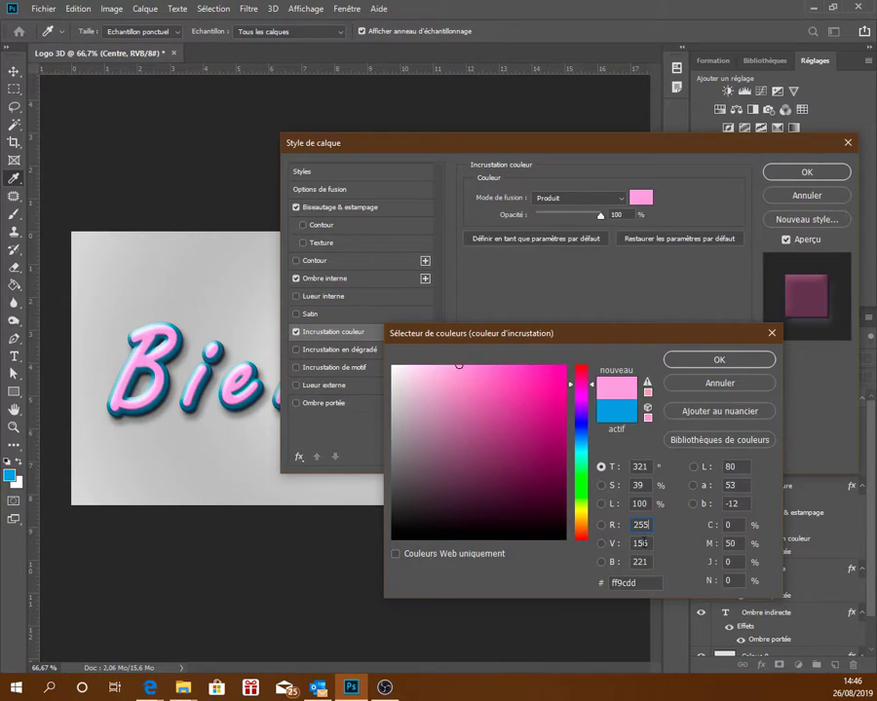
left_click(629, 544)
type("255")
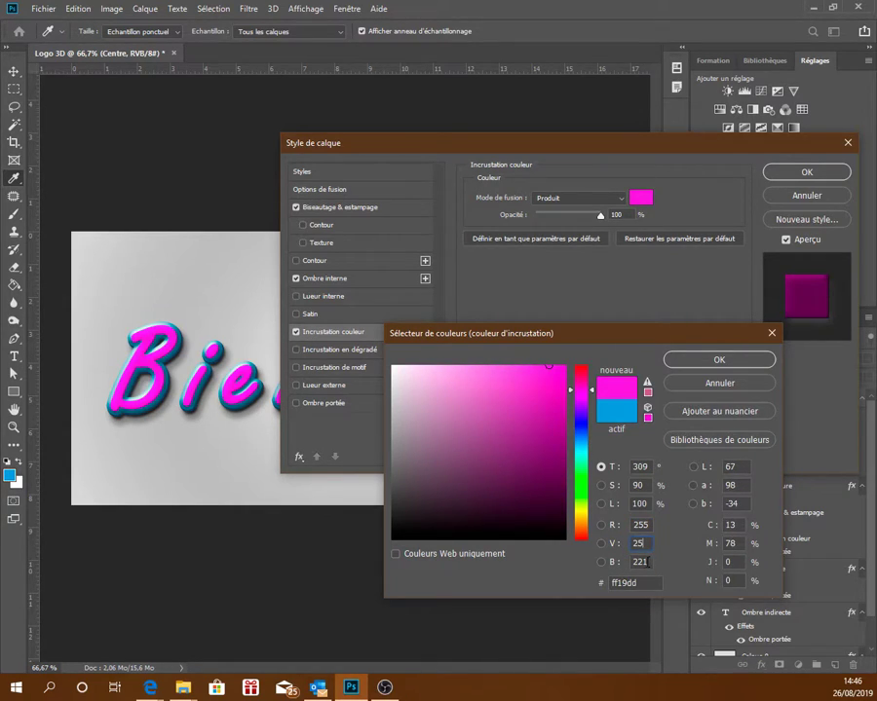
left_click(640, 562)
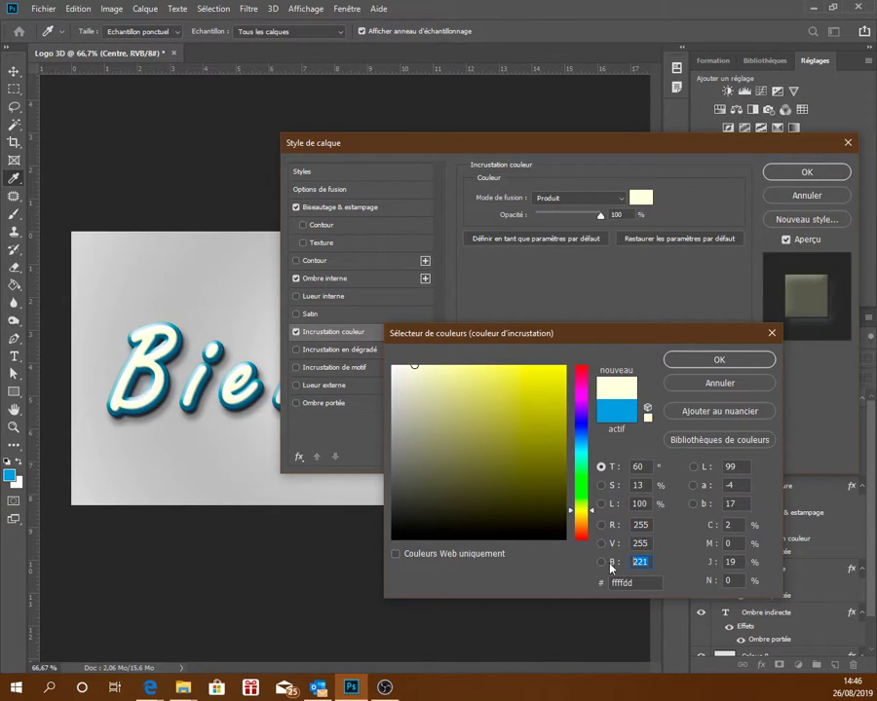
type("255")
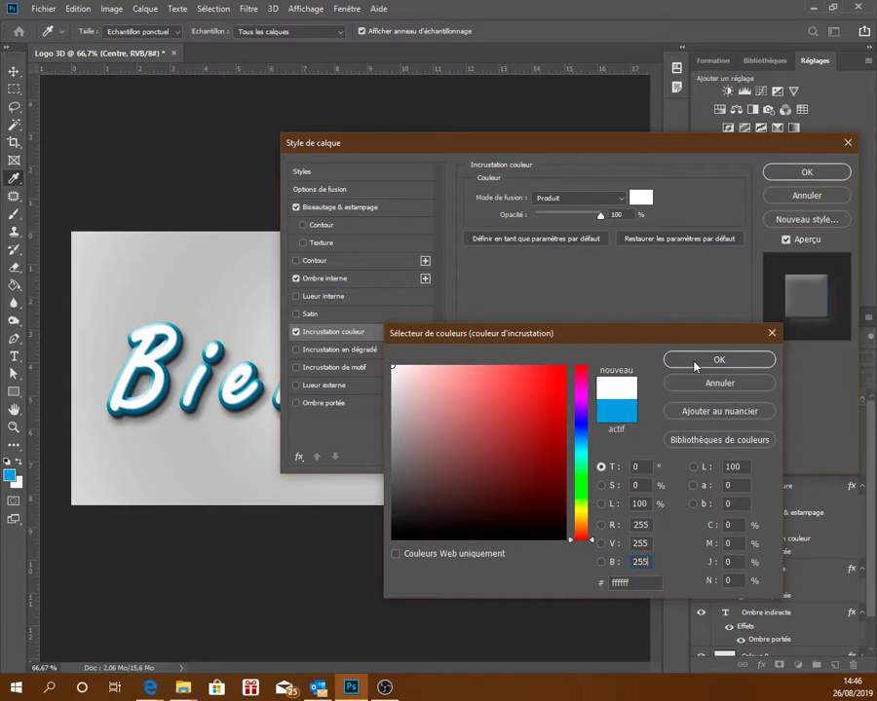
left_click(695, 362)
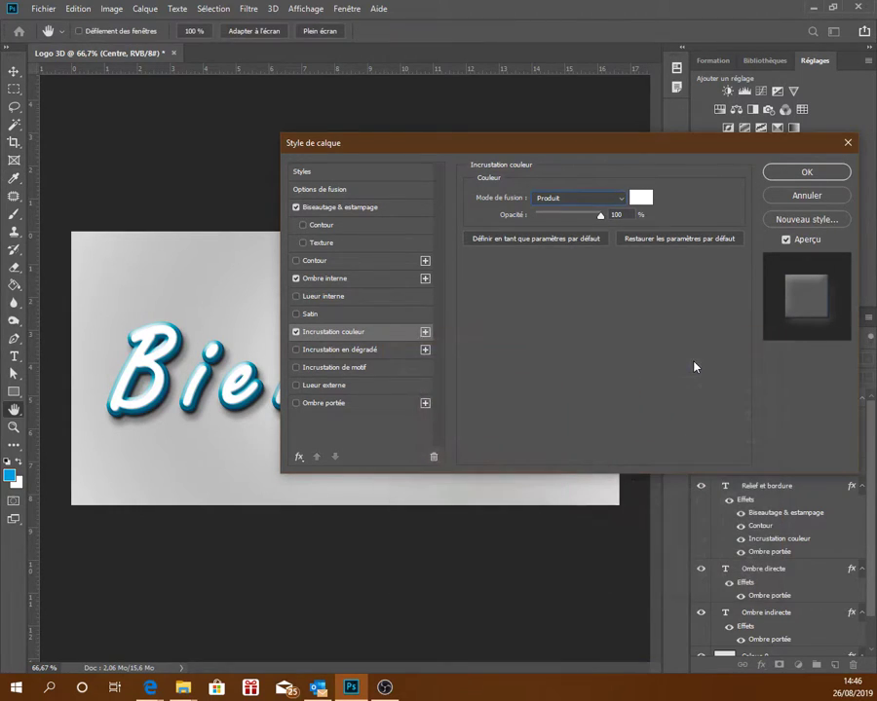
left_click(364, 352)
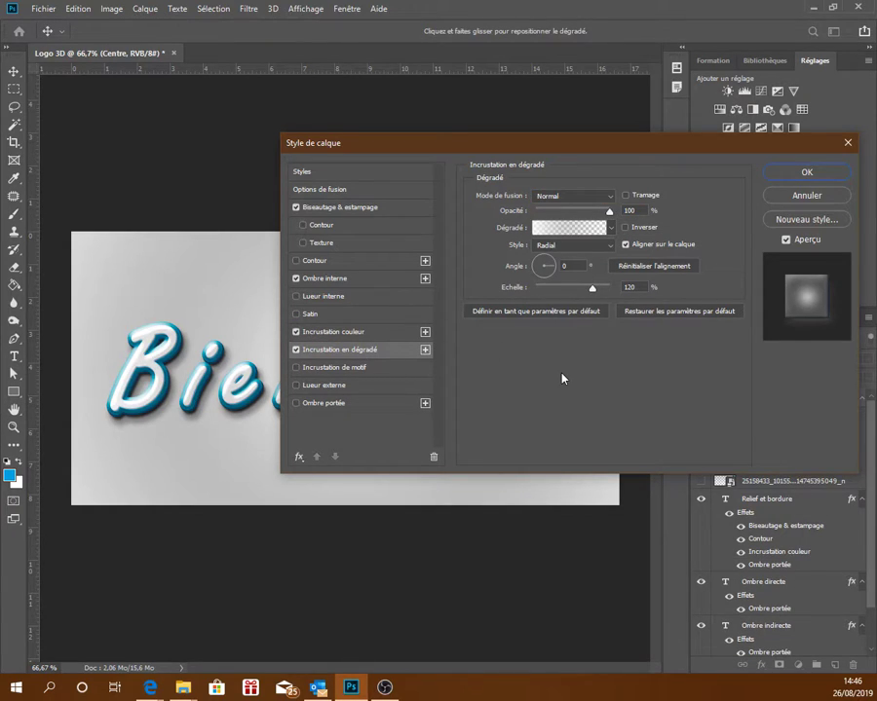
Set the gradient overlay to Produit at 46% opacity using the Noir à transparent gradient
left_click(568, 197)
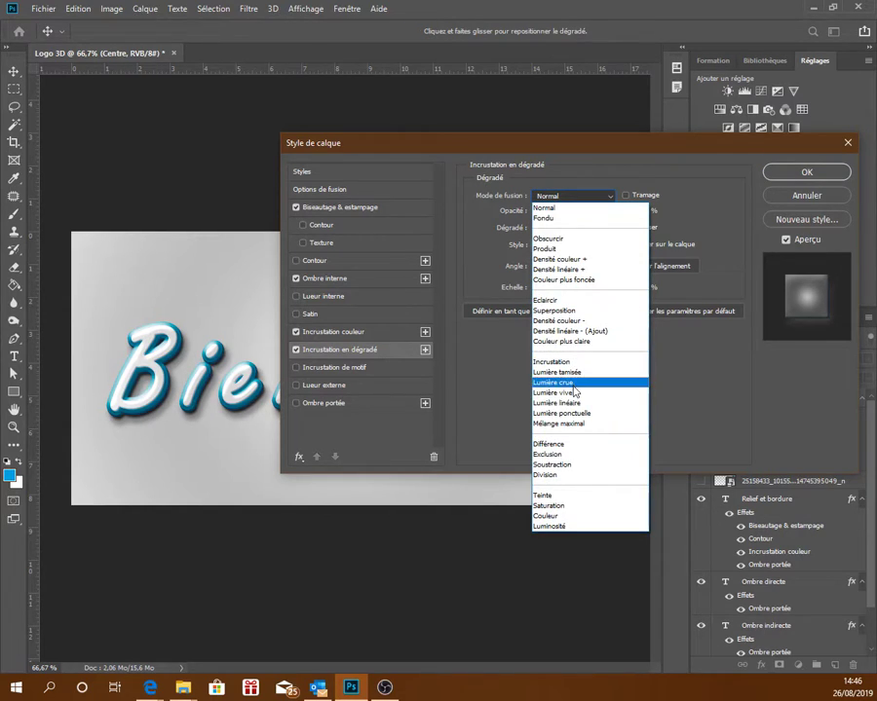
left_click(553, 249)
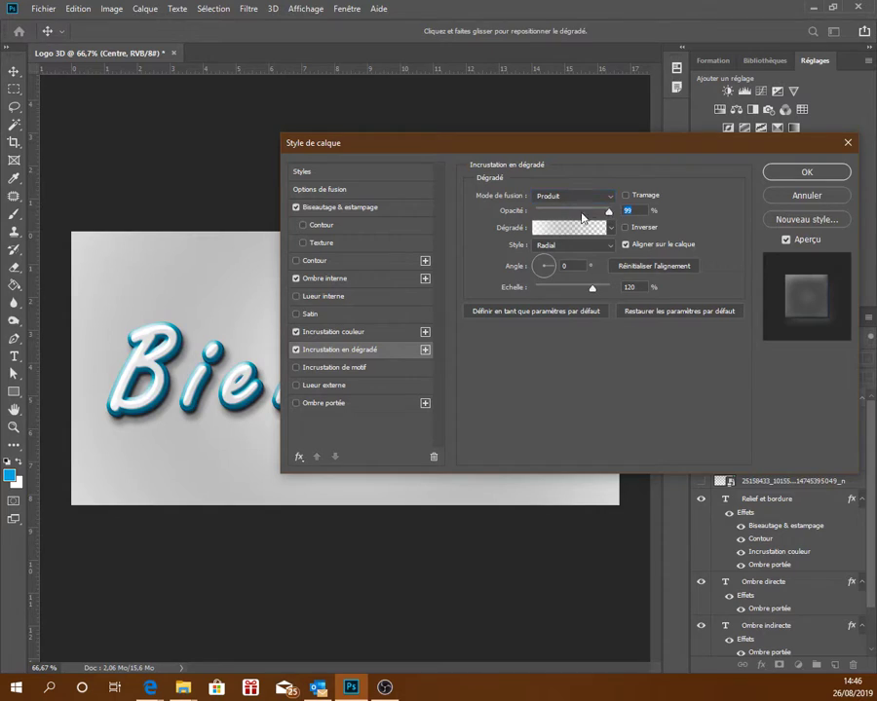
left_click_drag(583, 217, 572, 219)
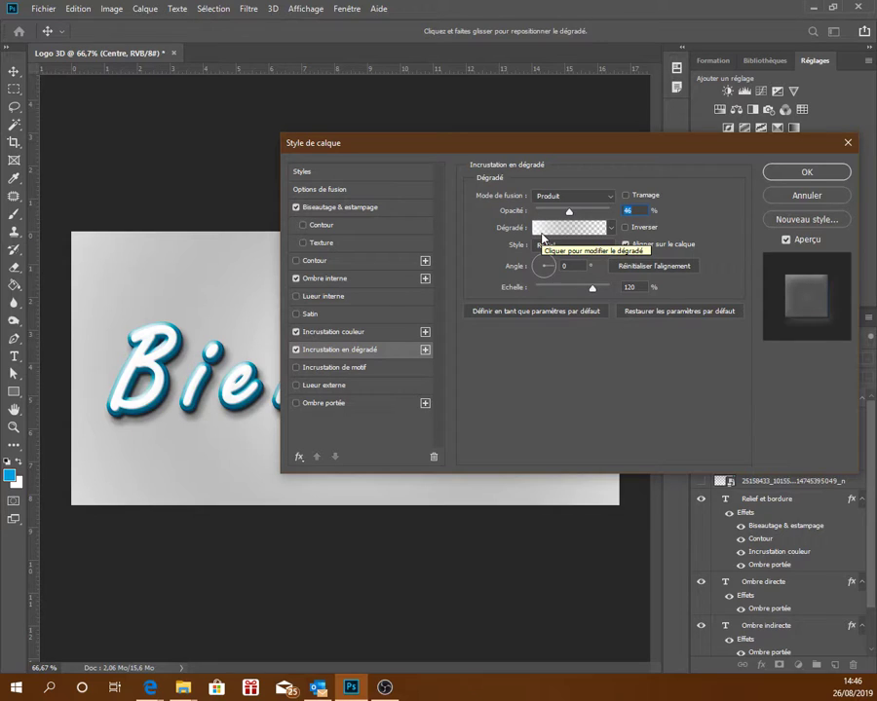
left_click(542, 227)
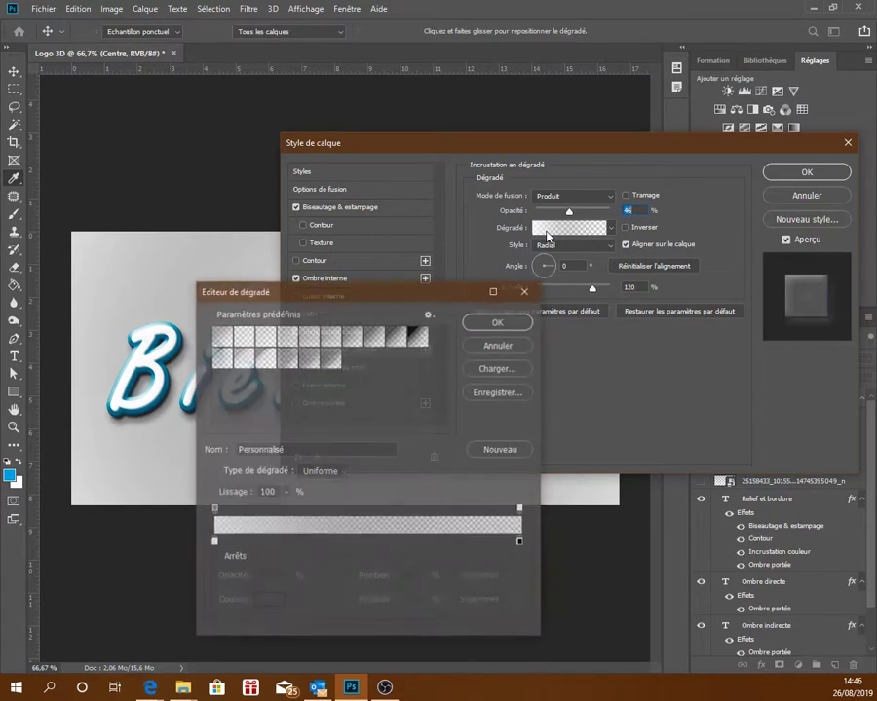
left_click(421, 336)
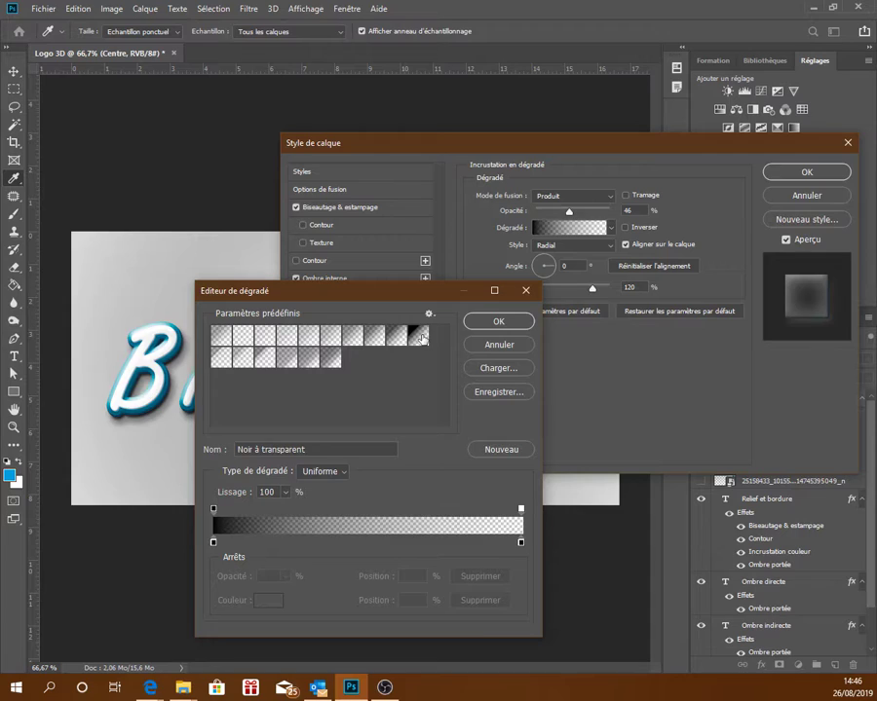
left_click(498, 321)
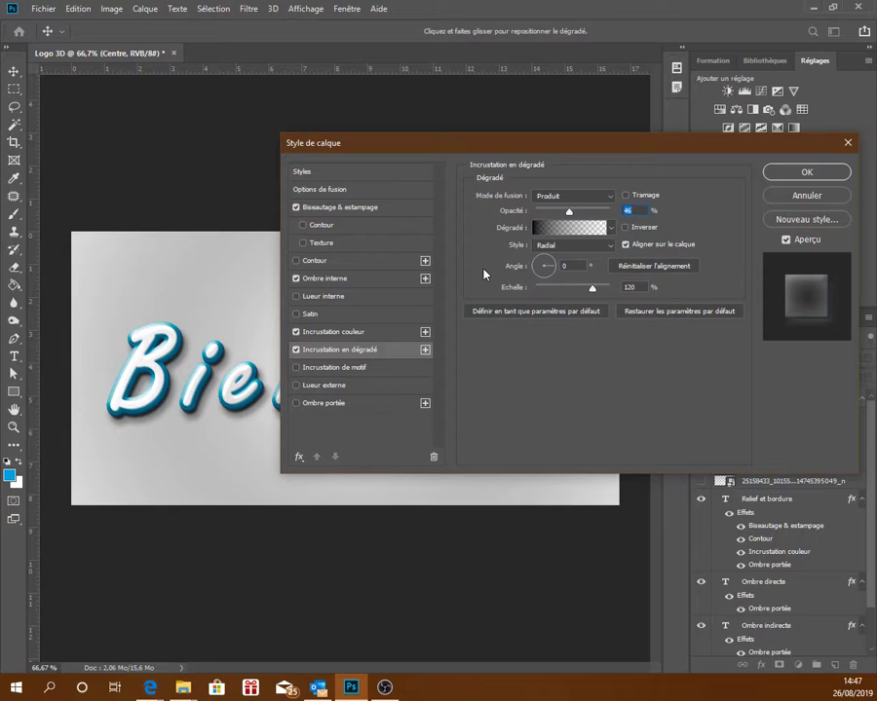
Make the gradient overlay linear at a 90° angle and 100% scale
left_click(562, 251)
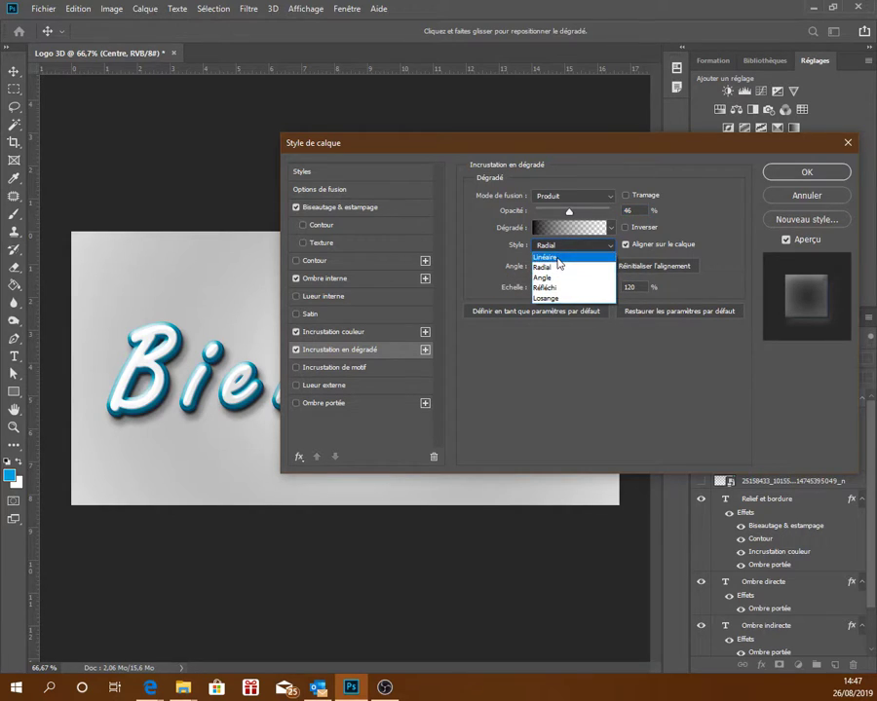
left_click(560, 256)
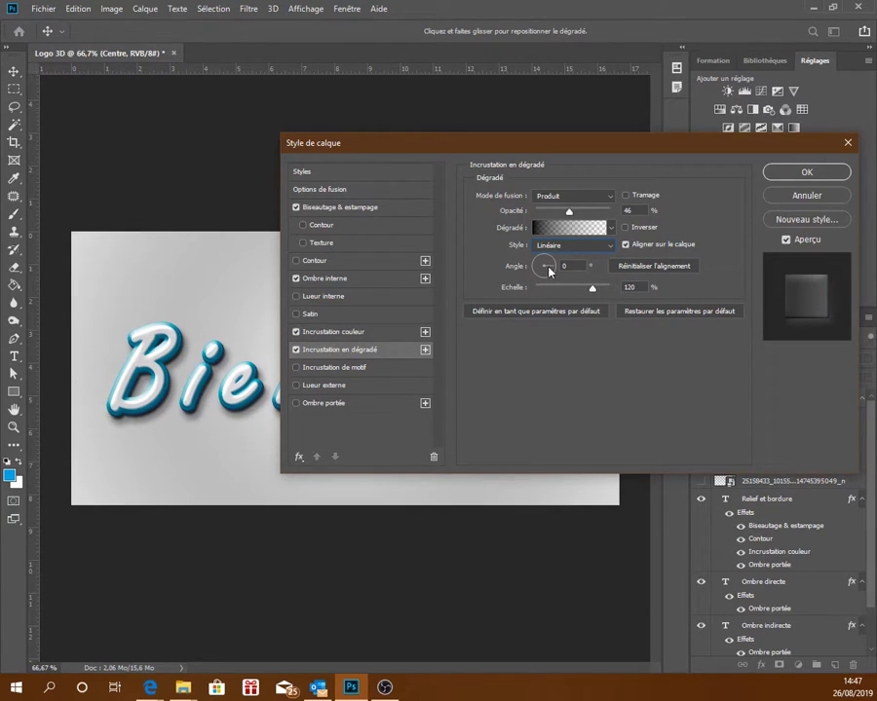
left_click_drag(546, 275, 541, 261)
type("9")
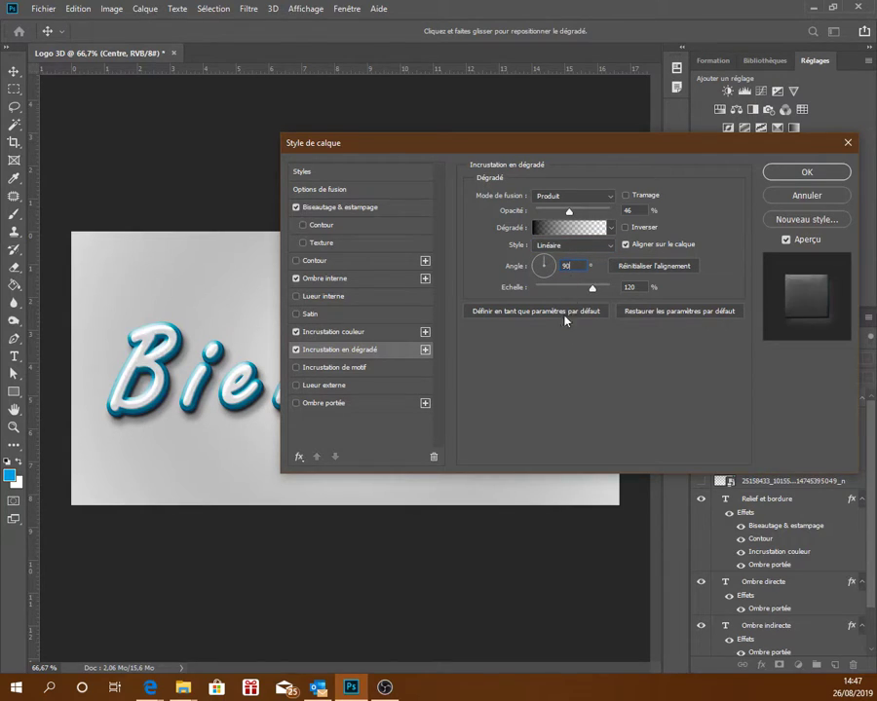
type("0")
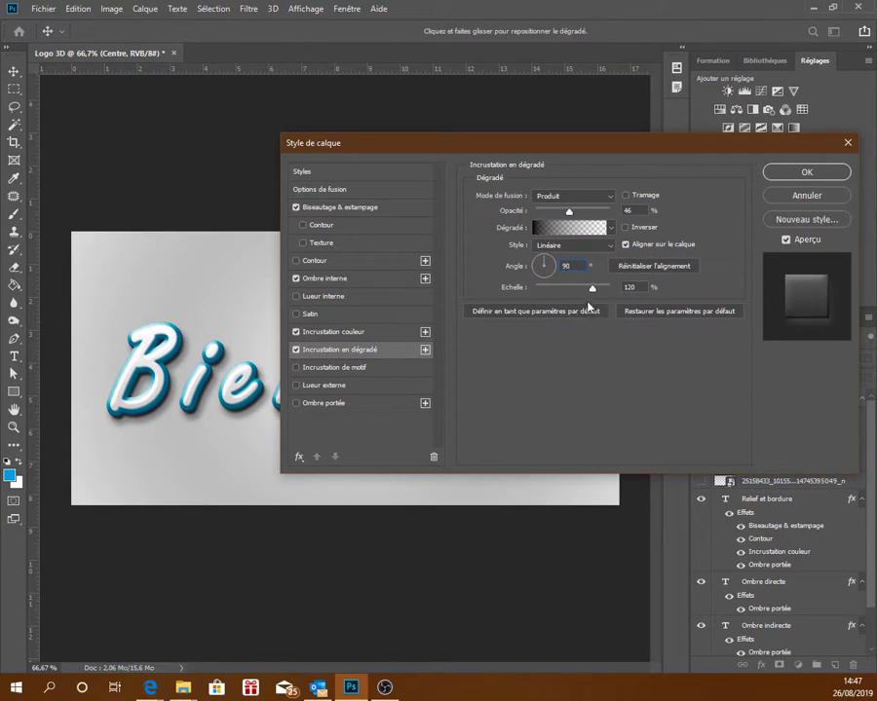
left_click_drag(592, 288, 582, 288)
Add a Densité couleur - outer glow at 61% opacity, 13 px size, and enable a drop shadow
left_click(341, 383)
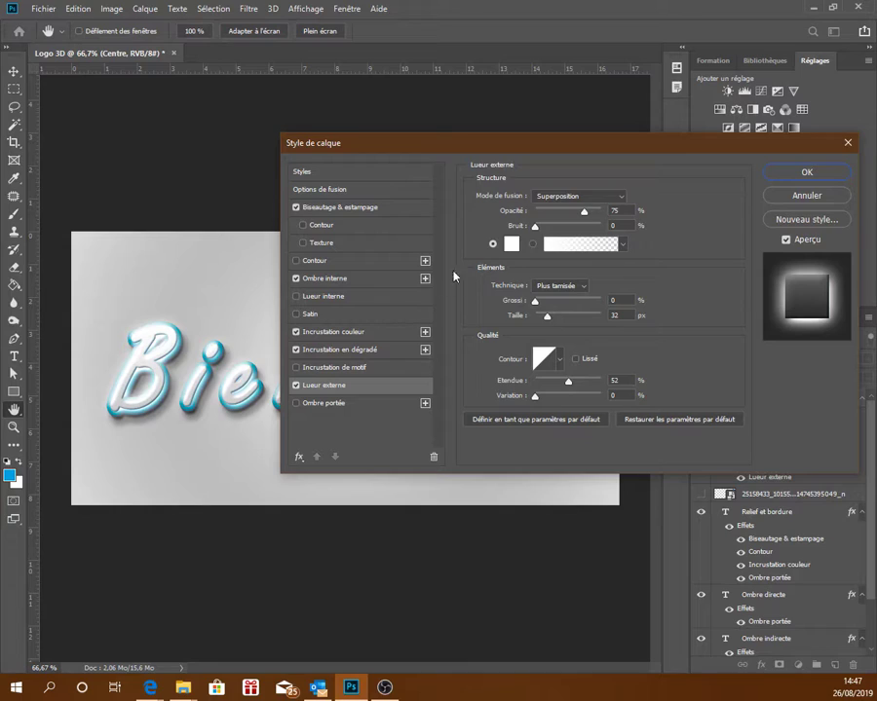
left_click(599, 198)
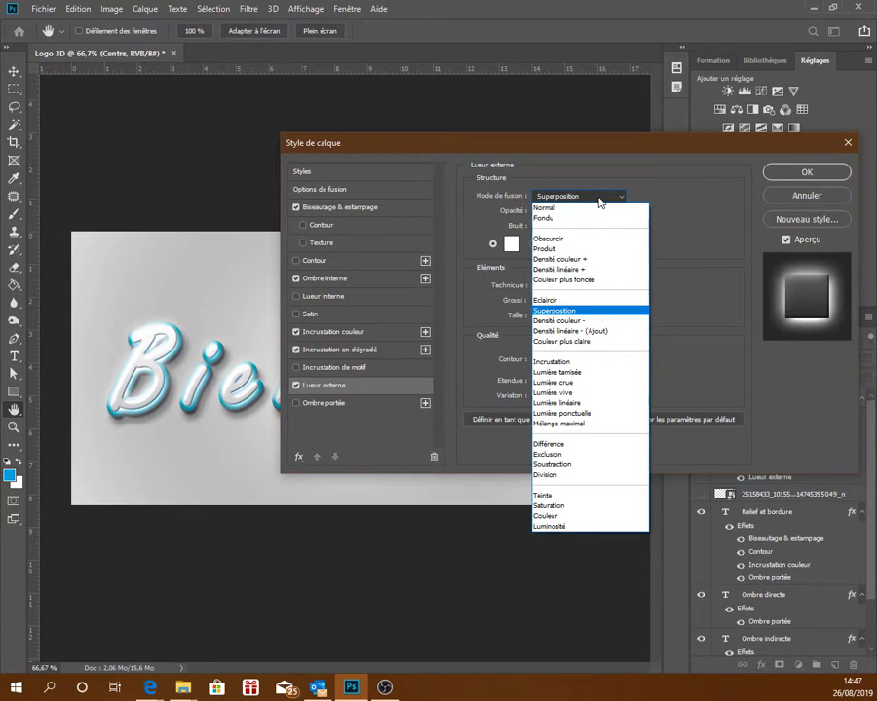
left_click(585, 321)
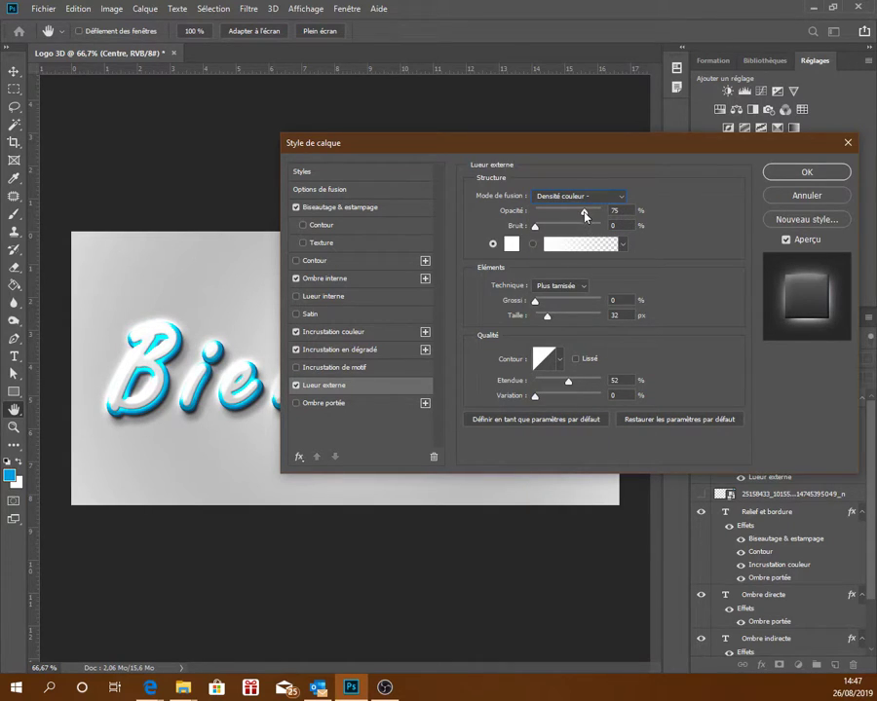
left_click_drag(585, 213, 575, 213)
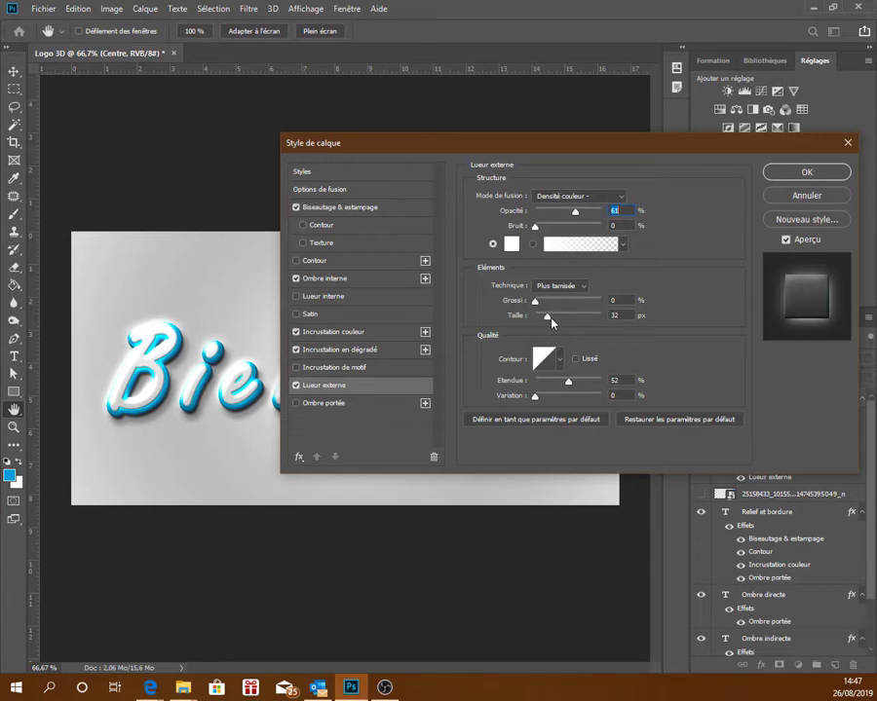
left_click_drag(548, 318, 542, 317)
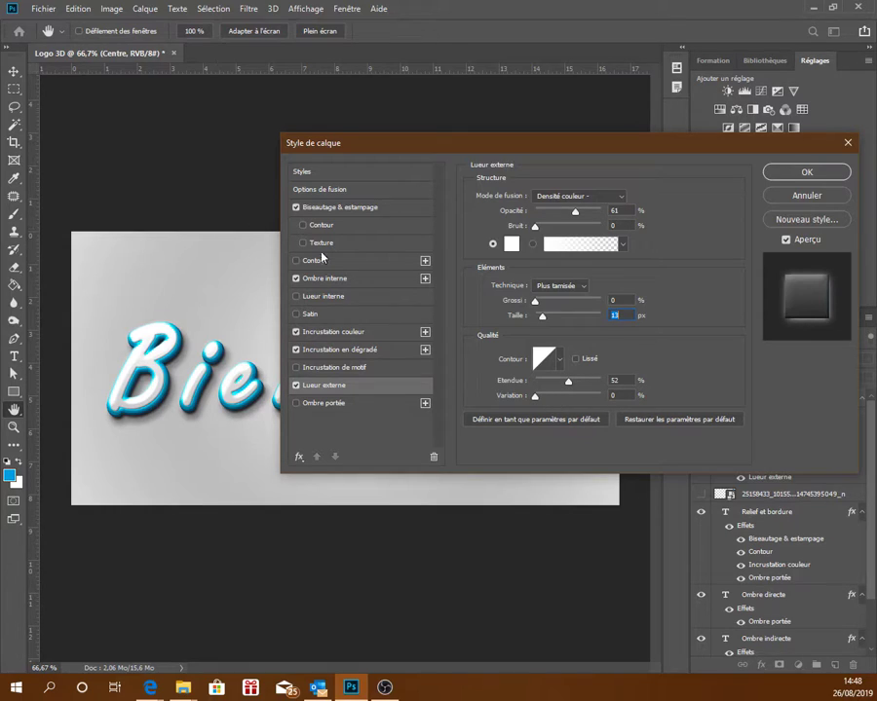
left_click(336, 403)
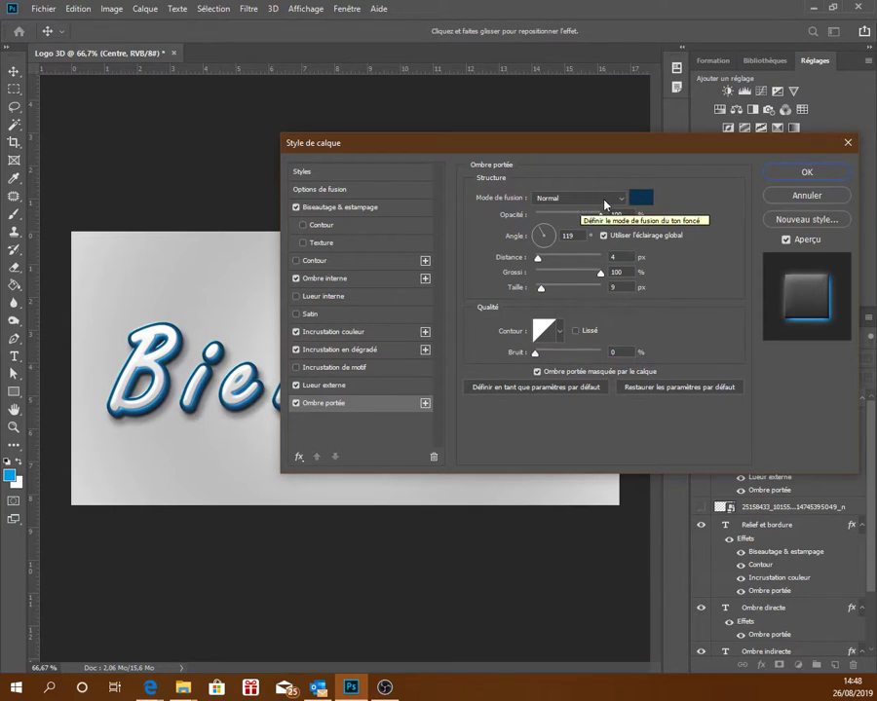
Give the drop shadow a grey colour, about 19% opacity, 0 px distance and 4 px size, and apply the effects
left_click(639, 199)
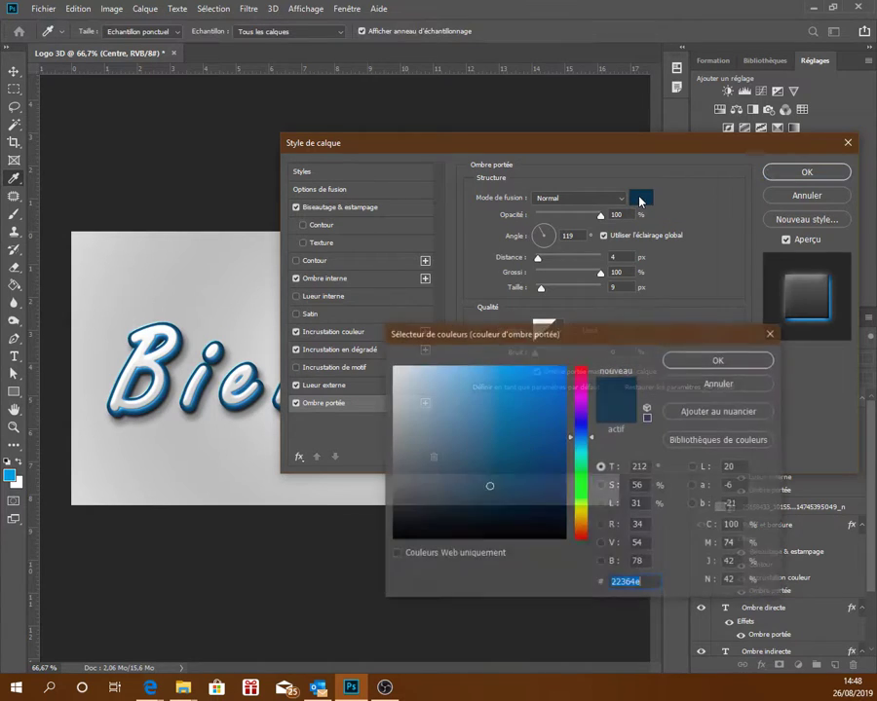
mouse_move(489, 488)
left_mouse_down()
mouse_move(388, 500)
mouse_move(388, 481)
left_mouse_up()
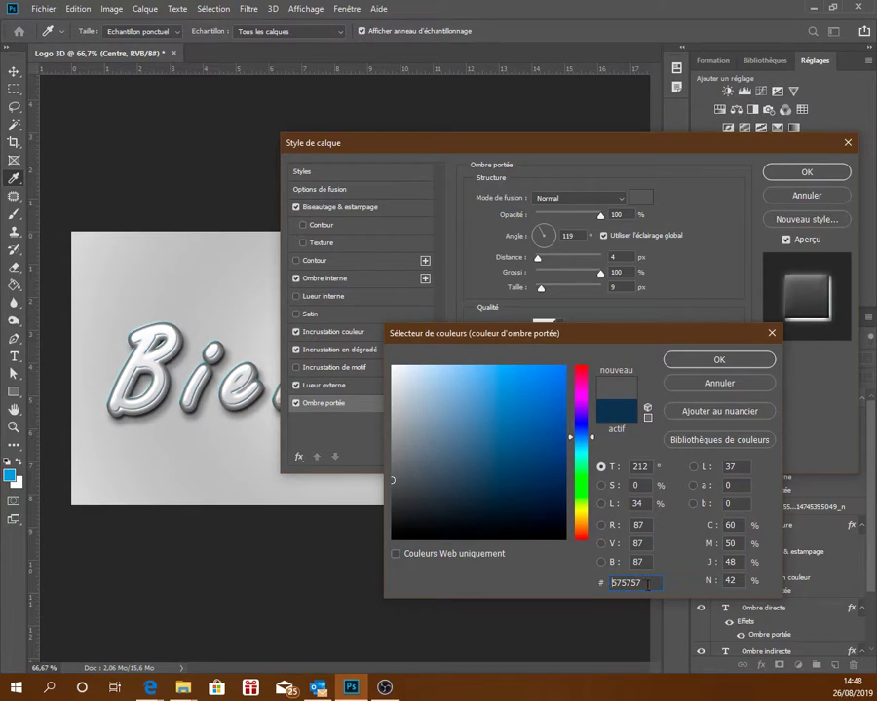
left_click(682, 363)
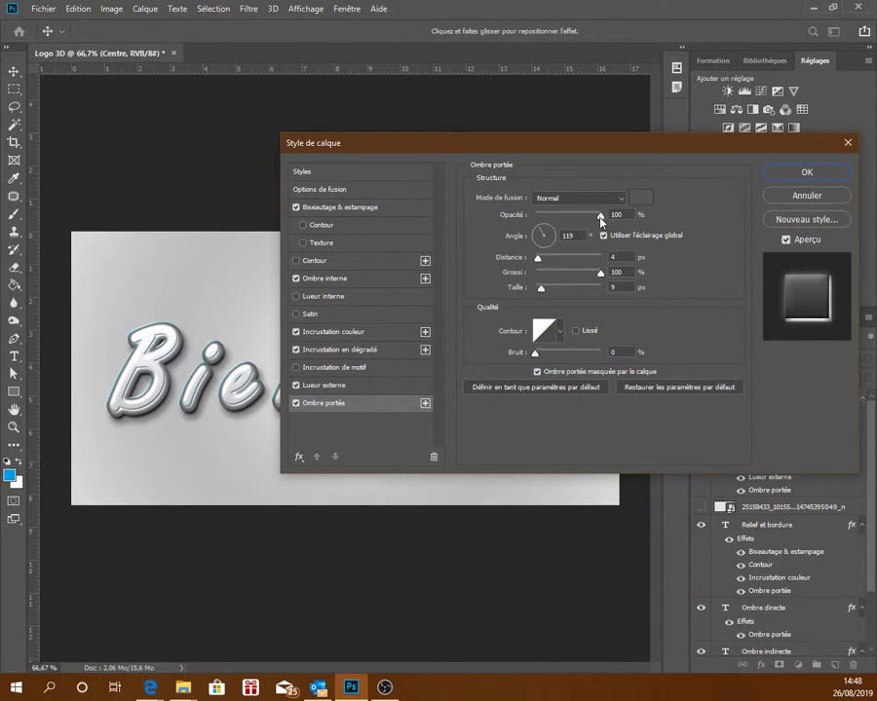
left_click_drag(600, 221, 551, 220)
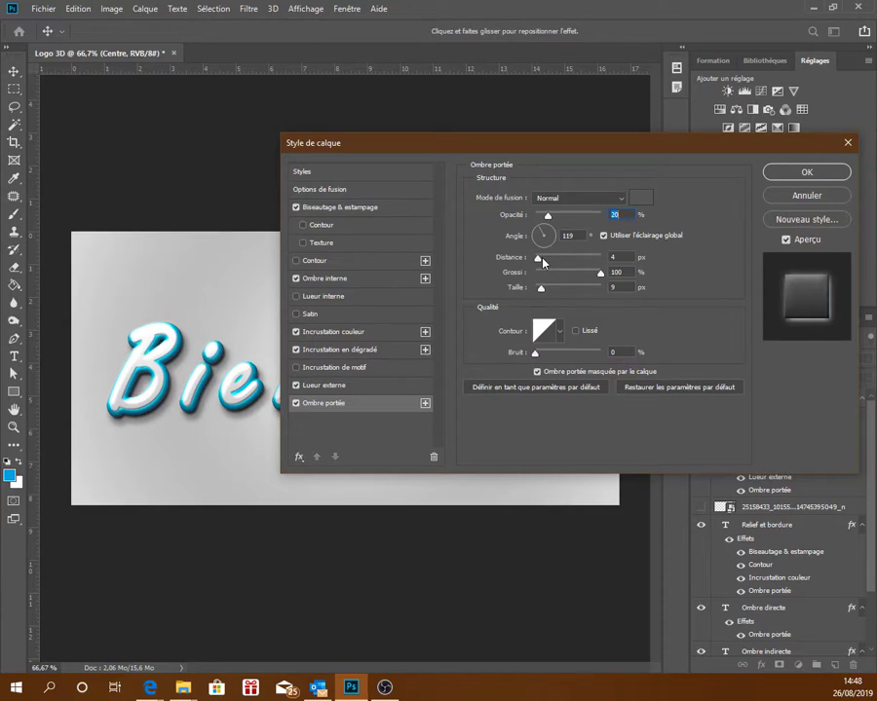
left_click_drag(539, 259, 535, 260)
left_click_drag(540, 289, 539, 290)
left_click(796, 173)
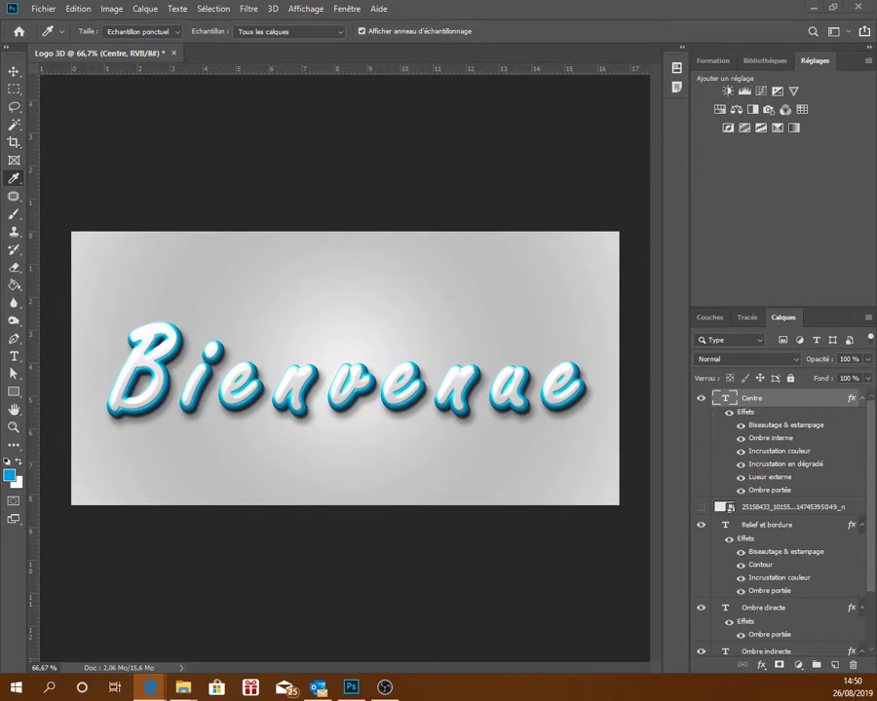
Bring the psdgold.com search page forward and look over the Optical Flares Set download page
left_click(149, 688)
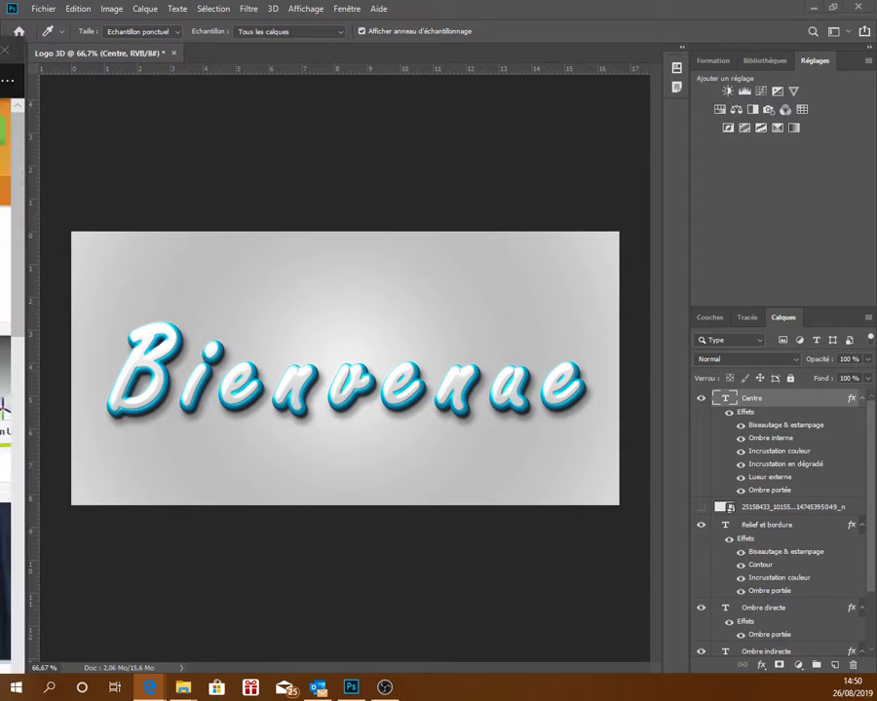
left_click_drag(230, 35, 505, 75)
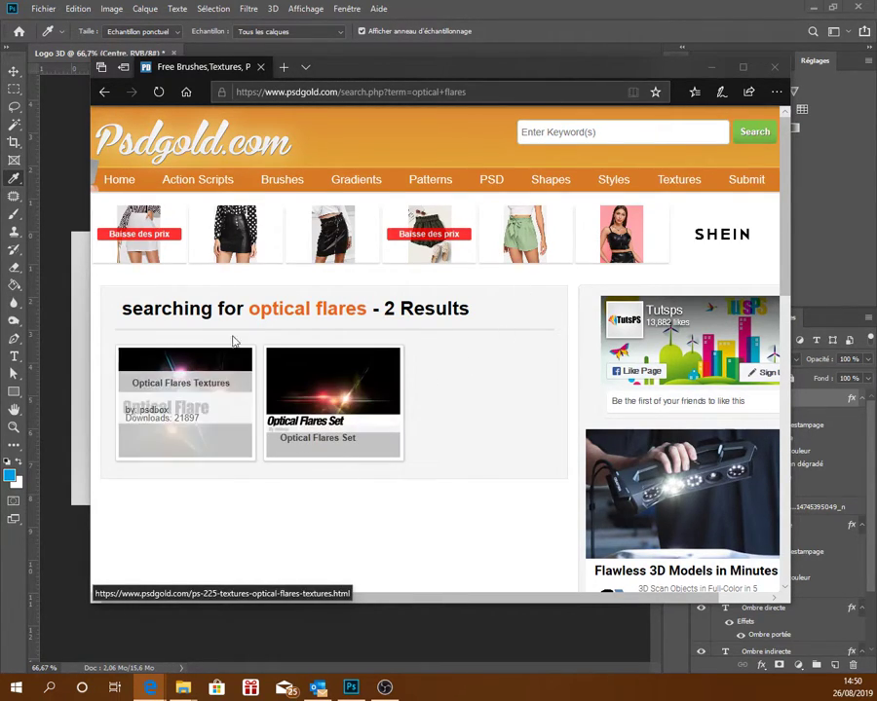
mouse_move(333, 401)
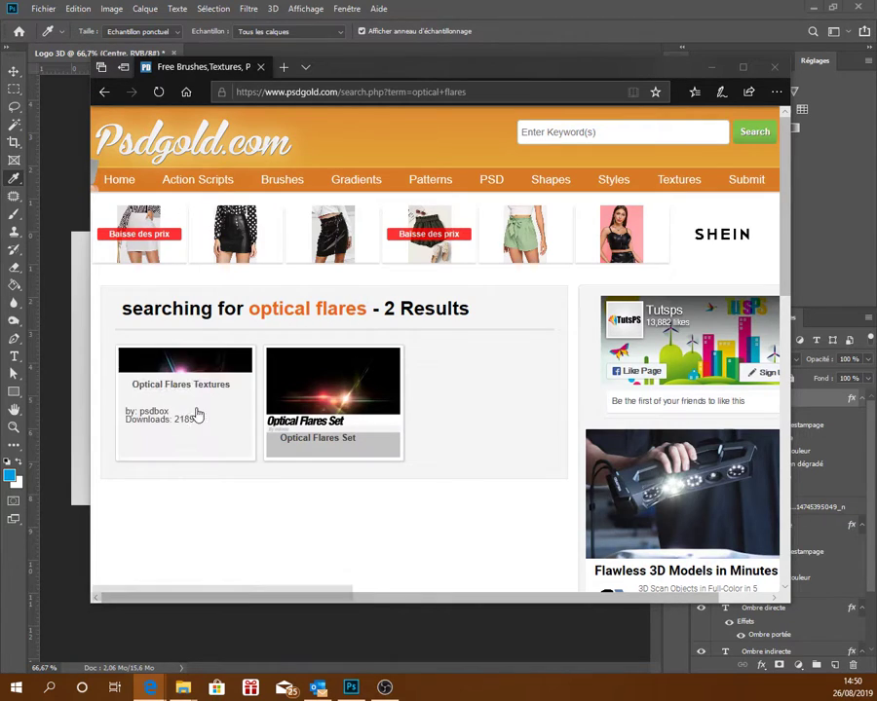
left_click(322, 390)
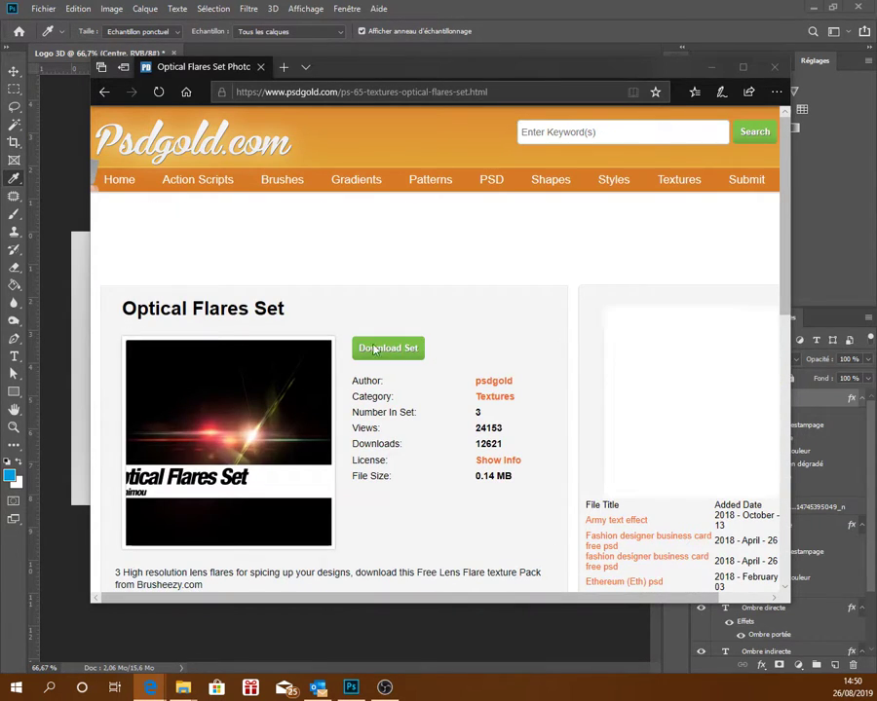
scroll(454, 346, "down", 2)
scroll(455, 346, "up", 2)
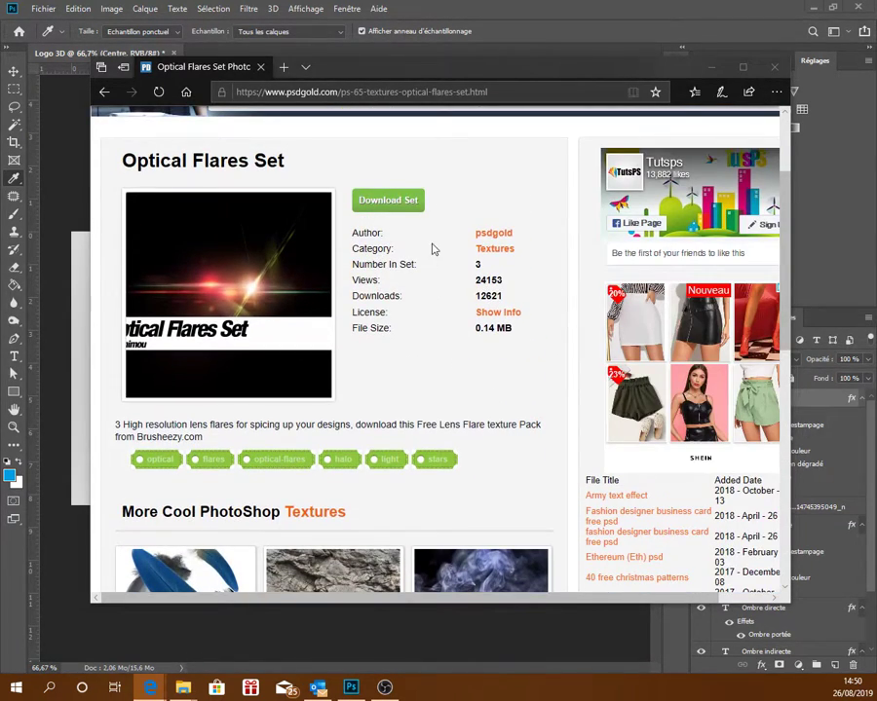
Return to the search results and open the Optical Flares Textures page
left_click(105, 93)
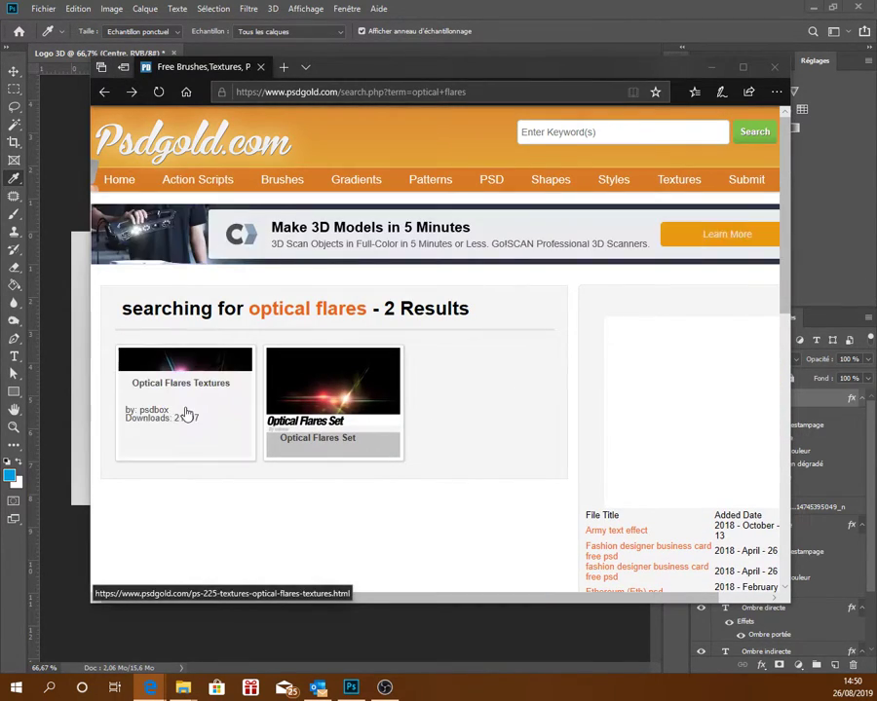
left_click(187, 412)
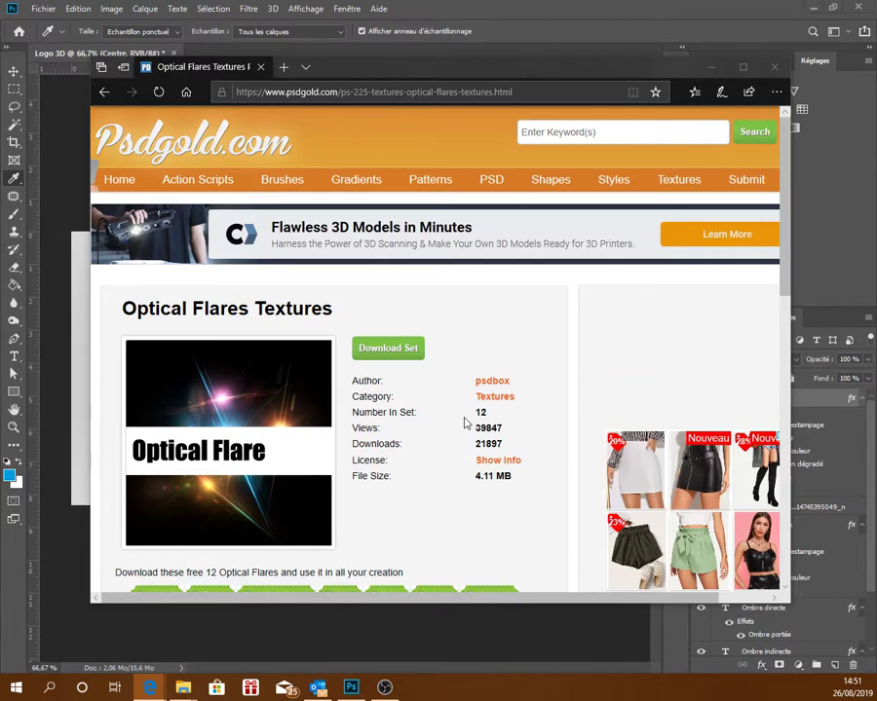
scroll(466, 409, "down", 1)
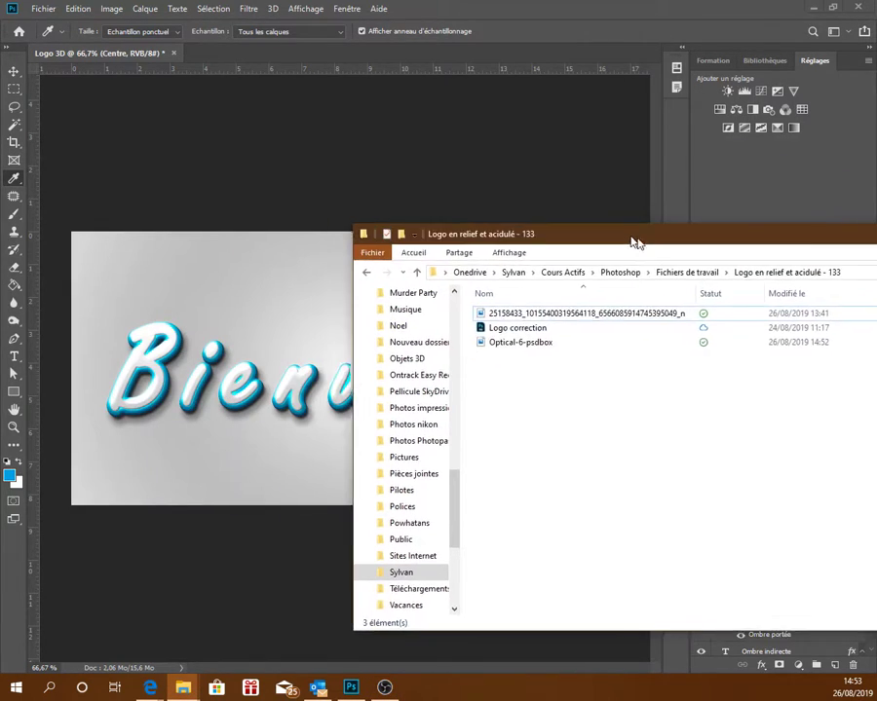
Drag the Optical-6-psdbox flare image from File Explorer onto the Logo 3D canvas
left_click_drag(333, 169, 700, 240)
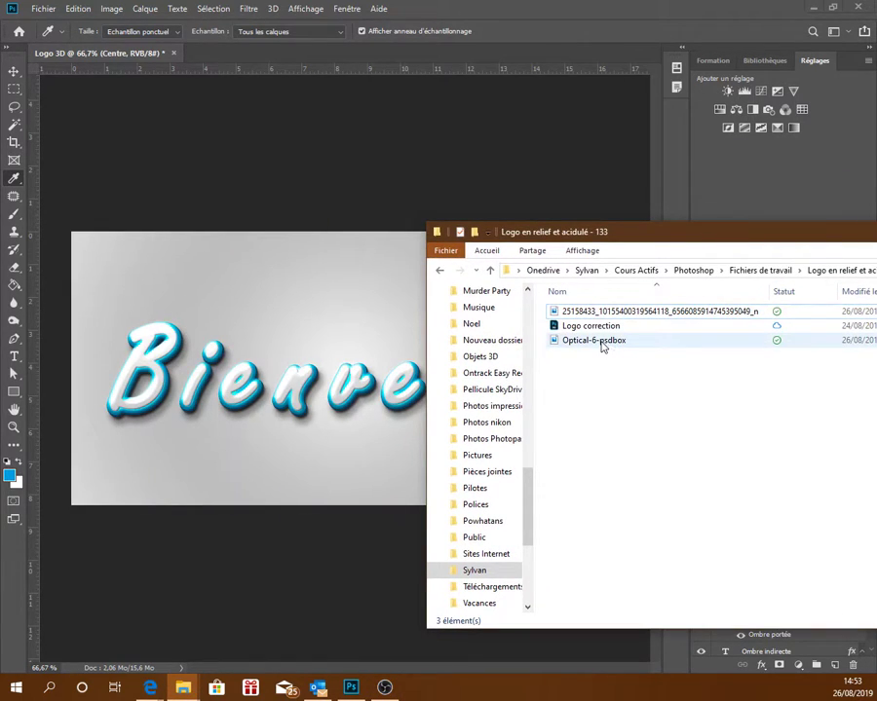
mouse_move(594, 339)
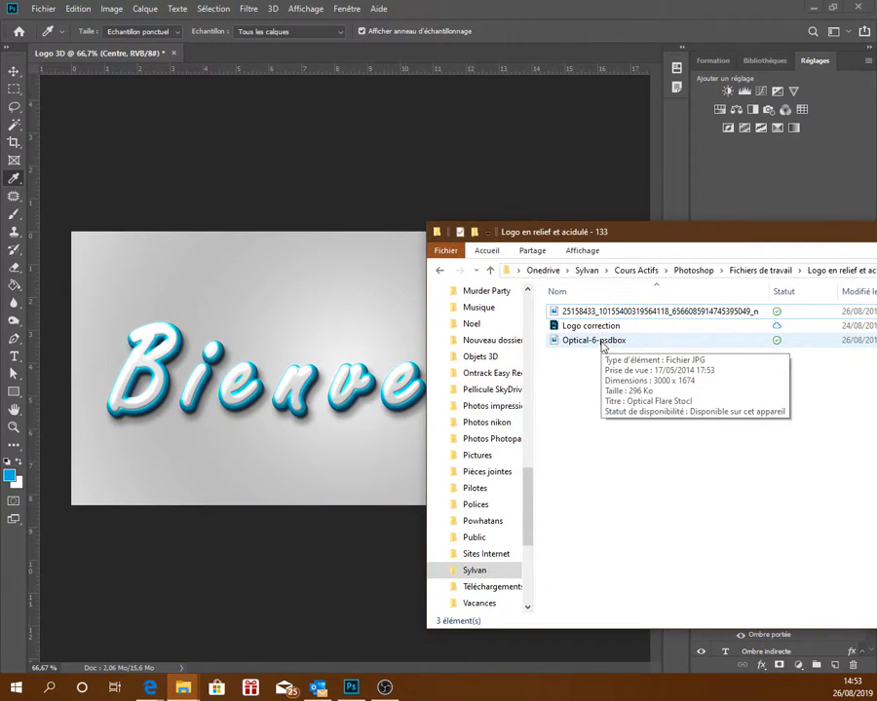
mouse_move(593, 343)
left_mouse_down()
mouse_move(295, 278)
mouse_move(306, 285)
left_mouse_up()
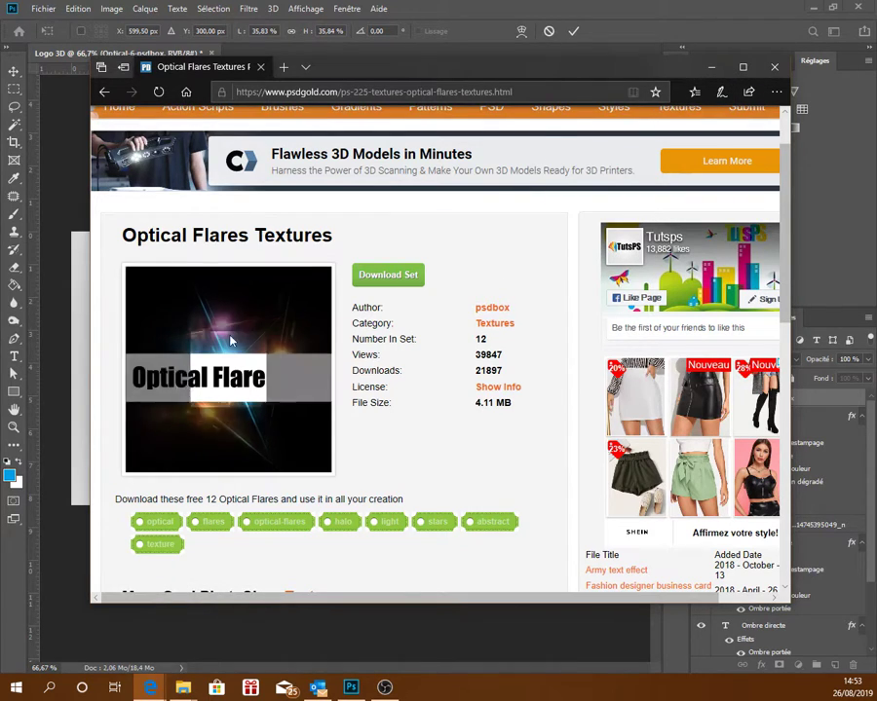
left_click(711, 67)
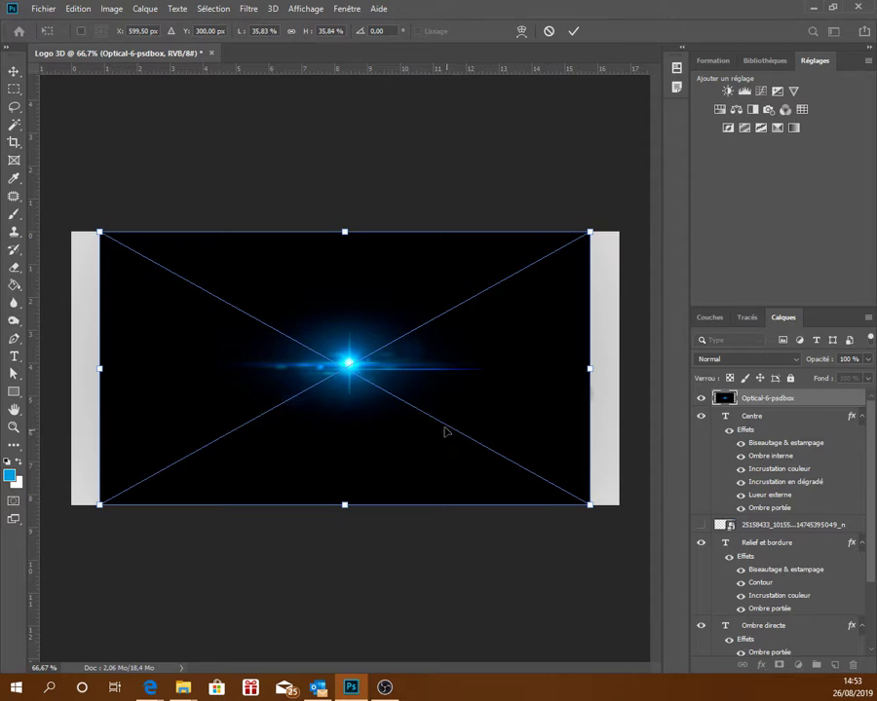
Scale the flare proportionally down to about 14.30% and commit it just above the Bienvenue text
left_click_drag(579, 500, 382, 389)
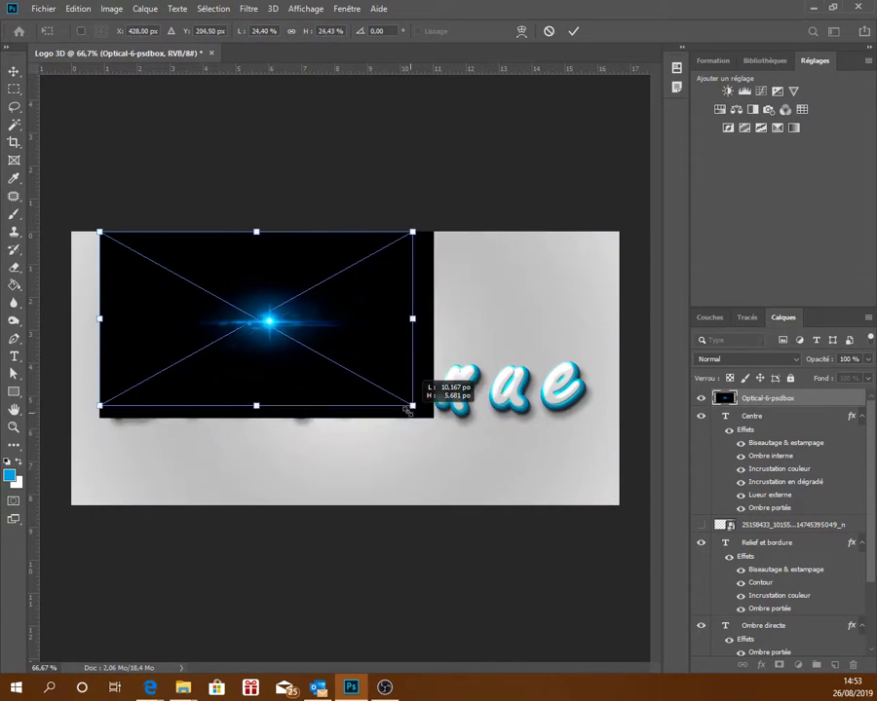
left_click(292, 30)
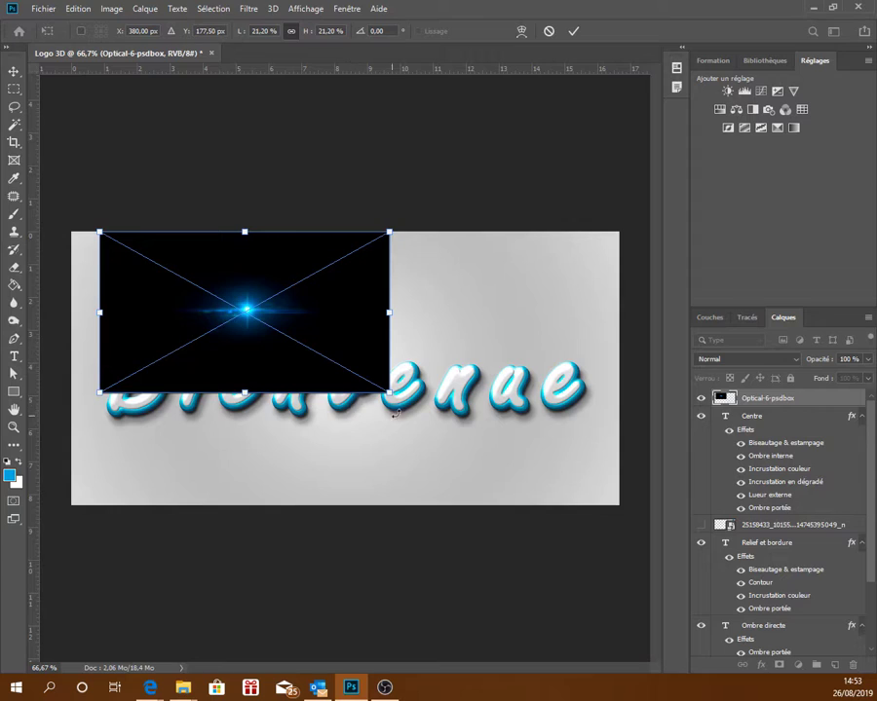
mouse_move(394, 414)
left_mouse_down()
mouse_move(293, 368)
mouse_move(340, 365)
left_mouse_up()
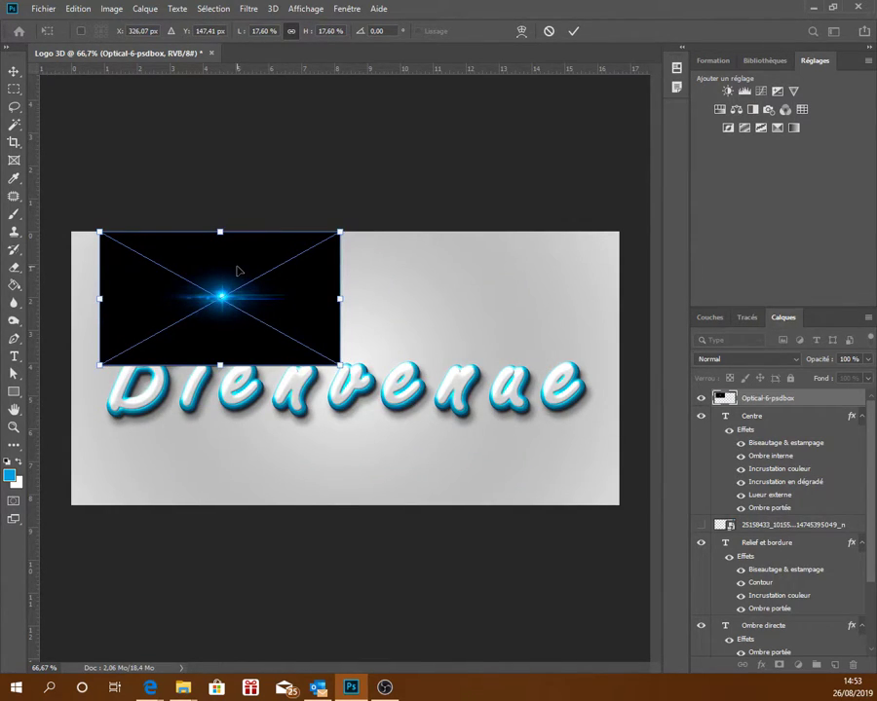
left_click_drag(249, 270, 429, 280)
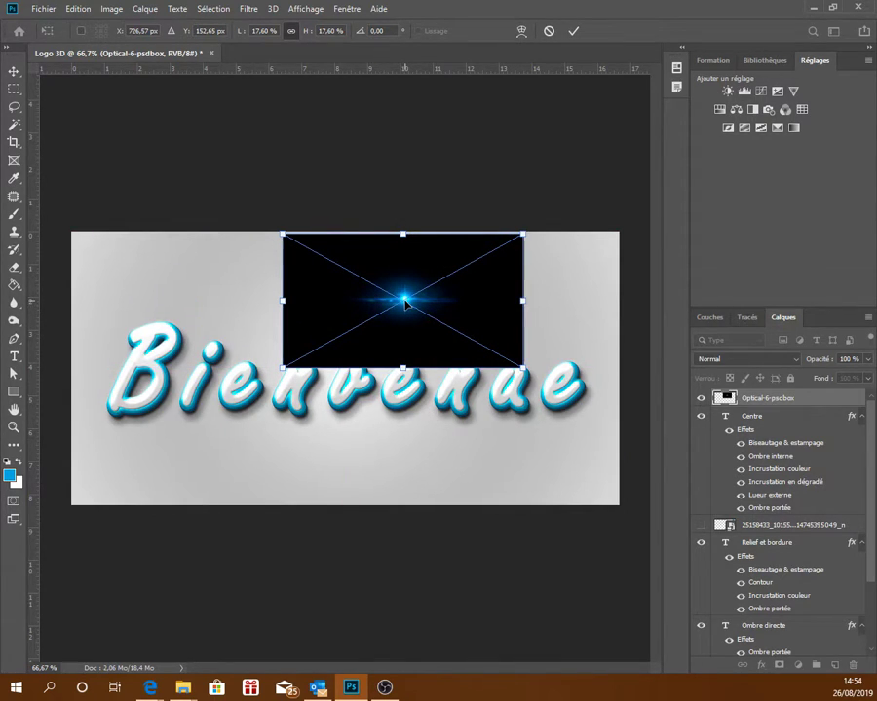
left_click_drag(523, 368, 463, 347)
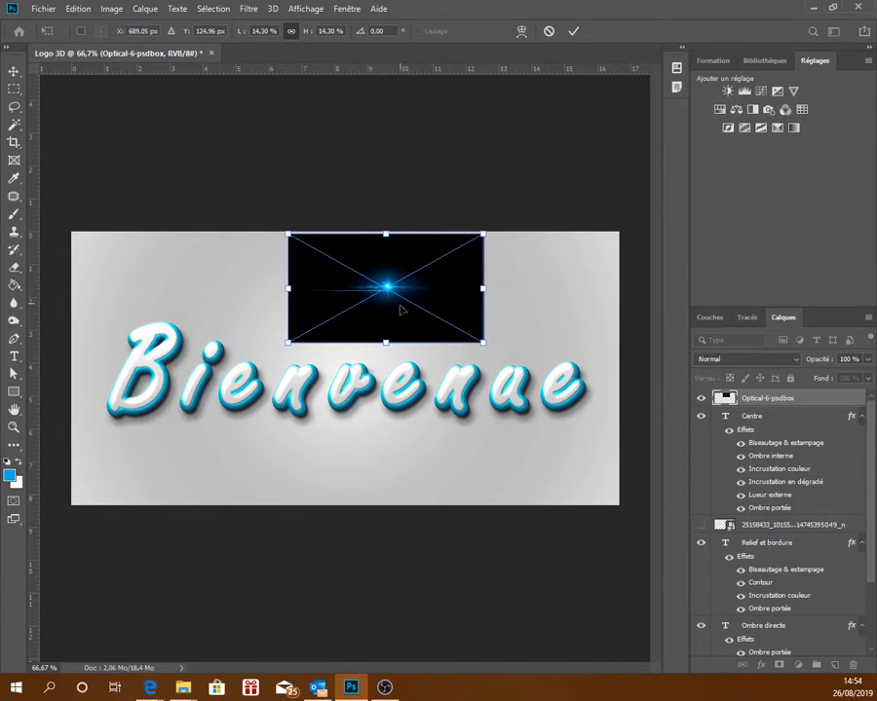
left_click_drag(400, 309, 382, 319)
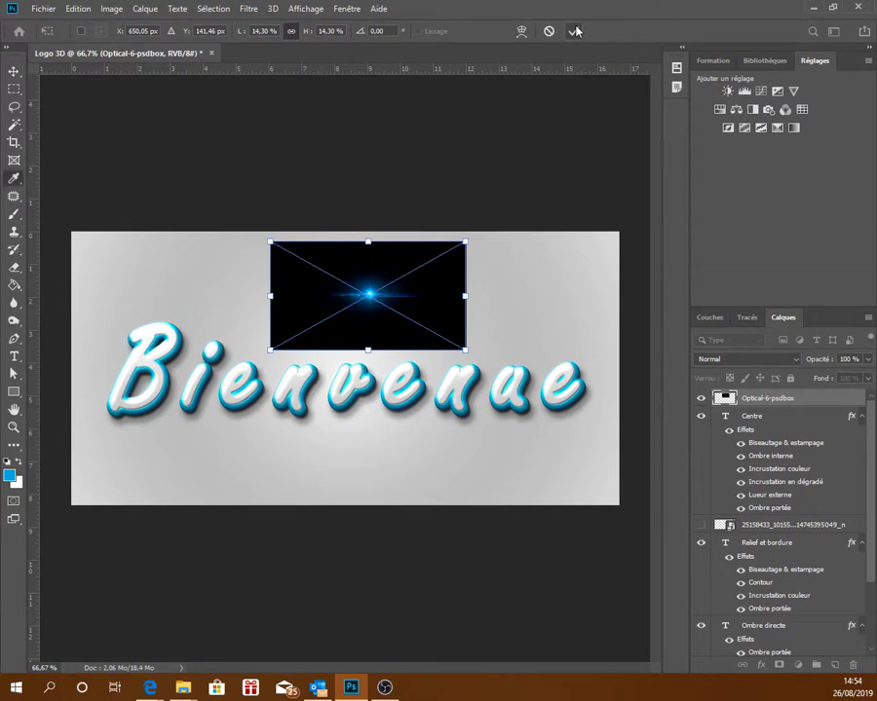
key("i")
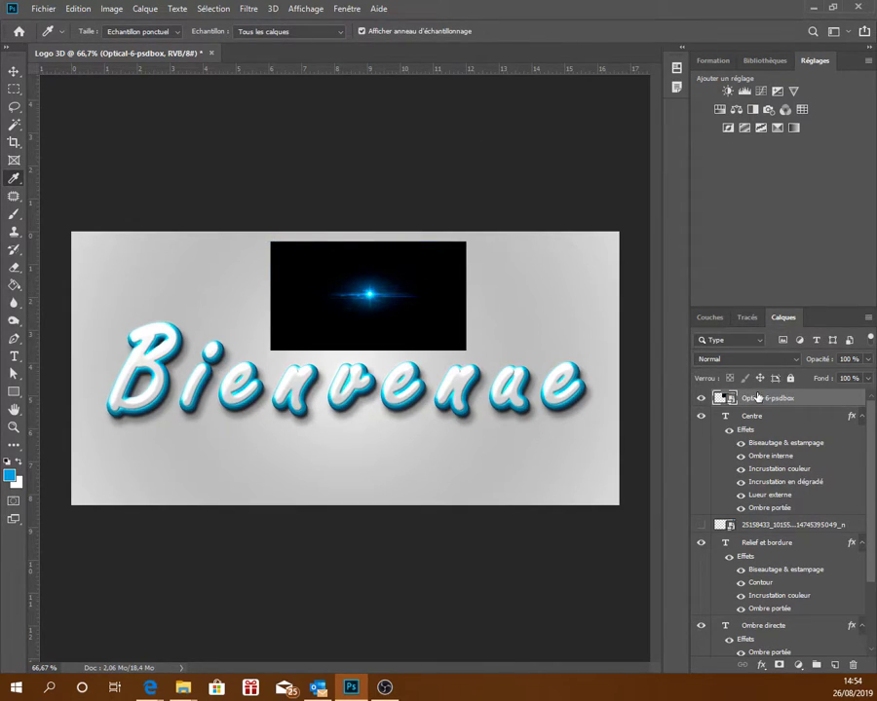
Set the flare layer to Superposition blend mode and move its glow toward the B
left_click(799, 361)
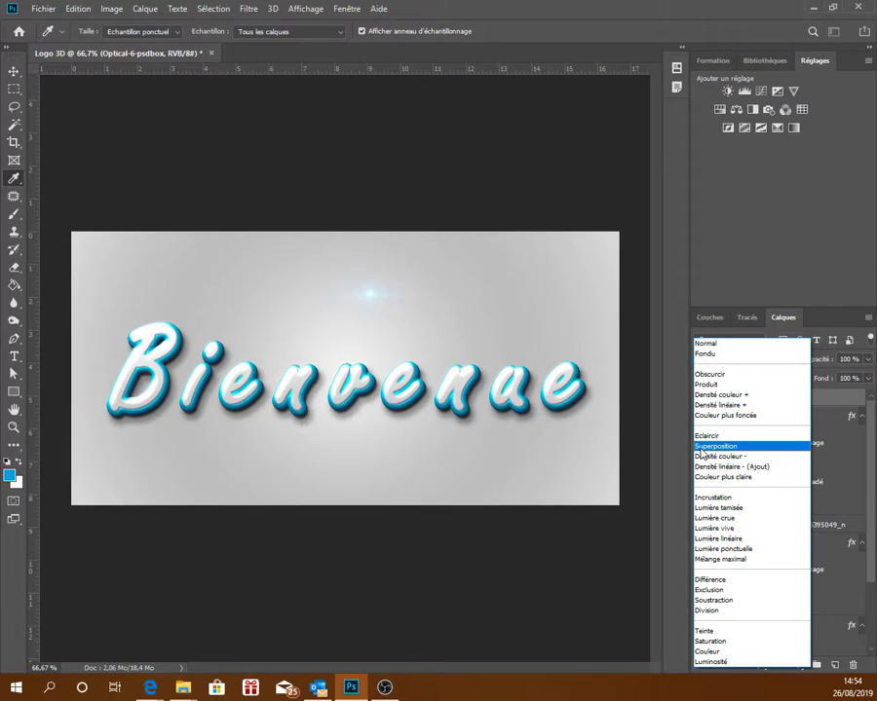
left_click(702, 450)
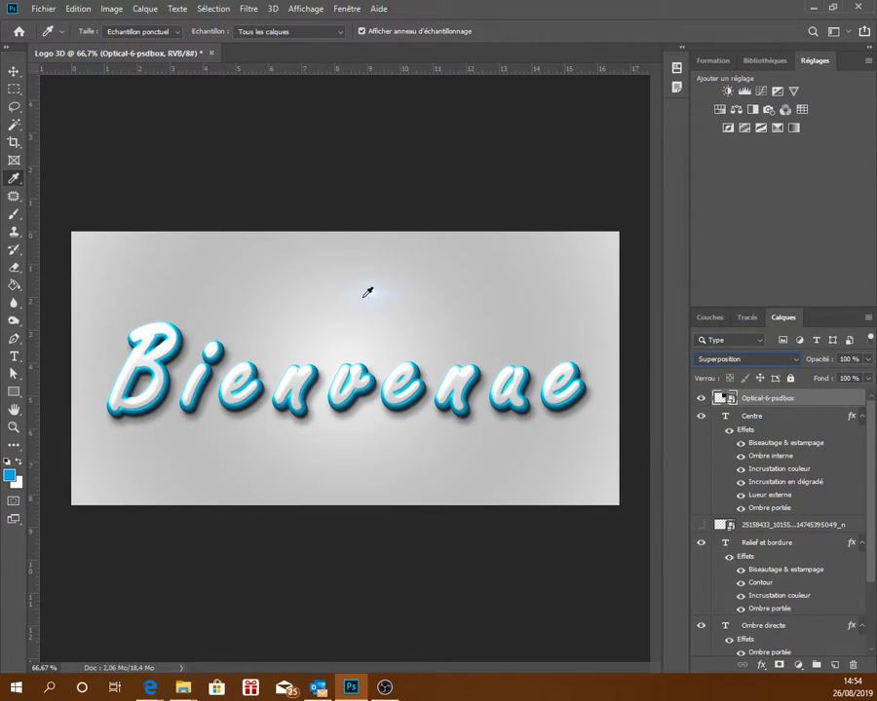
left_click(14, 71)
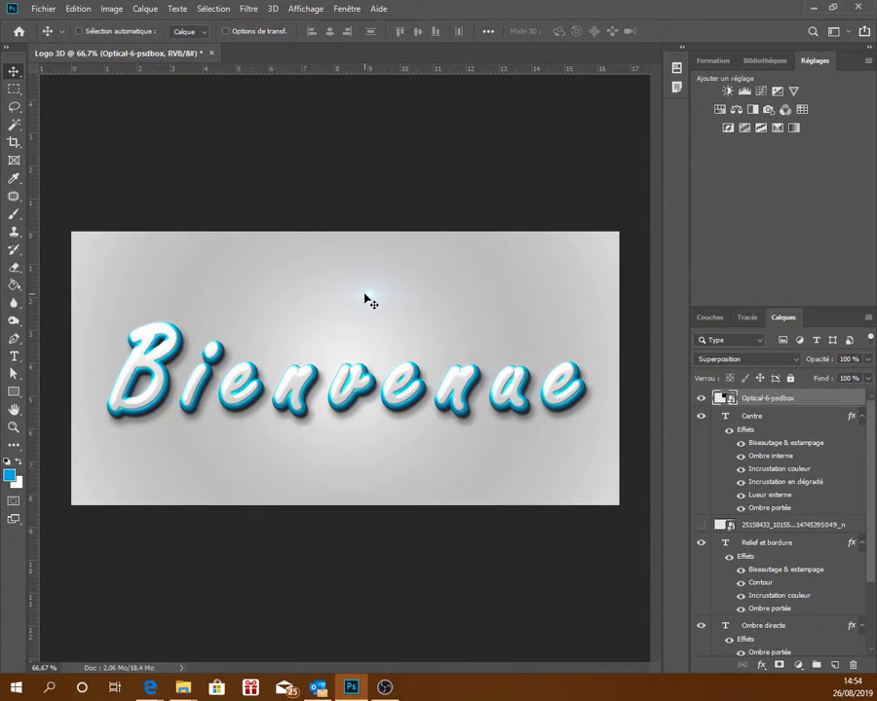
left_click_drag(367, 299, 167, 330)
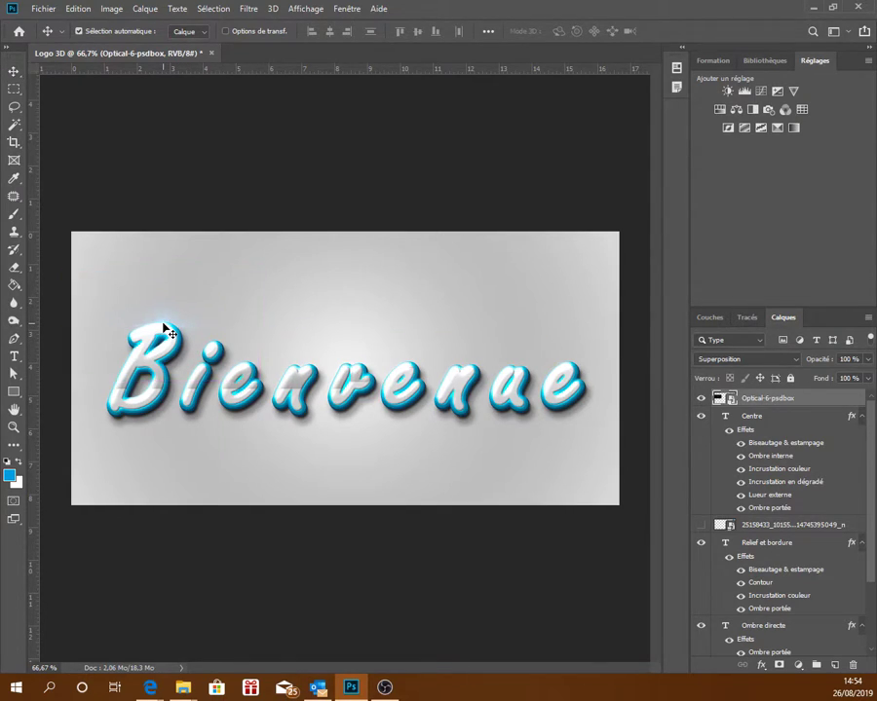
Enlarge the flare glow to about 20.62% and commit it over the B
key("ctrl+t")
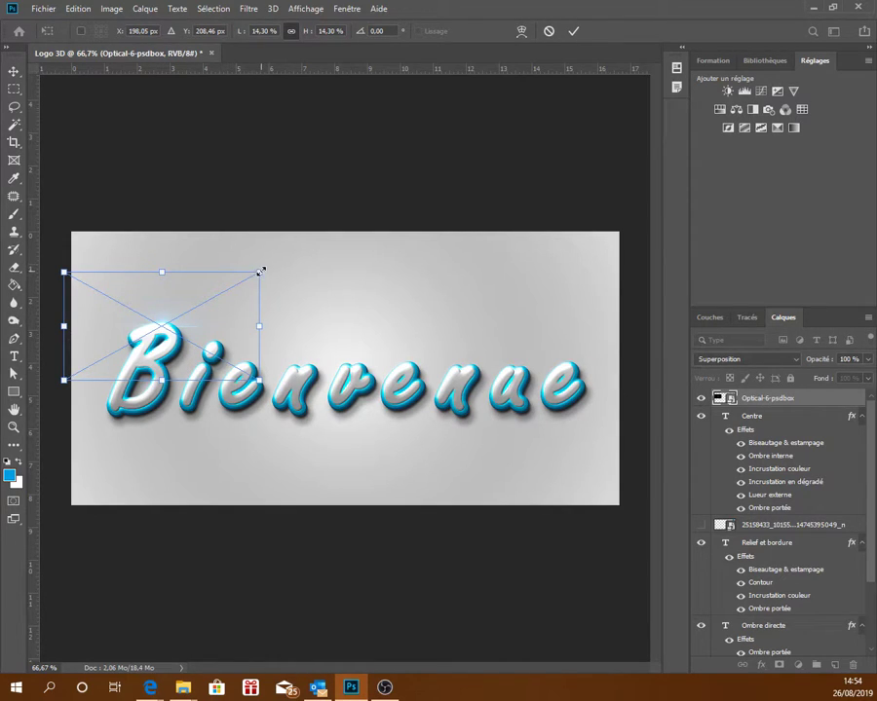
left_click_drag(261, 269, 347, 230)
mouse_move(204, 297)
left_mouse_down()
mouse_move(187, 330)
mouse_move(170, 332)
left_mouse_up()
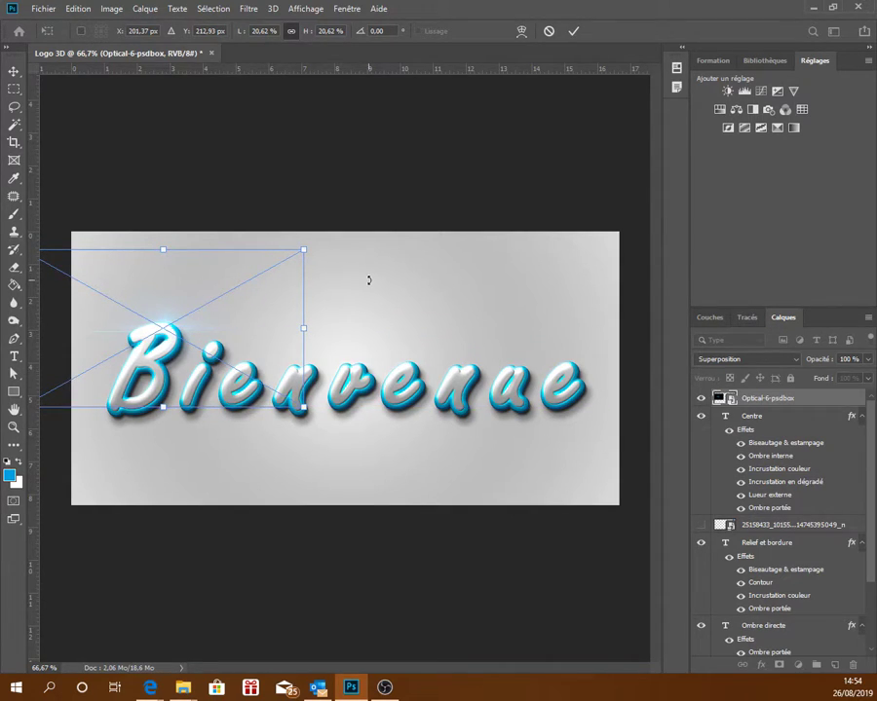
key("Return")
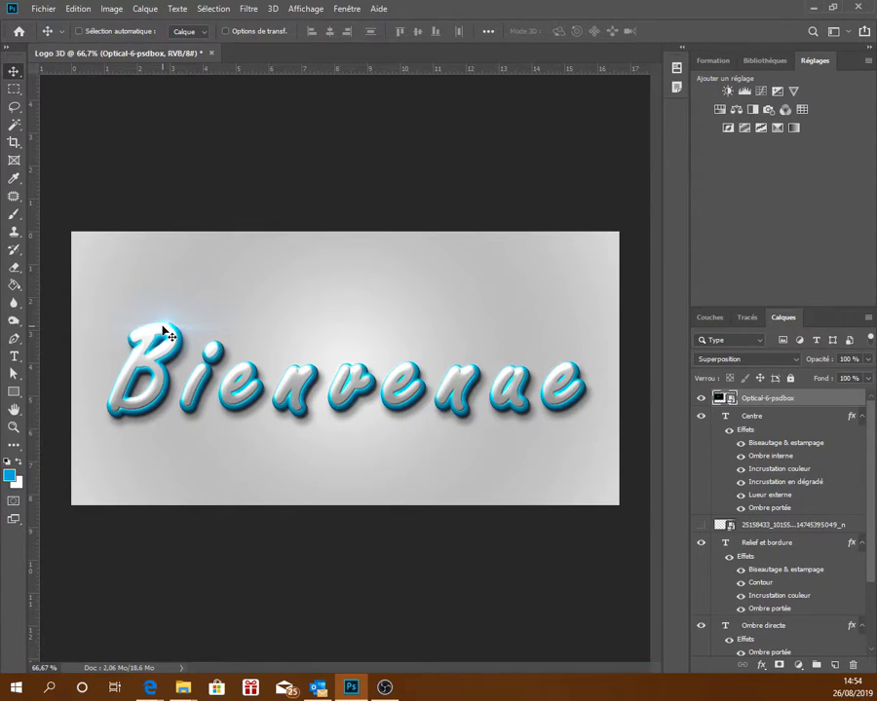
Nudge the glow over the B, then duplicate the flare layer four times up to copie 4
mouse_move(166, 334)
left_mouse_down()
mouse_move(176, 341)
mouse_move(171, 327)
left_mouse_up()
right_click(783, 400)
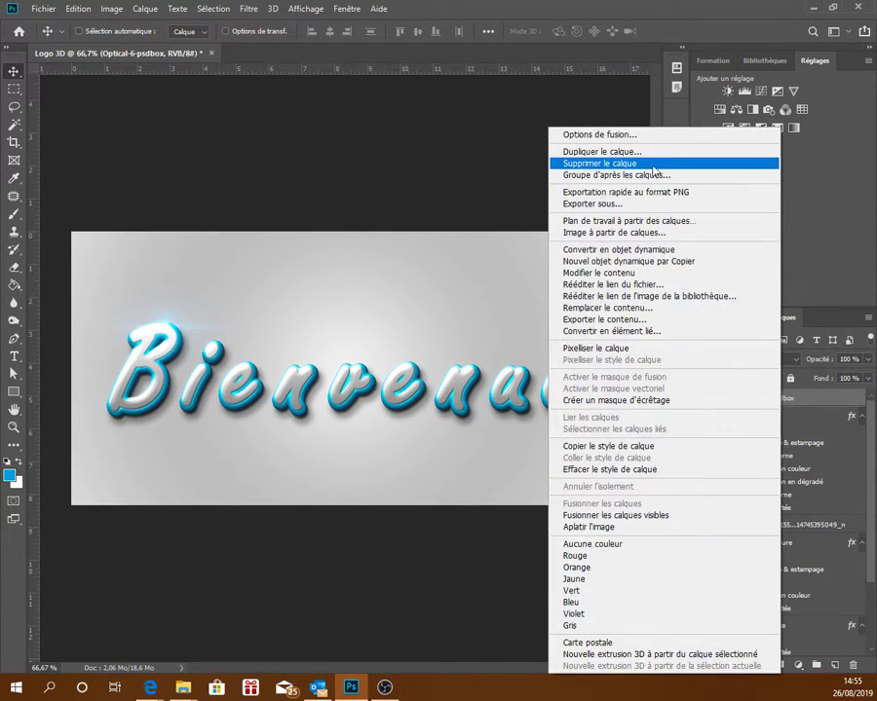
left_click(646, 152)
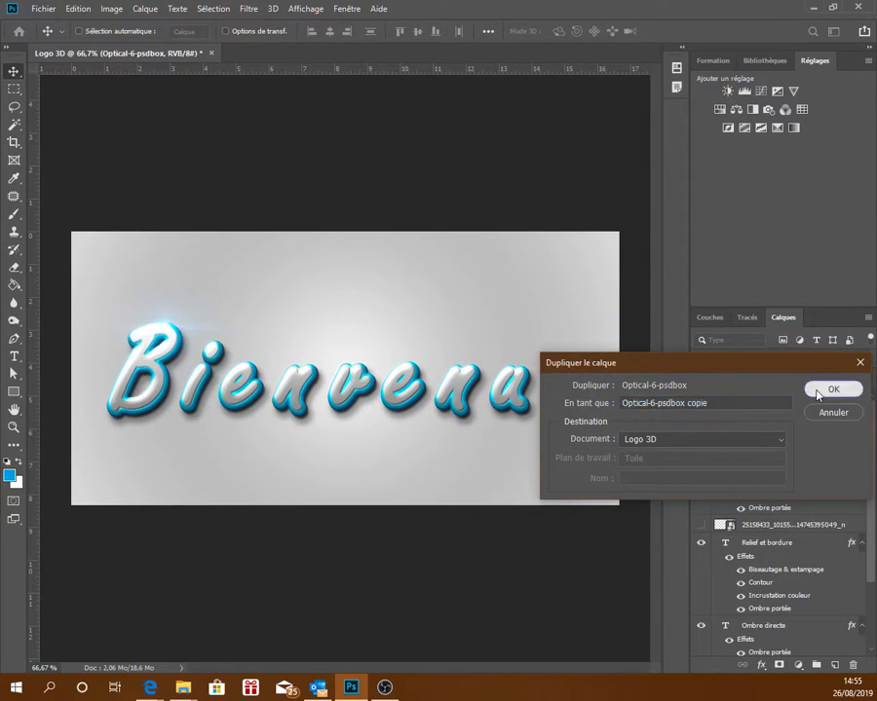
left_click(818, 392)
right_click(752, 397)
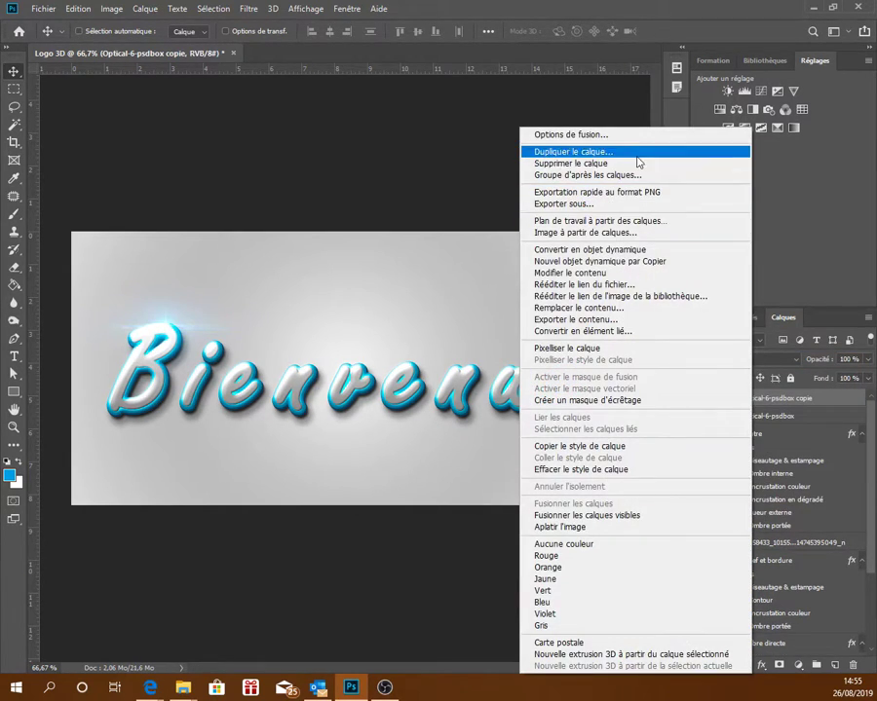
left_click(604, 152)
left_click(816, 391)
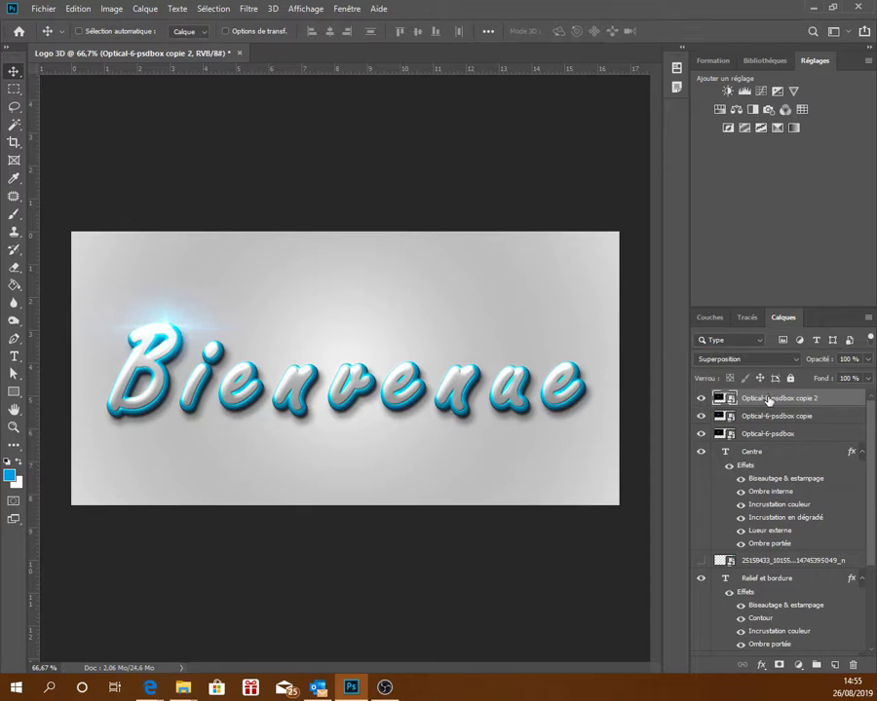
right_click(752, 398)
left_click(644, 151)
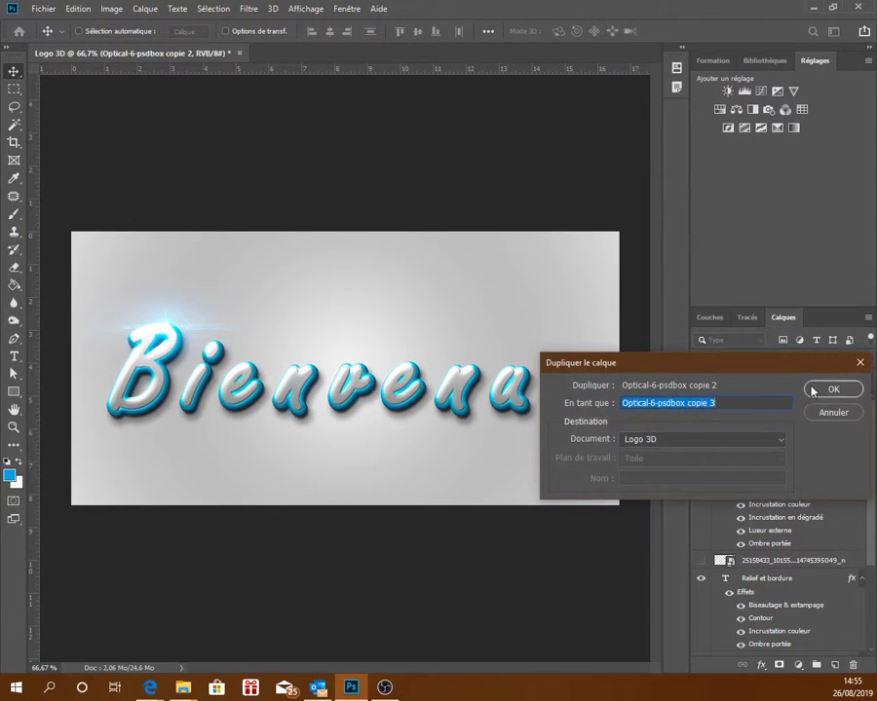
left_click(820, 389)
right_click(770, 398)
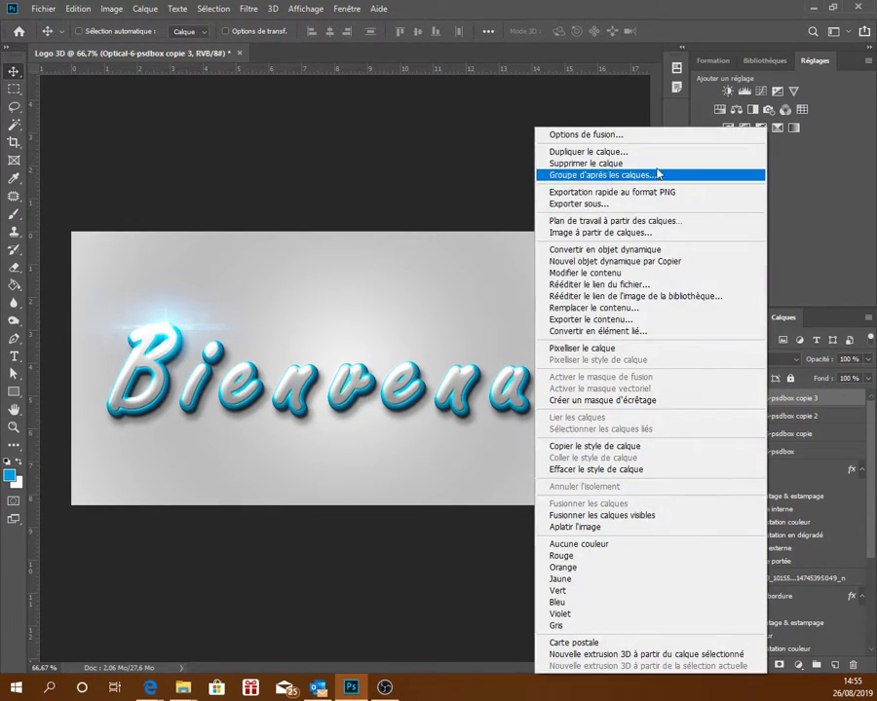
left_click(647, 152)
left_click(835, 389)
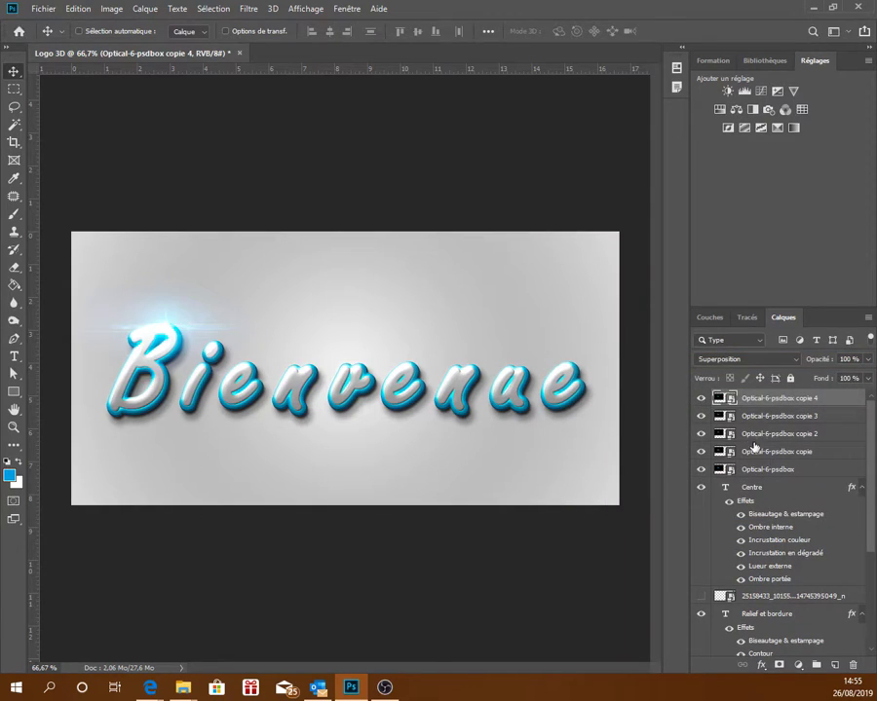
Move the first flare copy's glow over the final e and the second copy's across the word
left_click(757, 452)
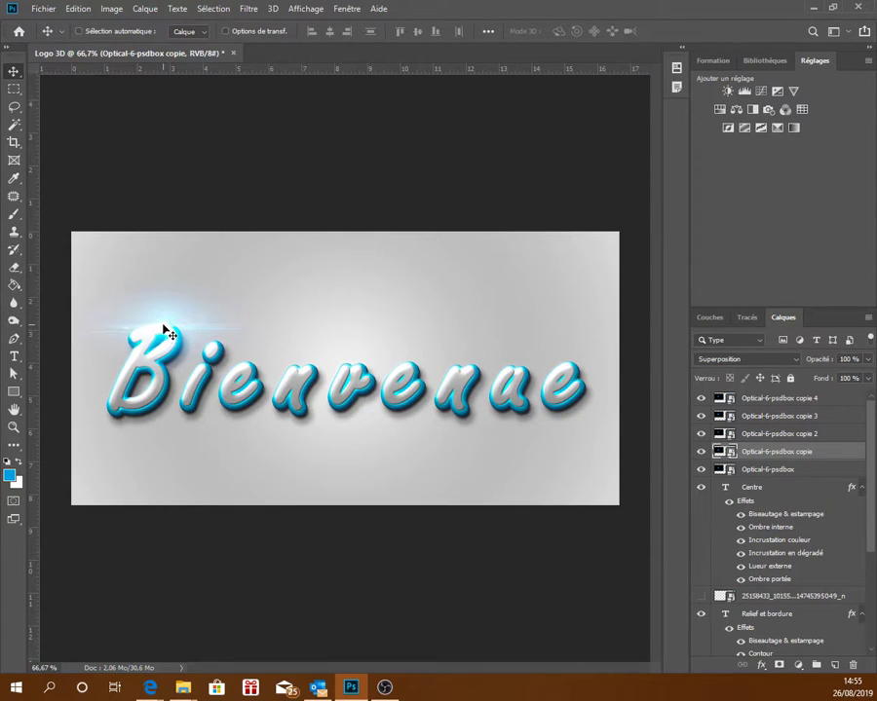
mouse_move(164, 330)
left_mouse_down()
mouse_move(219, 344)
mouse_move(568, 369)
left_mouse_up()
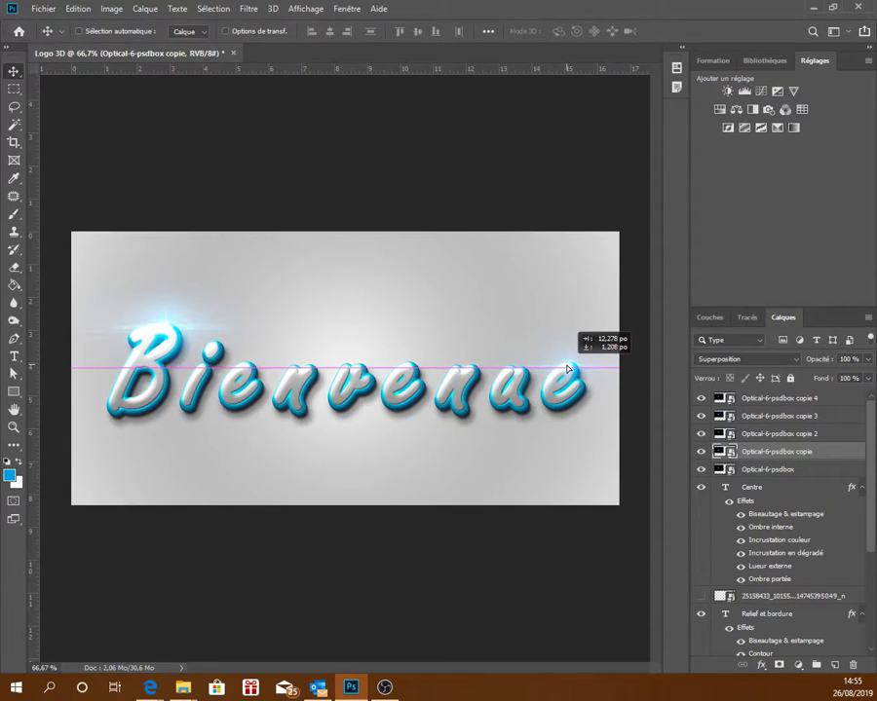
left_click_drag(568, 368, 568, 368)
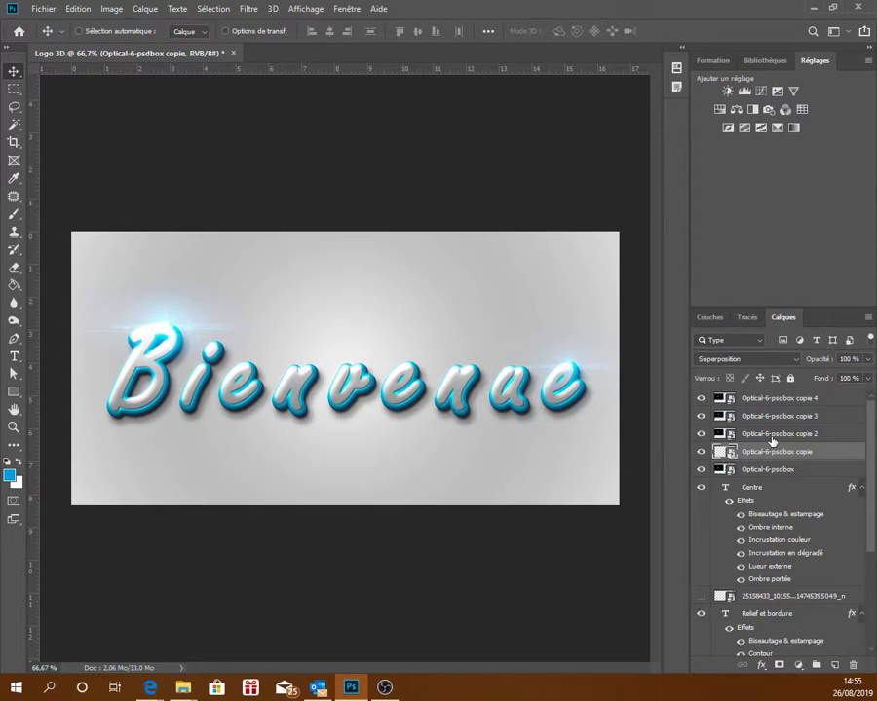
left_click(726, 435)
left_click_drag(167, 333, 407, 368)
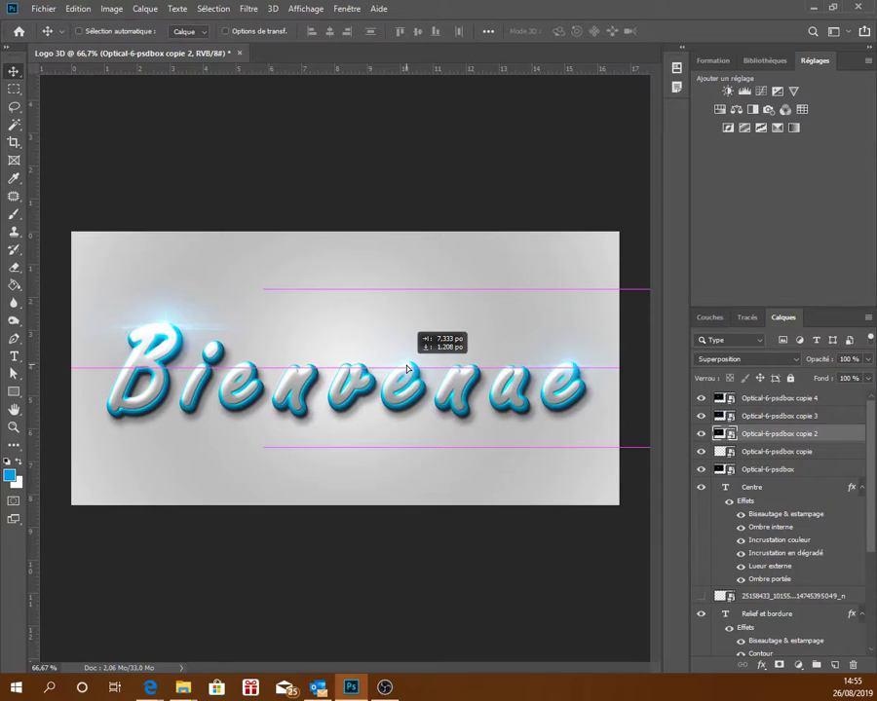
left_click_drag(407, 368, 408, 368)
left_click_drag(408, 368, 408, 368)
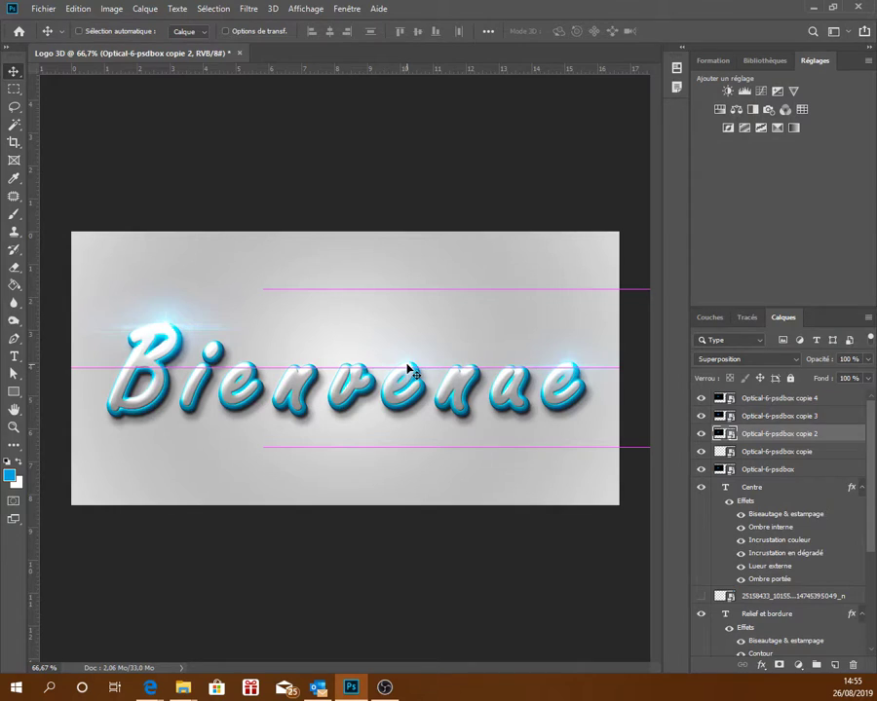
Place the third copy's glow on the text and nudge copie 4 slightly on the lettering
left_click(772, 417)
mouse_move(167, 327)
left_mouse_down()
mouse_move(252, 365)
mouse_move(245, 365)
left_mouse_up()
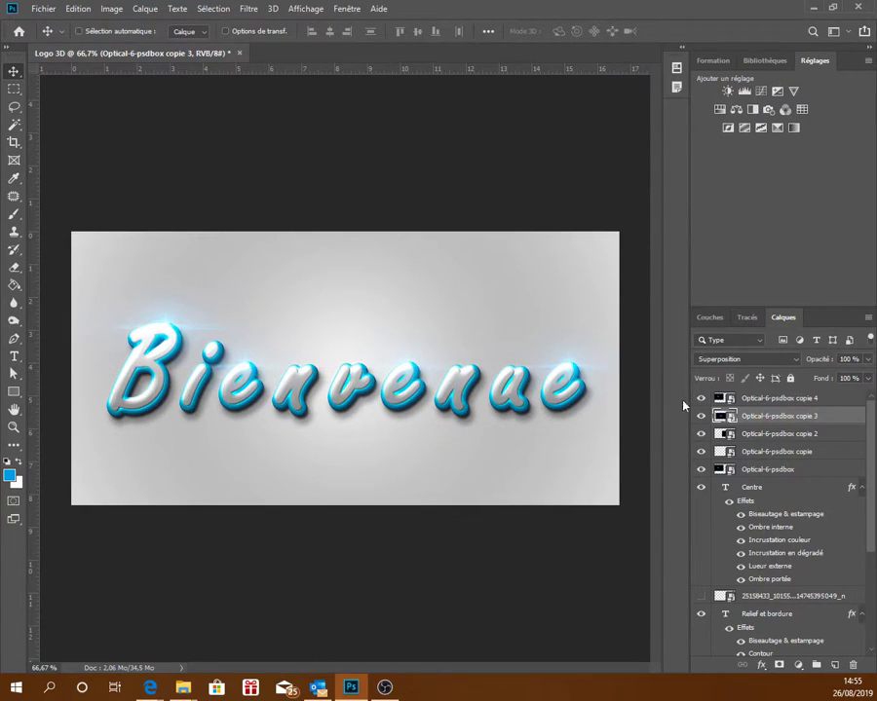
left_click(752, 397)
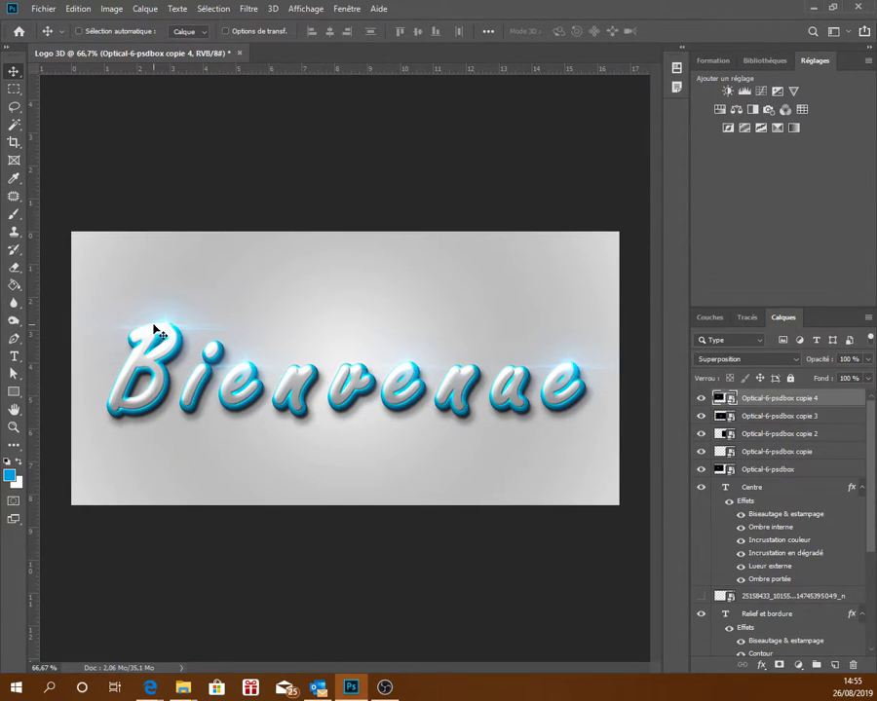
left_click_drag(210, 345, 216, 348)
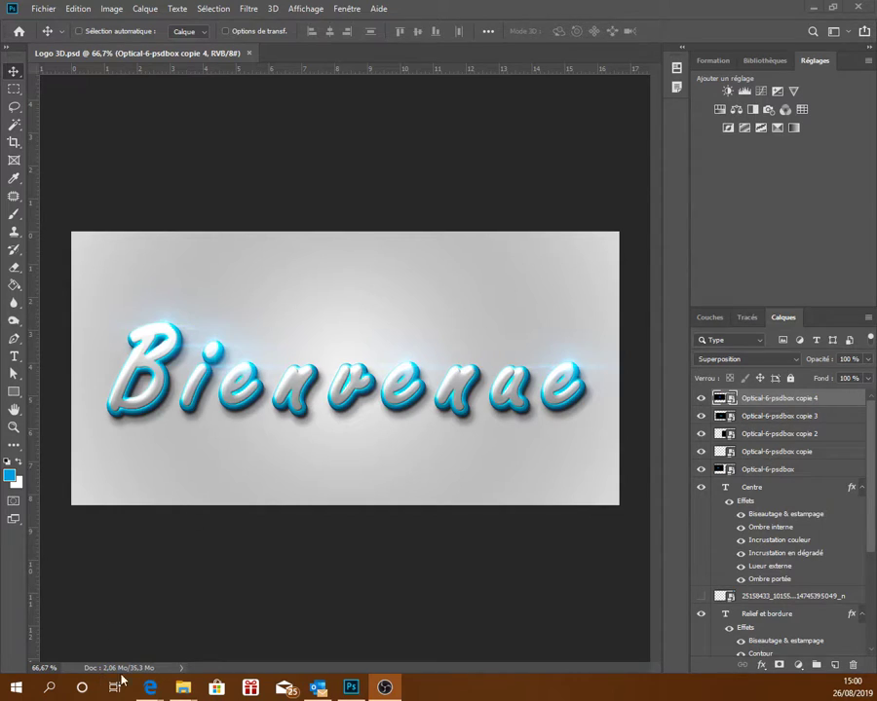
Bring the Photoshop window back to the front
left_click(599, 6)
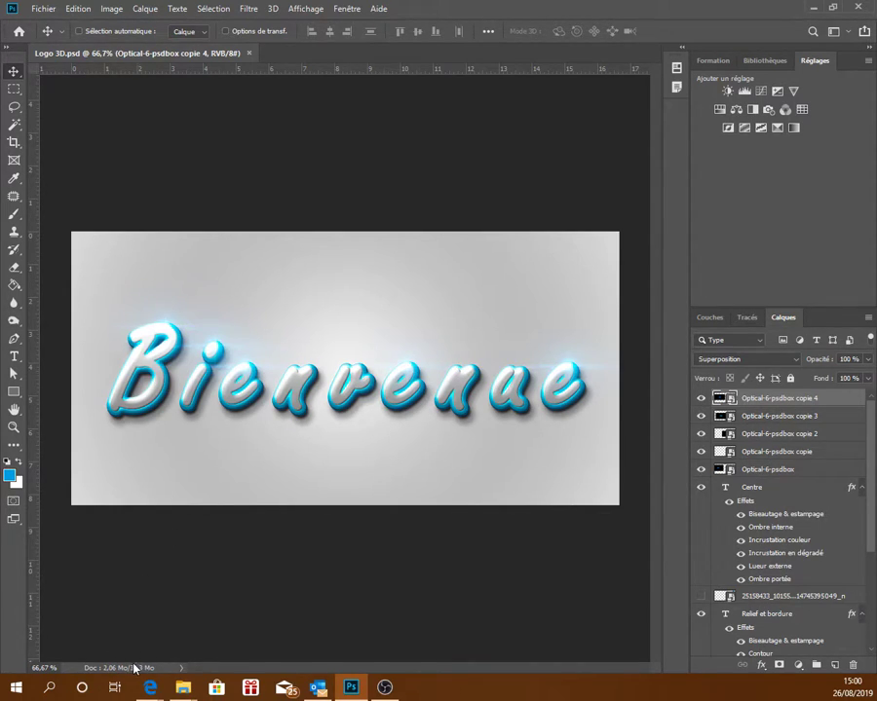
Use Enregistrer sous to save the logo as a JPEG named 'Logo 3D final'
left_click(41, 10)
left_click(78, 159)
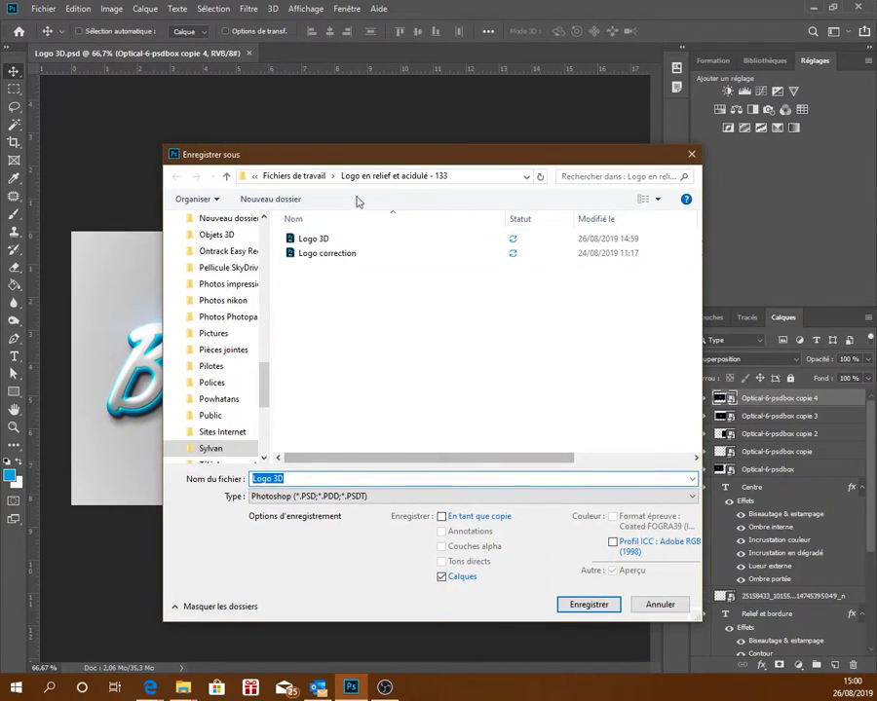
left_click_drag(396, 156, 389, 152)
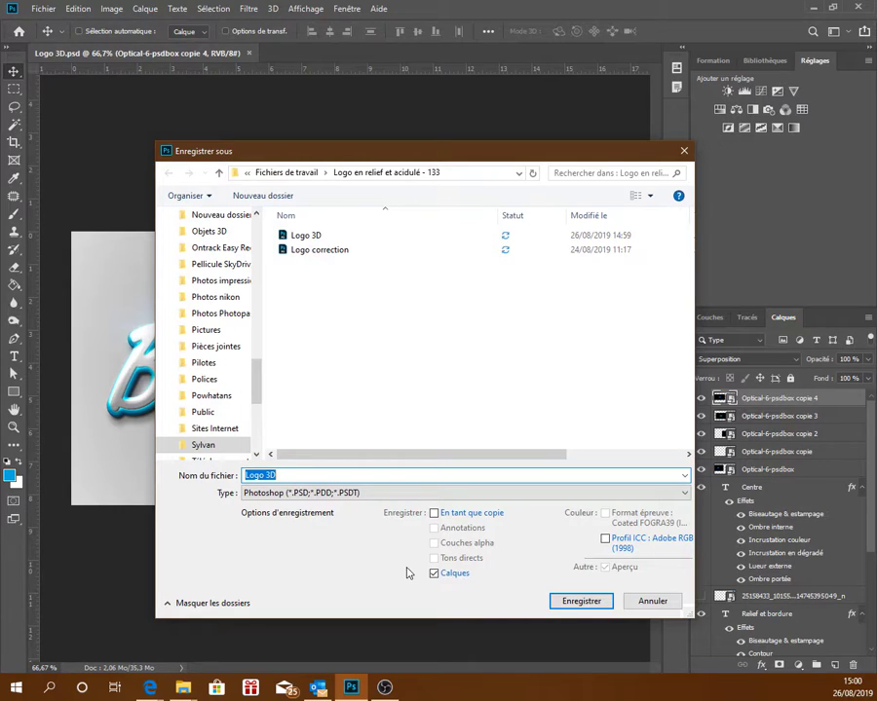
left_click(606, 495)
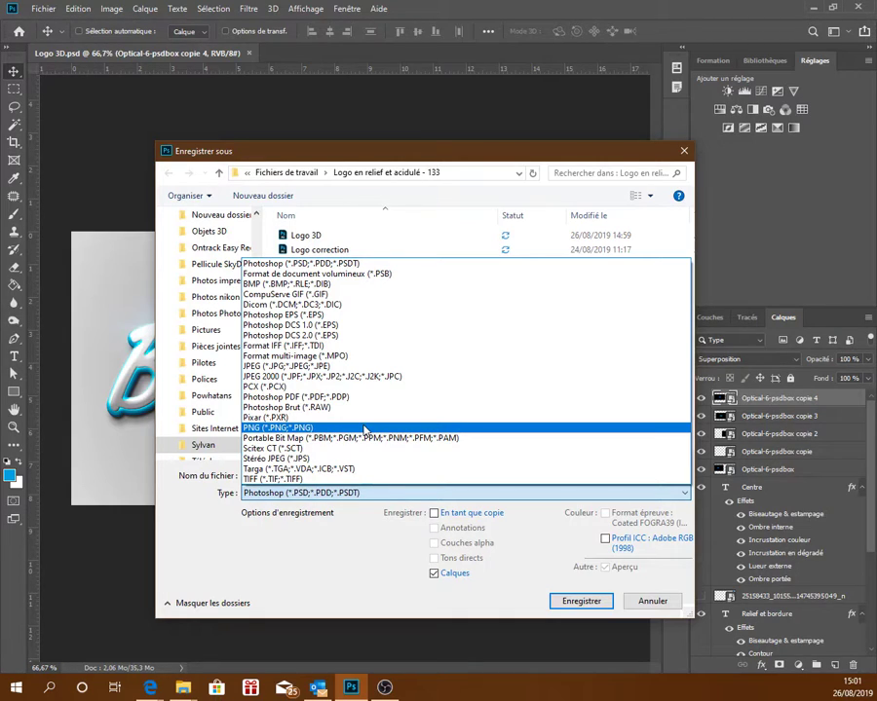
left_click(298, 366)
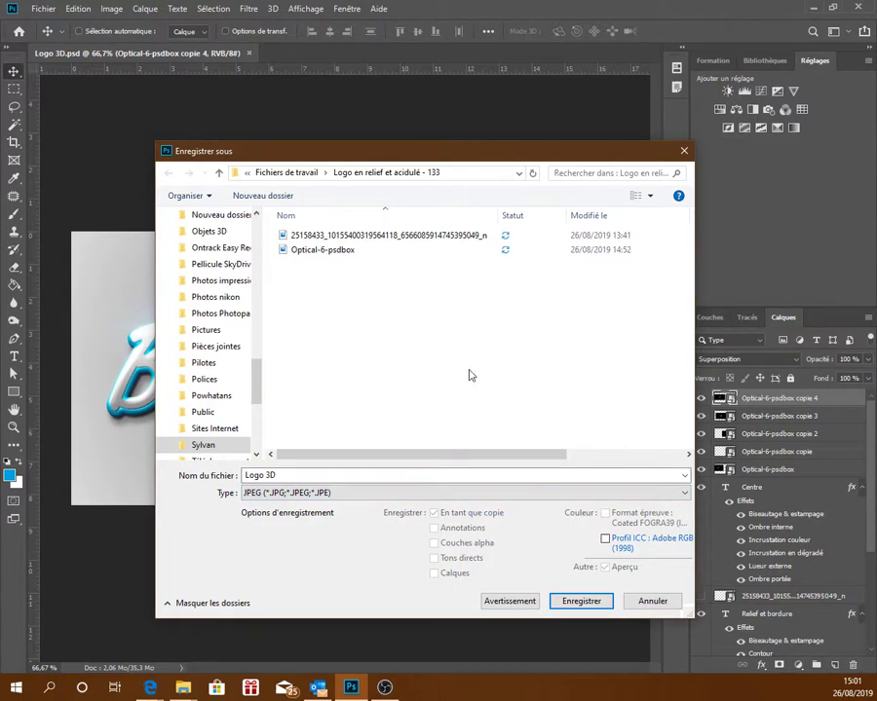
left_click(307, 477)
left_click(304, 478)
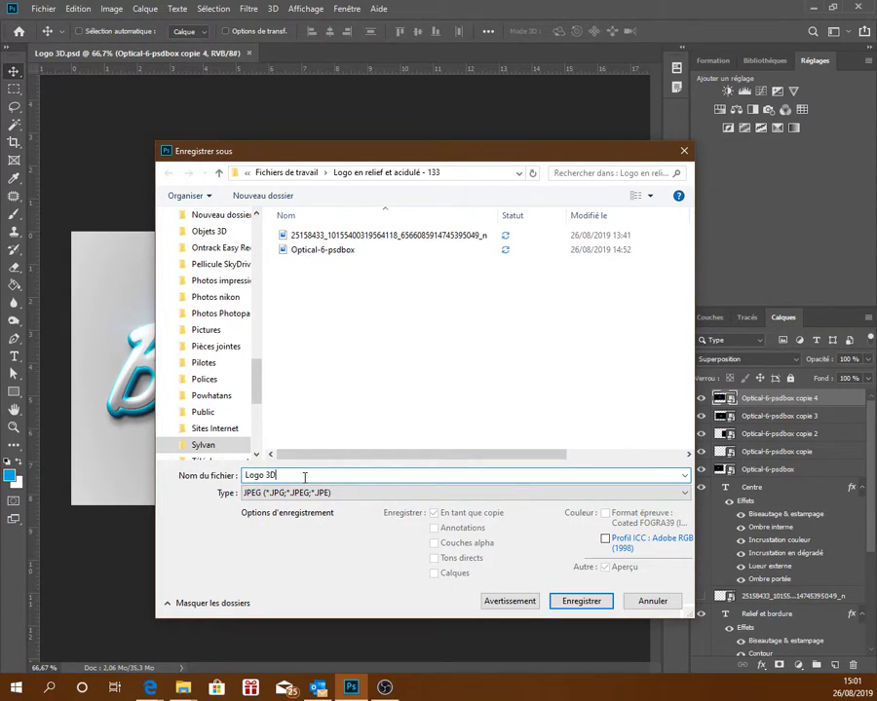
type("fina")
type("l")
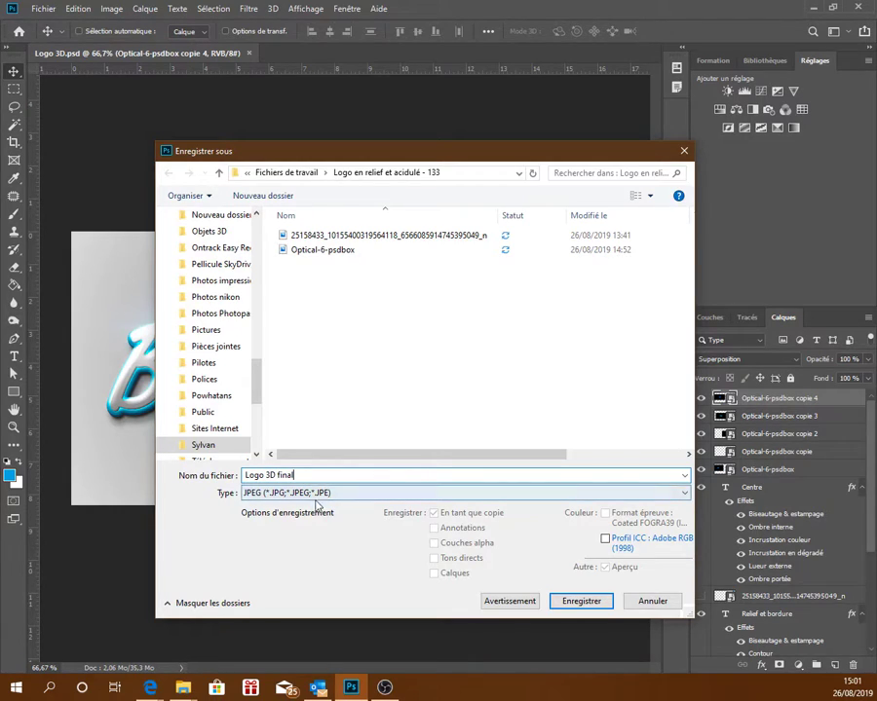
left_click(579, 603)
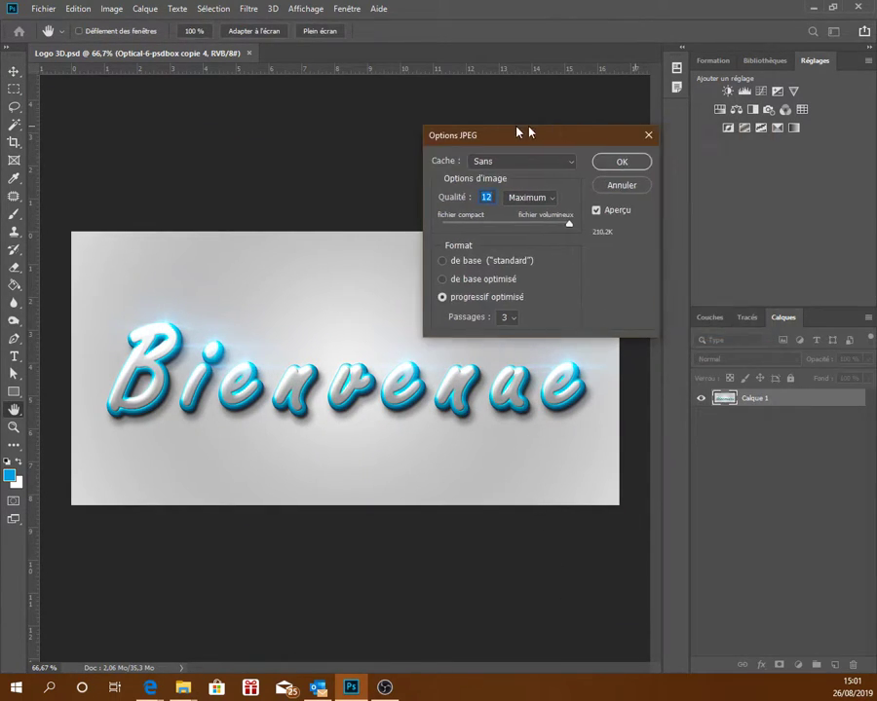
Keep quality 12 Maximum, choose the 'de base (standard)' format and confirm the JPEG options
left_click_drag(518, 132, 343, 132)
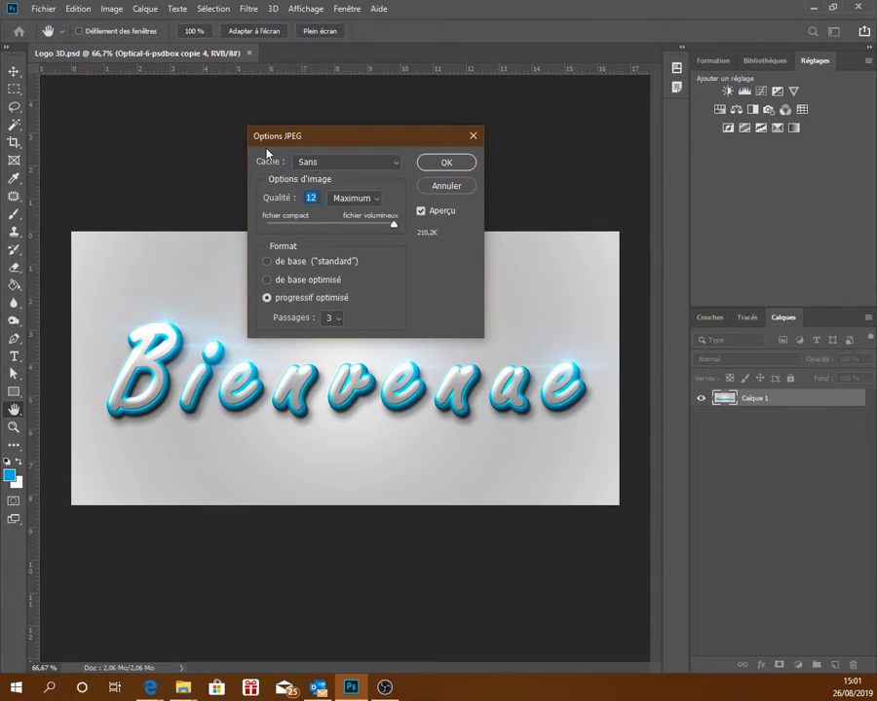
left_click(267, 263)
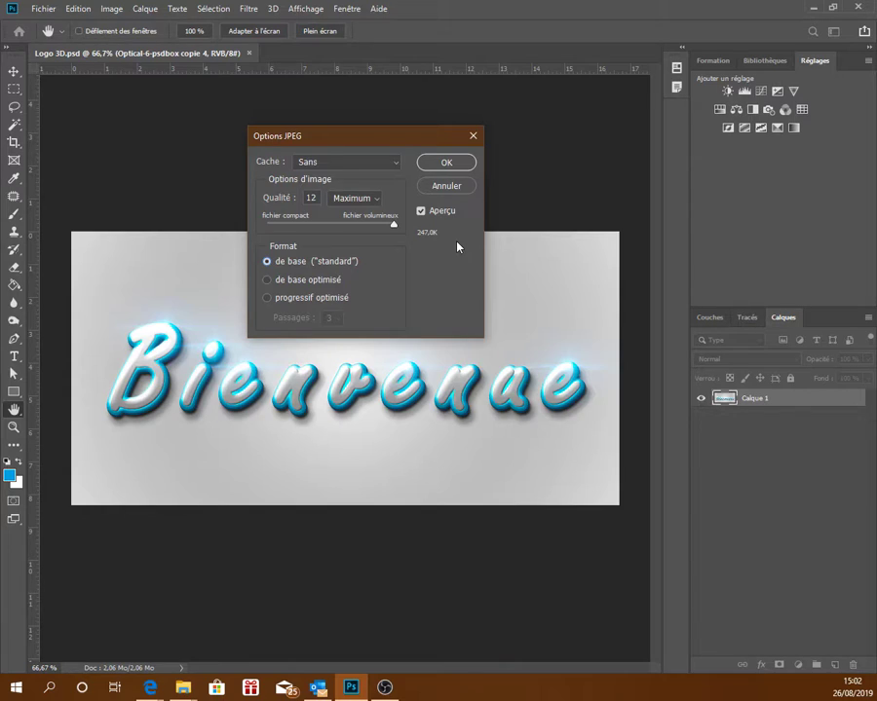
left_click(312, 281)
left_click(340, 264)
left_click(447, 162)
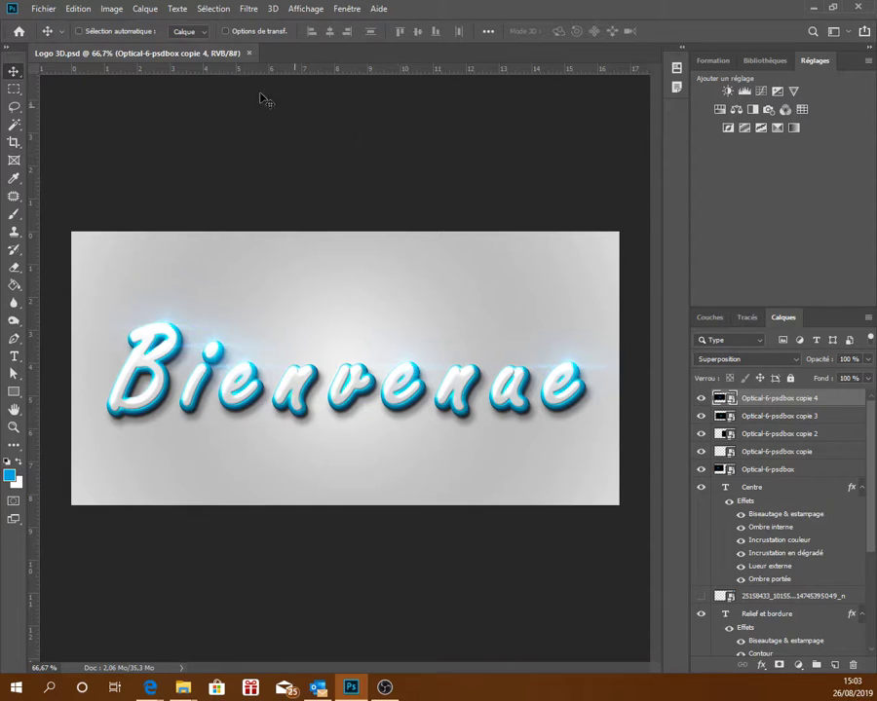
left_click(113, 8)
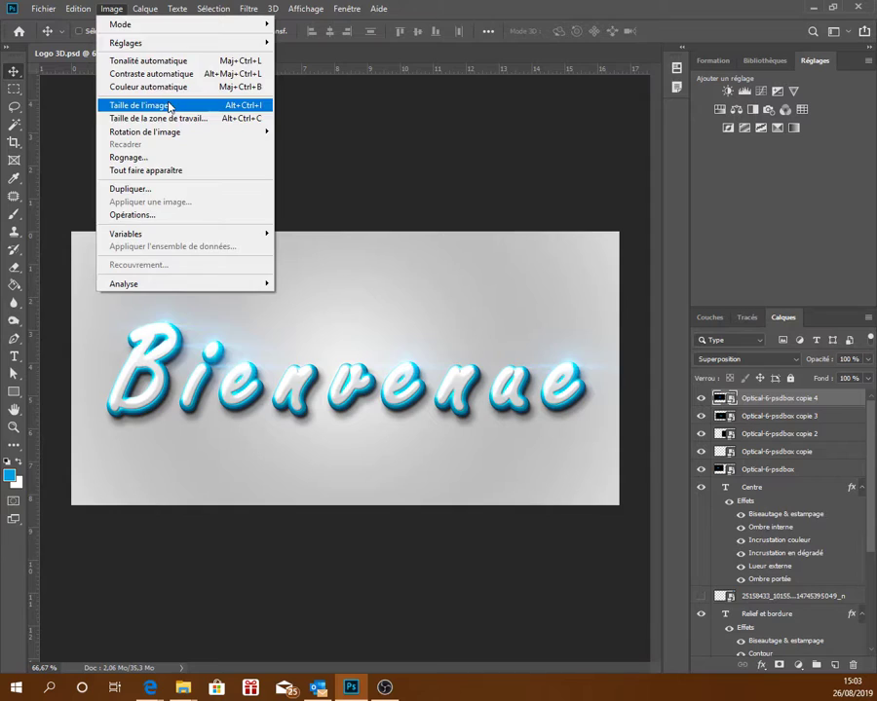
left_click(162, 105)
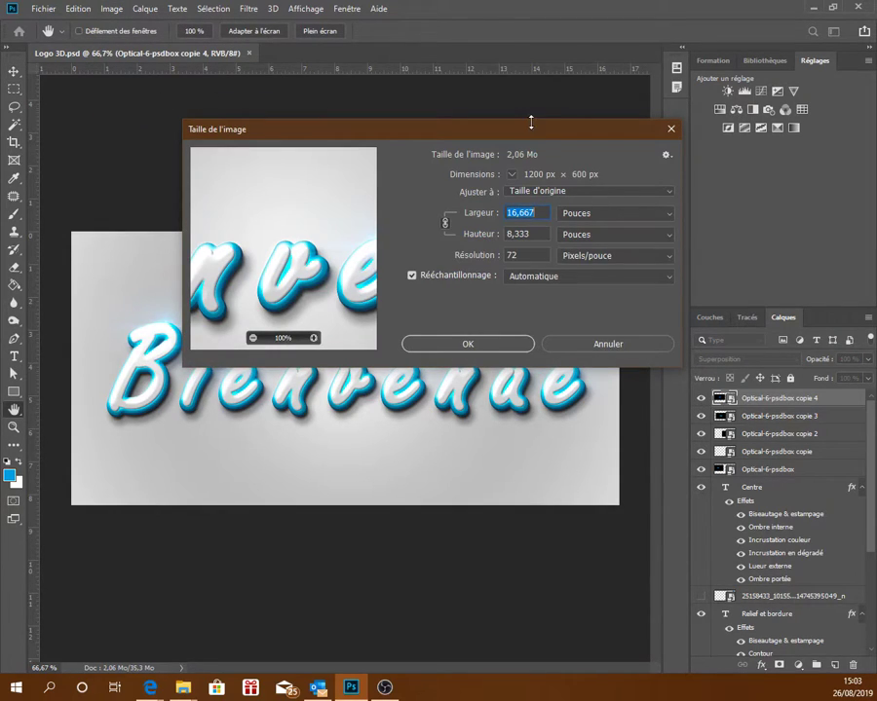
left_click_drag(535, 131, 460, 122)
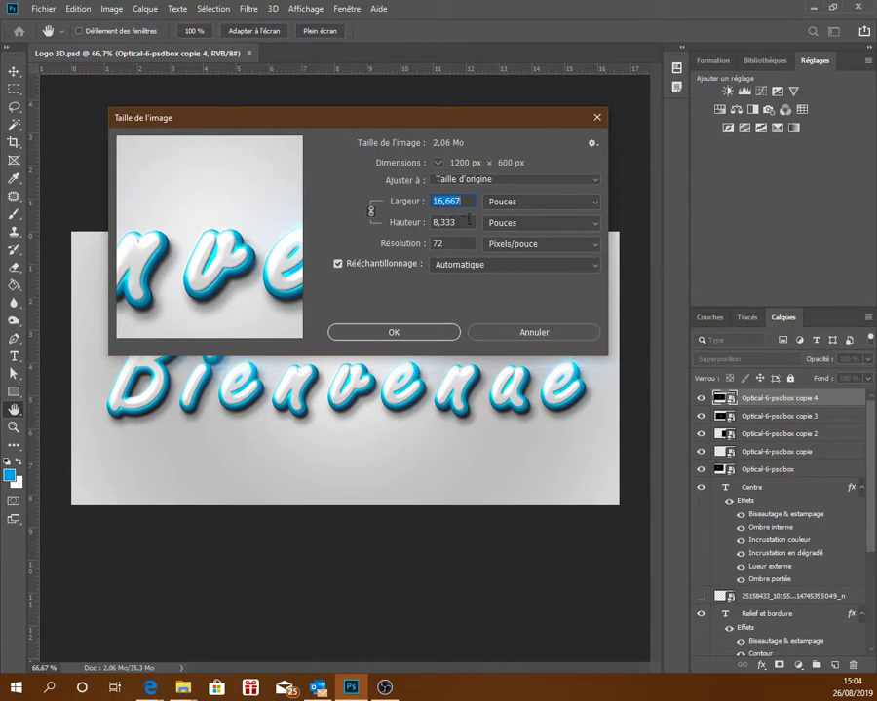
left_click(524, 202)
left_click(524, 254)
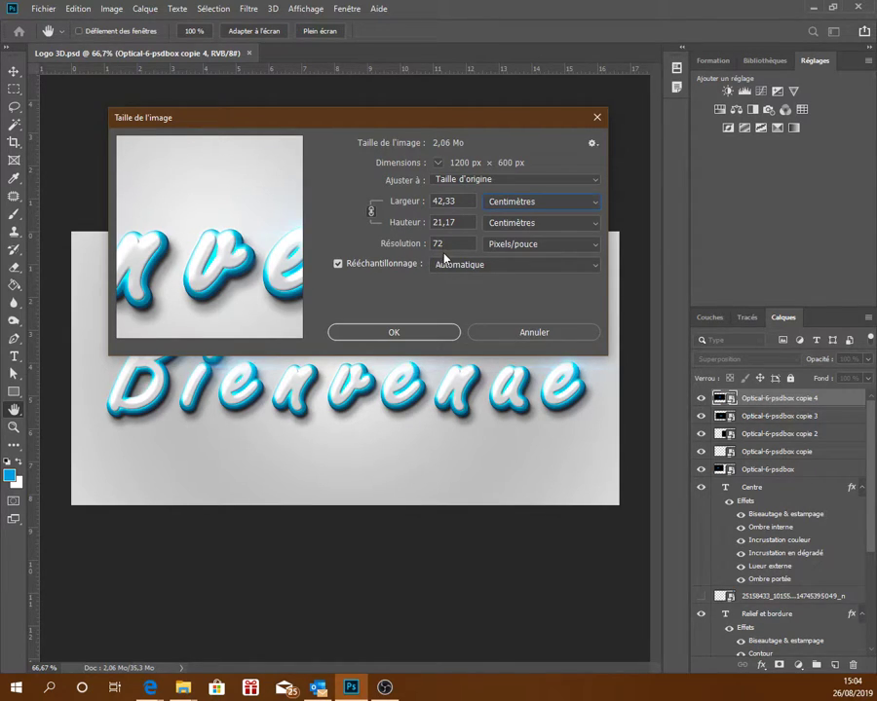
left_click(521, 333)
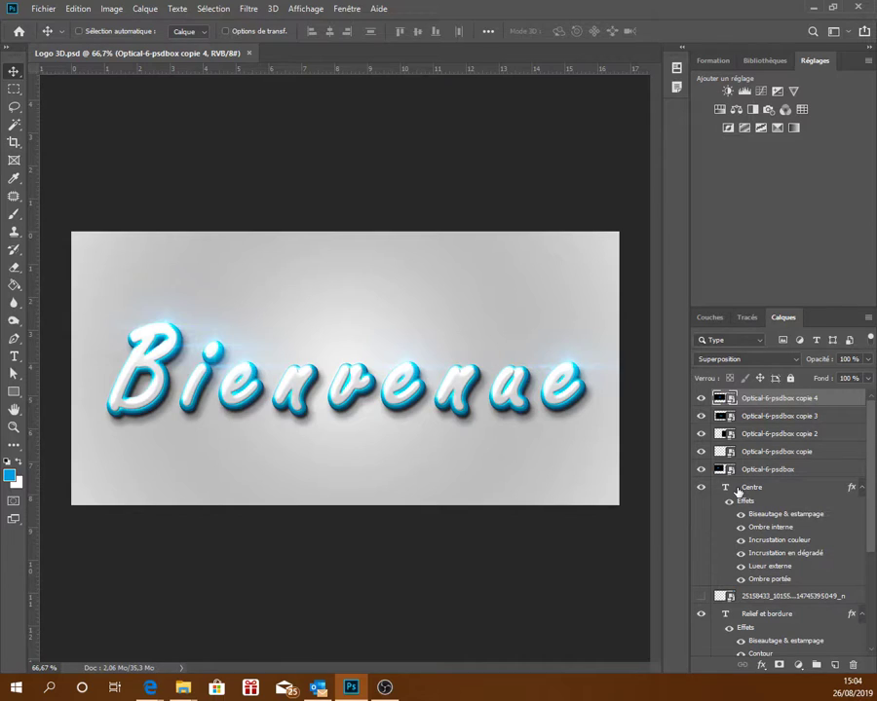
scroll(738, 526, "down", 3)
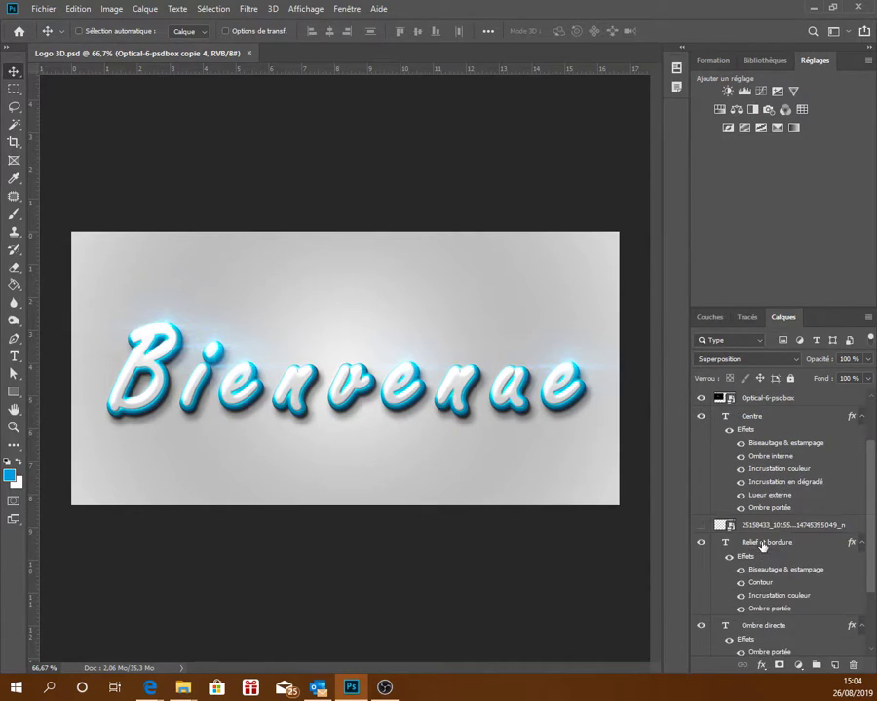
scroll(737, 540, "down", 3)
scroll(750, 575, "up", 1)
scroll(757, 577, "up", 5)
scroll(757, 577, "down", 3)
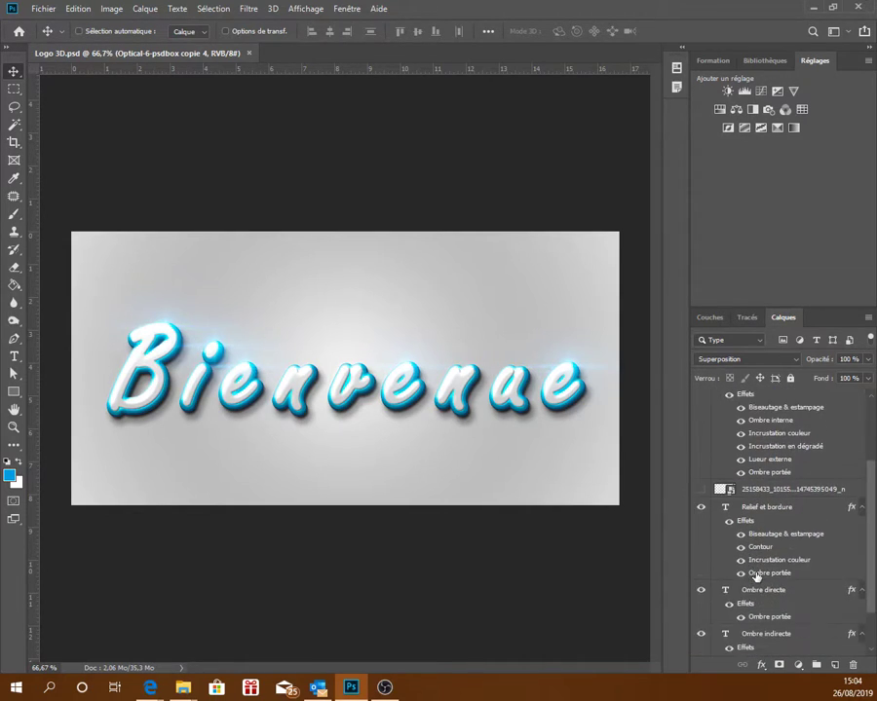
scroll(757, 577, "down", 1)
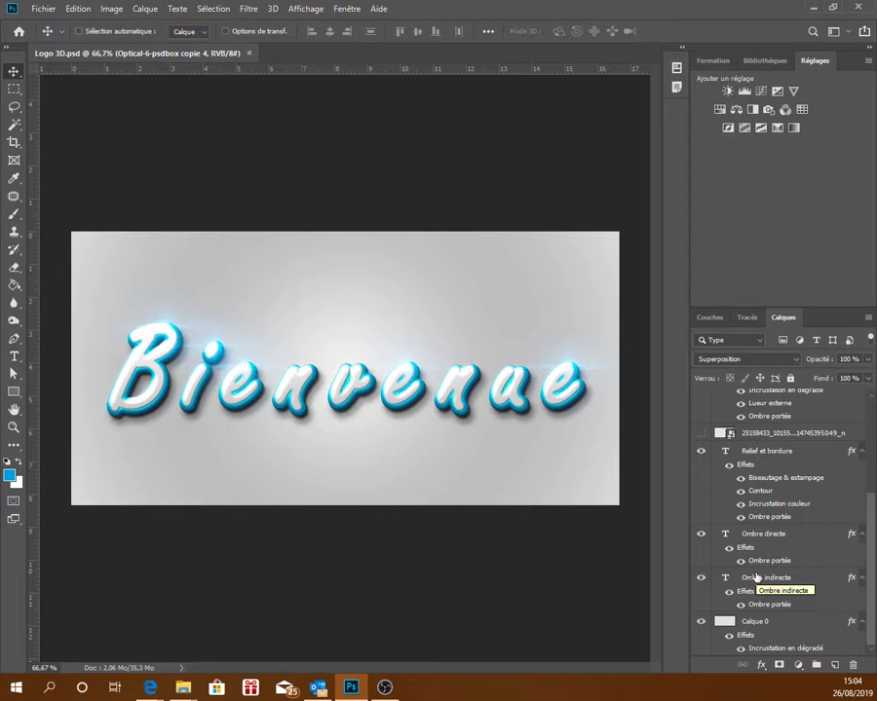
scroll(775, 516, "up", 5)
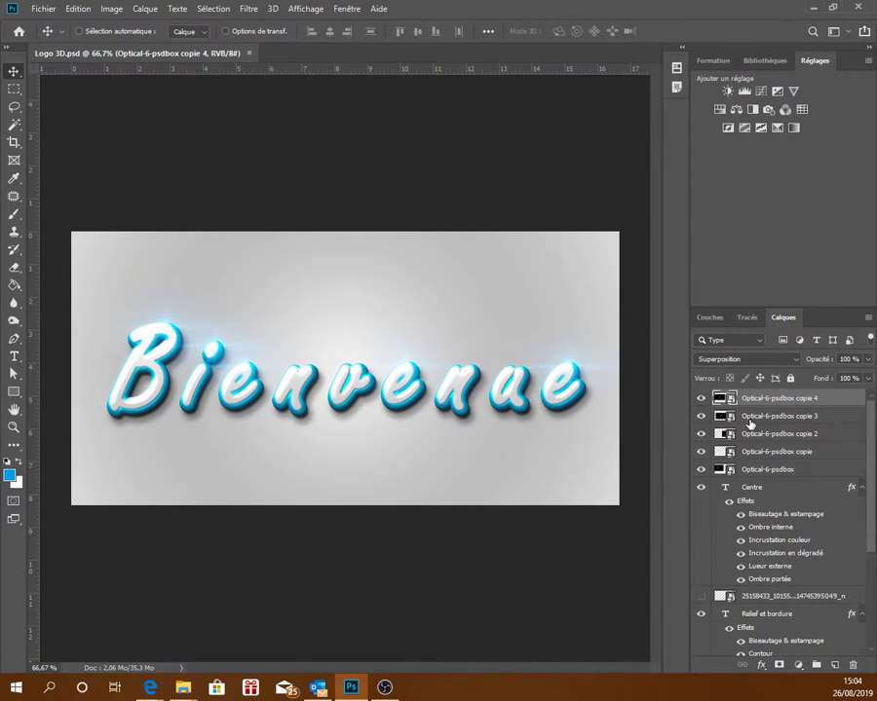
scroll(808, 616, "down", 4)
scroll(819, 662, "down", 1)
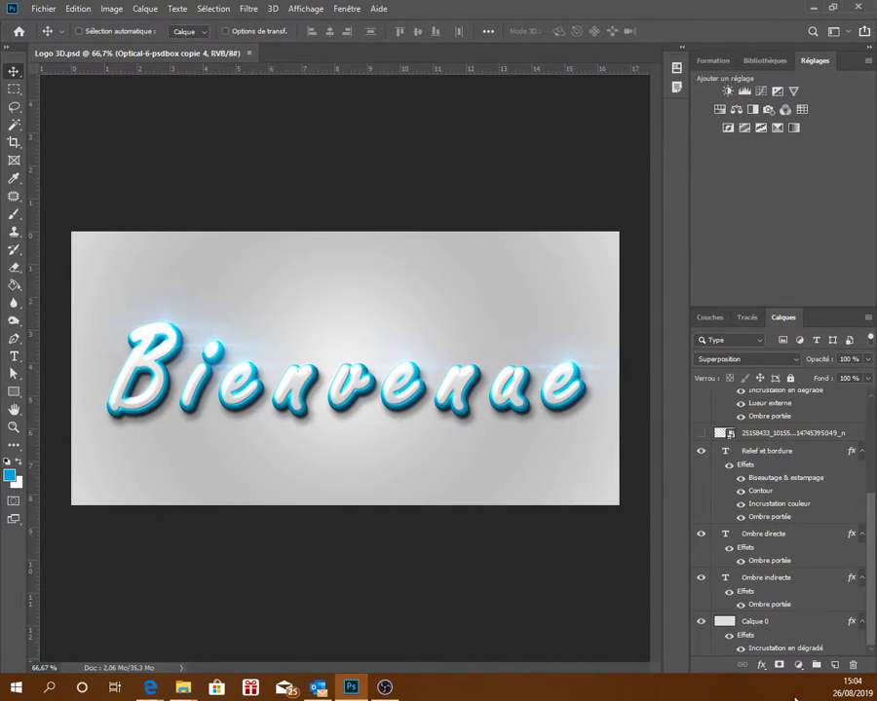